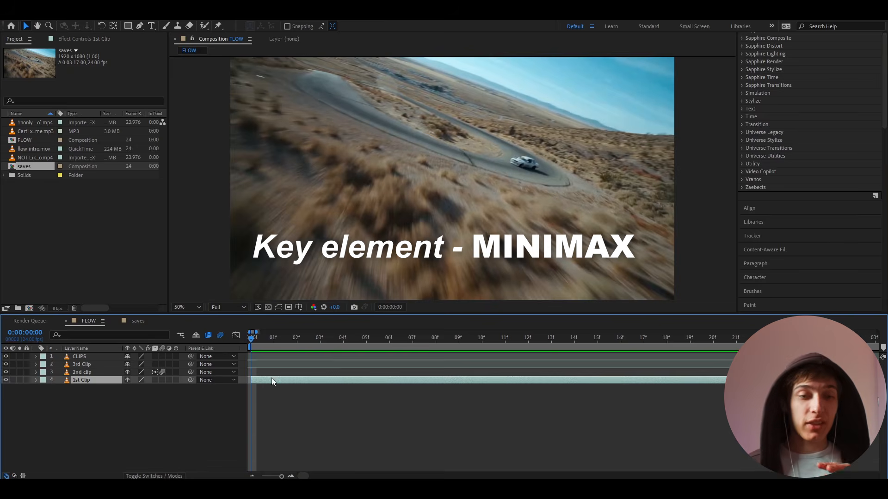
# Step: Add an adjustment layer directly above 1st Clip and trim it to the first two frames
pyautogui.hotkey('ctrl', 'alt', 'y')
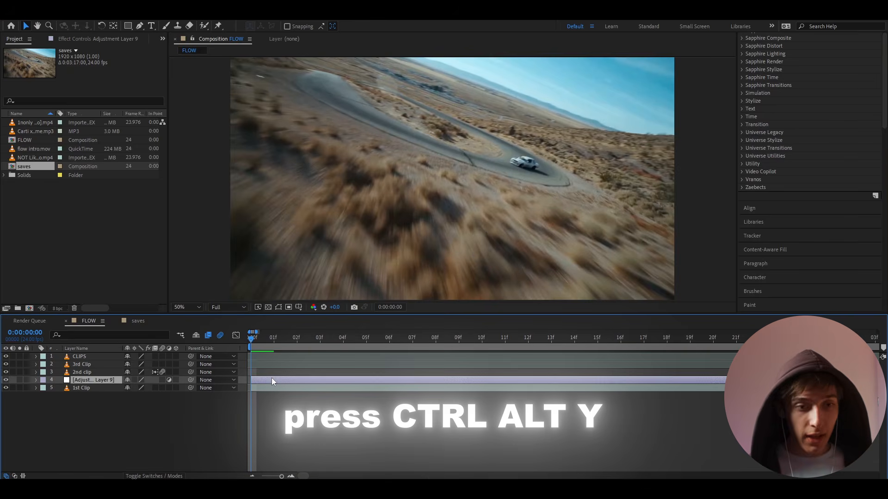
pyautogui.click(296, 338)
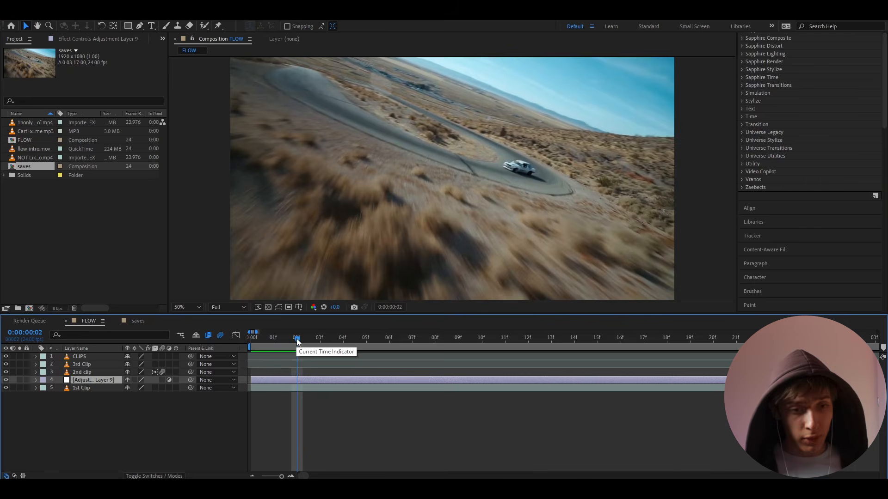
pyautogui.hotkey('ctrl', 'shift', 'd')
pyautogui.press('Delete')
# Step: Apply the Minimax effect to the trimmed adjustment layer
pyautogui.click(279, 342)
pyautogui.click(261, 346)
pyautogui.click(276, 380)
pyautogui.hotkey('ctrl', 'space')
pyautogui.write('minimax')
pyautogui.press('Return')
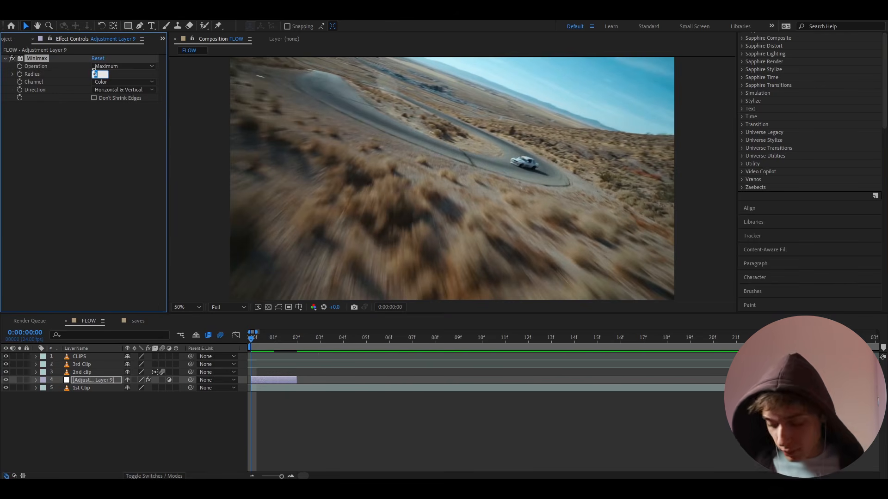
# Step: Set the Minimax radius to 200 and its direction to Just Horizontal, and check the look over the first frames
pyautogui.click(96, 75)
pyautogui.write('200')
pyautogui.press('Return')
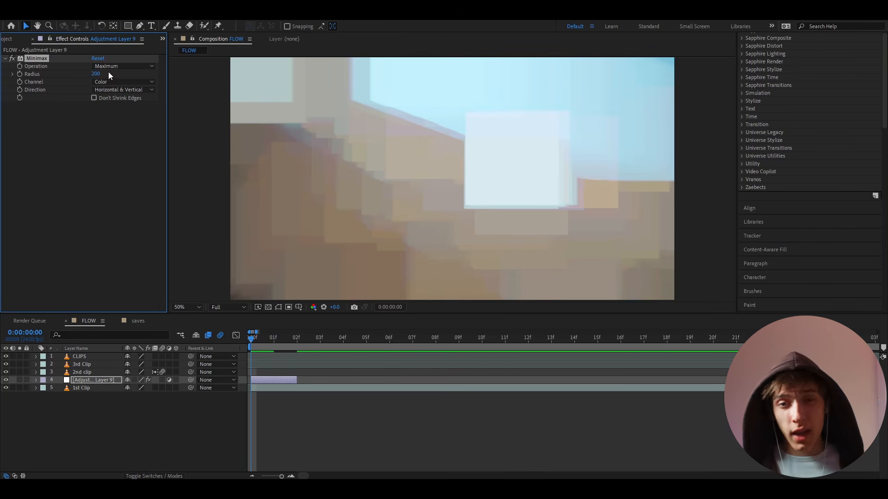
pyautogui.click(112, 90)
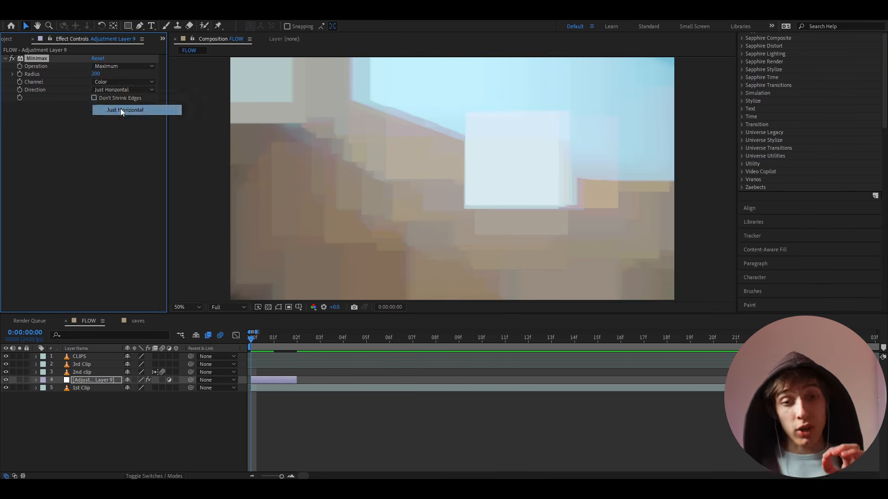
pyautogui.click(123, 111)
pyautogui.click(271, 340)
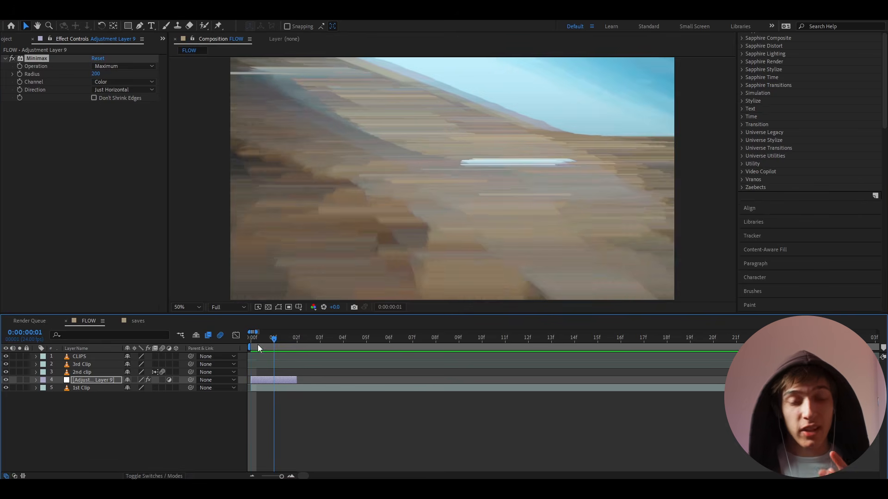
pyautogui.moveTo(273, 344); pyautogui.dragTo(252, 345)
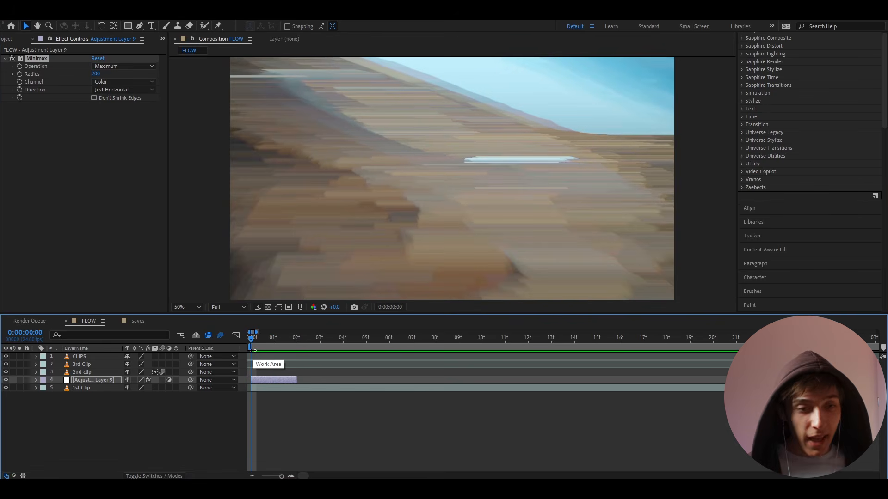
# Step: Add the Offset effect to the adjustment layer and place it above Minimax in the effect order
pyautogui.hotkey('ctrl', 'space')
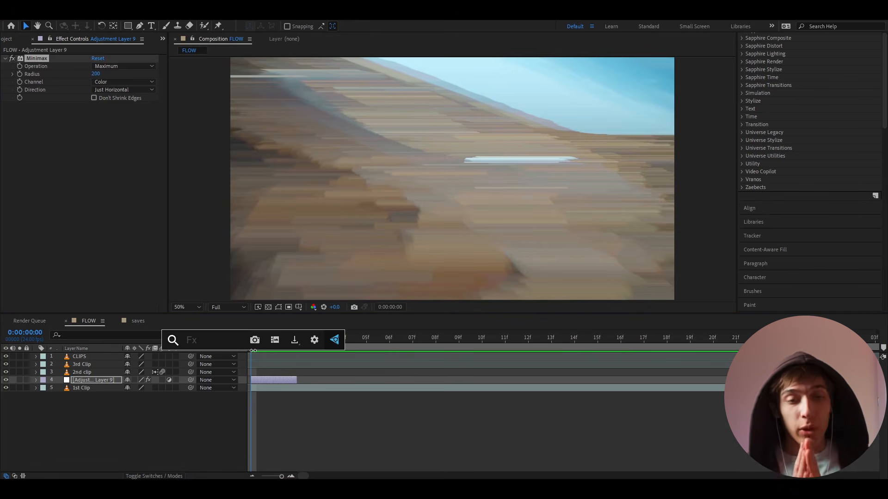
pyautogui.write('off')
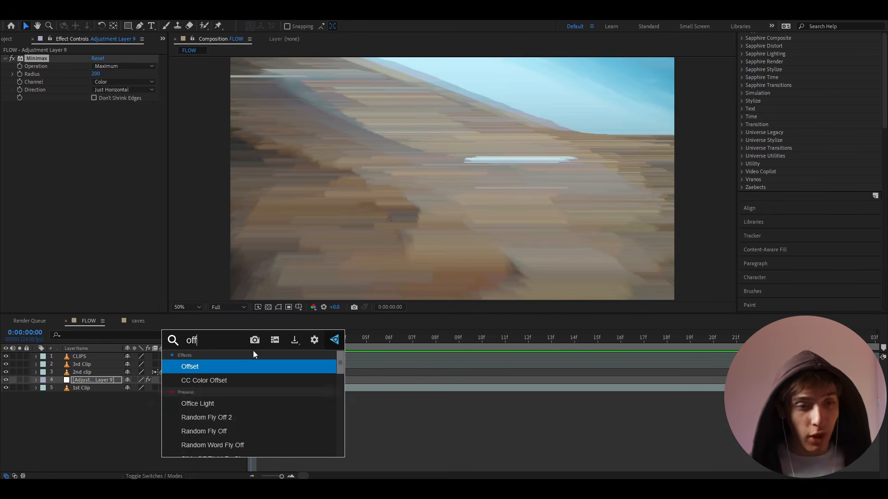
pyautogui.click(211, 357)
pyautogui.moveTo(48, 71); pyautogui.dragTo(52, 56)
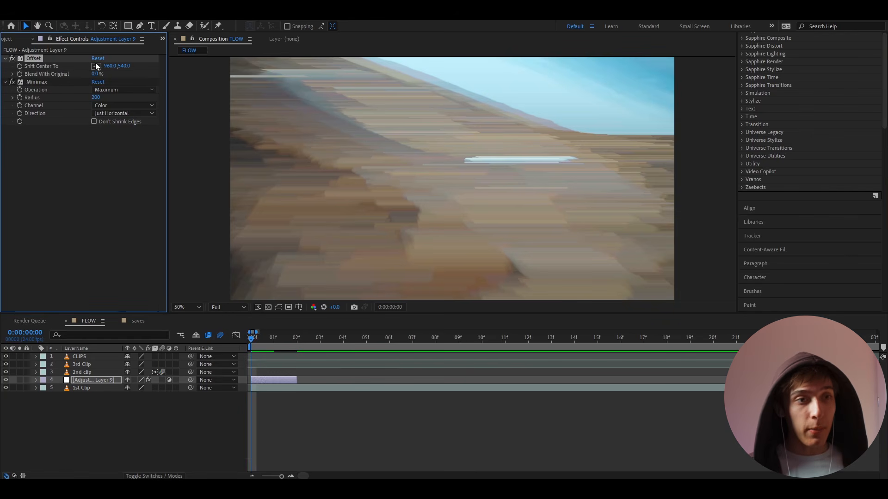
# Step: Keyframe Offset's Shift Center To from 1112, 540 to 984, 540 and Minimax's radius from 200 to 20 between frames 0 and 1
pyautogui.moveTo(111, 66); pyautogui.dragTo(187, 70)
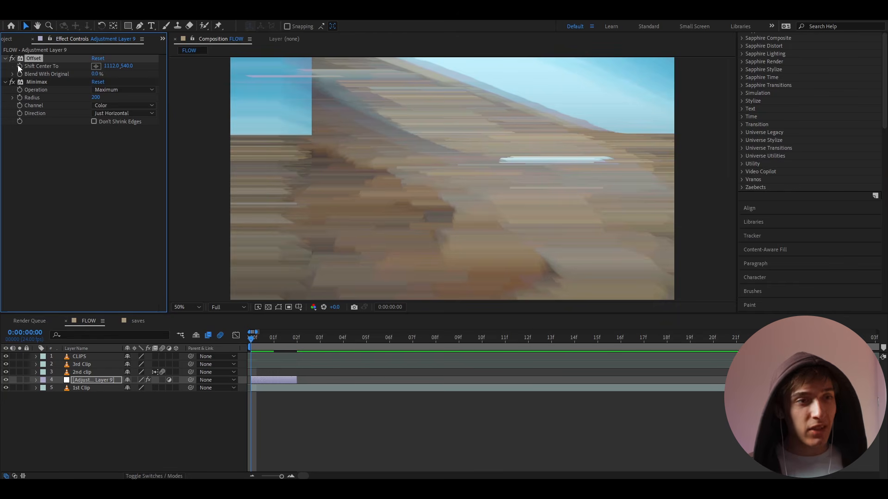
pyautogui.click(19, 97)
pyautogui.click(268, 338)
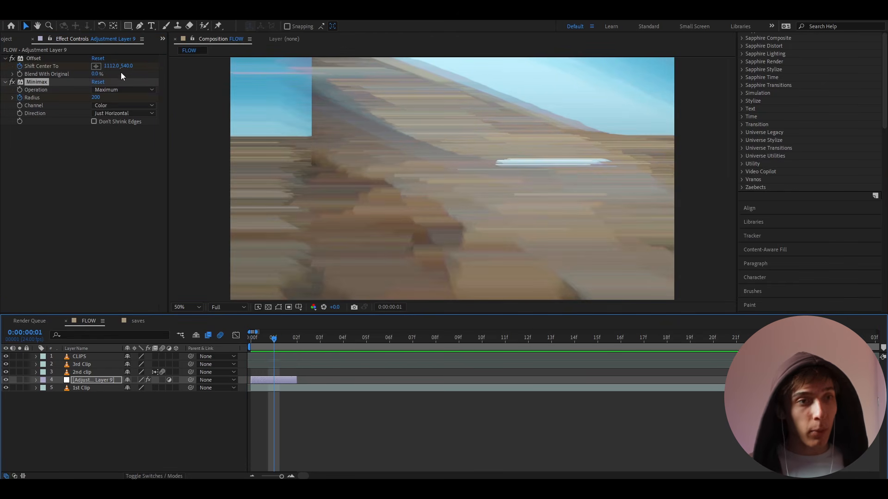
pyautogui.moveTo(114, 66); pyautogui.dragTo(43, 67)
pyautogui.moveTo(96, 98); pyautogui.dragTo(40, 99)
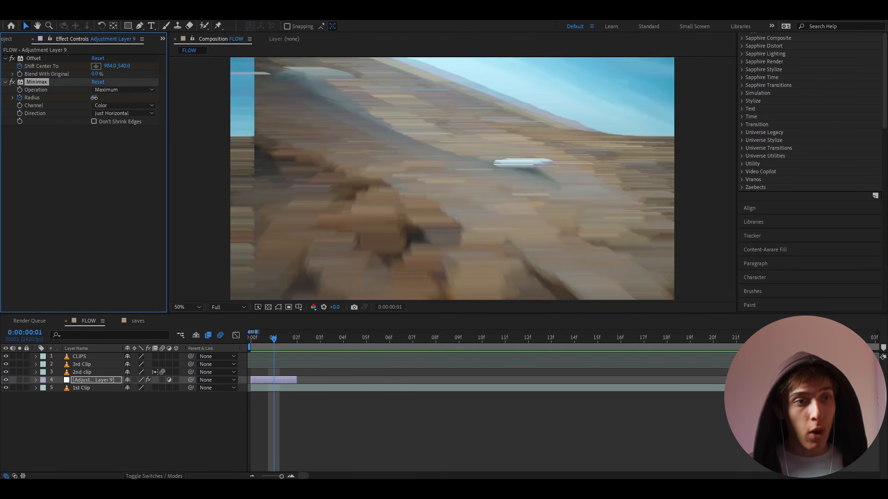
pyautogui.moveTo(96, 97); pyautogui.dragTo(76, 104)
# Step: Enable time remapping on 1st Clip and add keyframes at its start and near its end at 0:00:05:09
pyautogui.moveTo(317, 345); pyautogui.dragTo(527, 342)
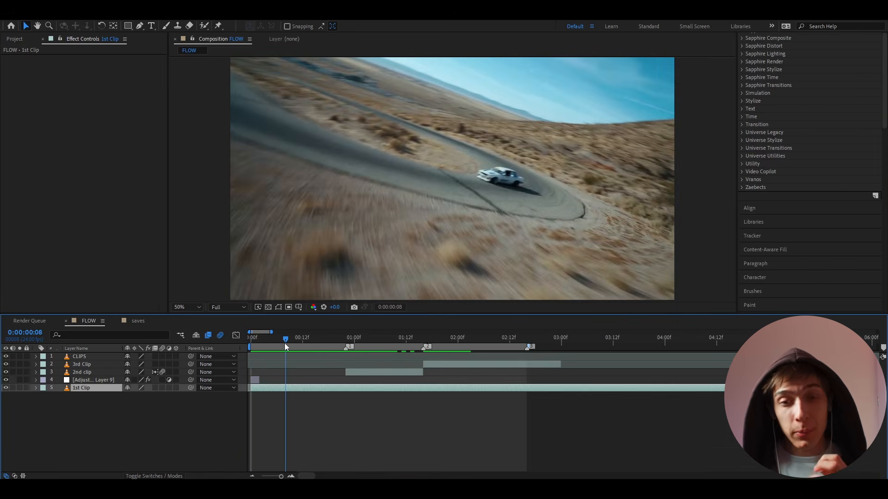
pyautogui.moveTo(285, 343); pyautogui.dragTo(153, 348)
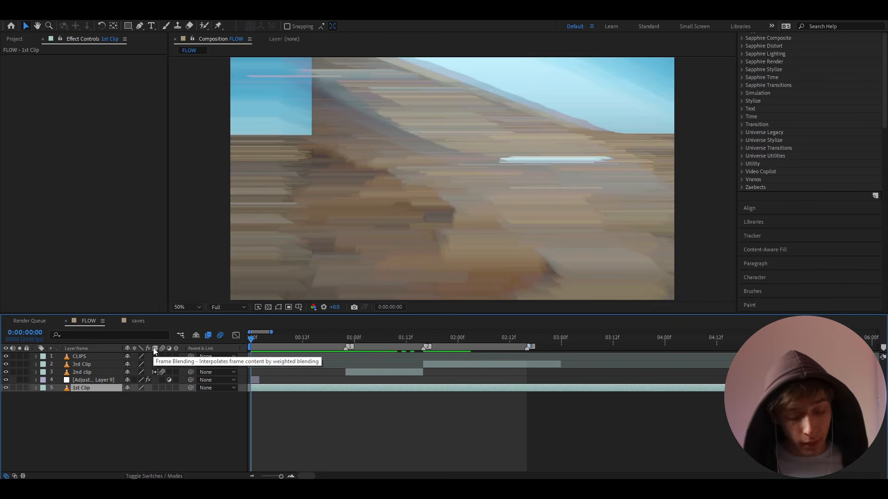
pyautogui.hotkey('ctrl', 'alt', 't')
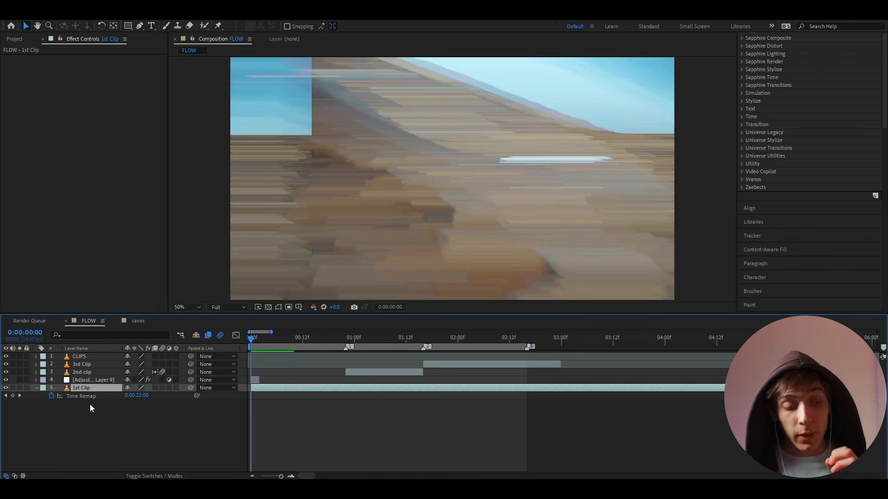
pyautogui.click(13, 396)
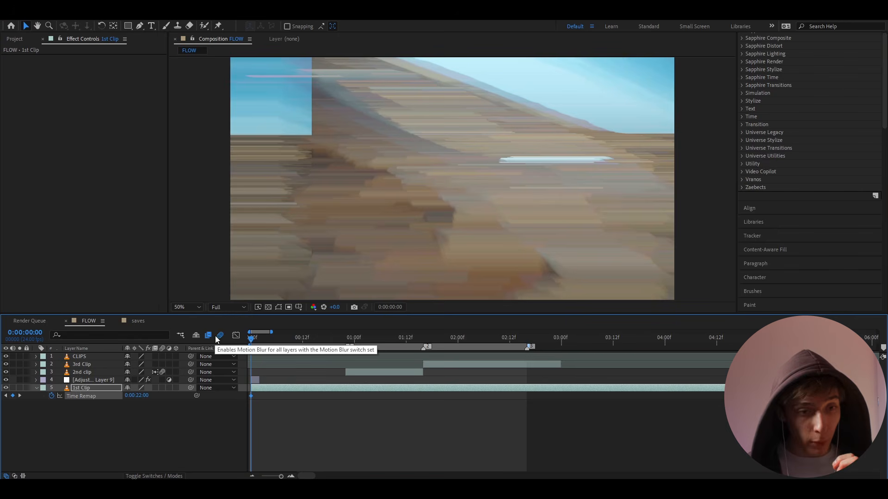
pyautogui.moveTo(252, 339); pyautogui.dragTo(806, 363)
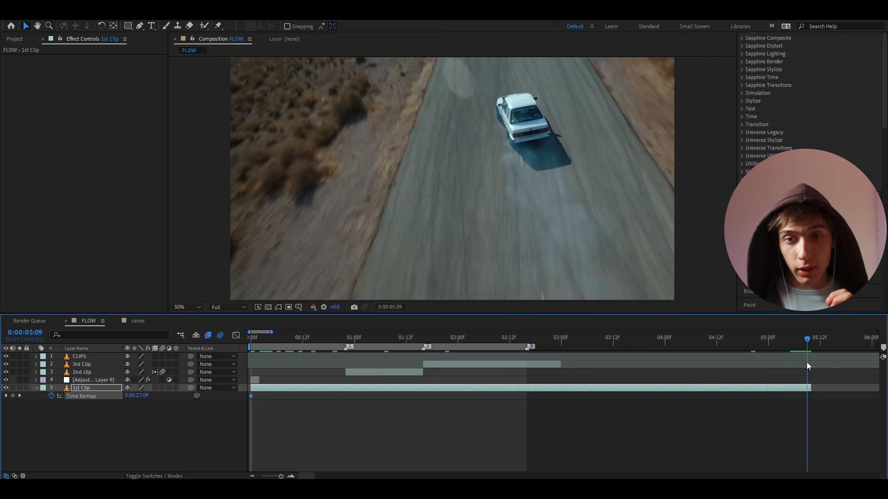
pyautogui.click(13, 396)
# Step: Move the second time remap keyframe of 1st Clip back to marker 1 and trim the clip there
pyautogui.moveTo(807, 396); pyautogui.dragTo(346, 403)
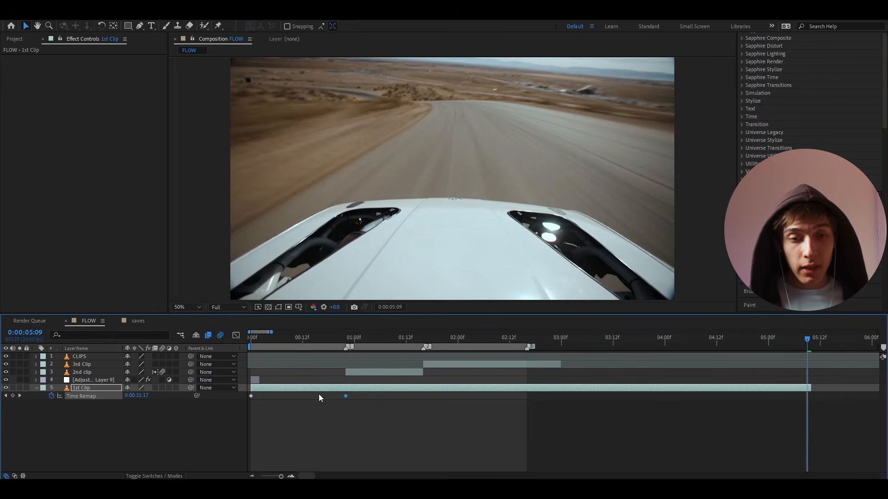
pyautogui.scroll(3, 320, 395)
pyautogui.click(318, 341)
pyautogui.moveTo(318, 341); pyautogui.dragTo(341, 340)
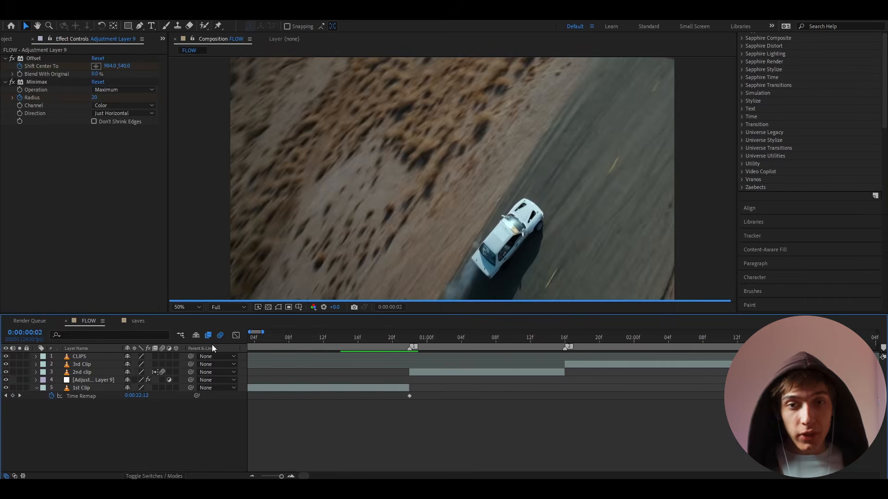
pyautogui.moveTo(249, 338); pyautogui.dragTo(340, 343)
# Step: Easy-ease both time remap keyframes of 1st Clip and shape the graph steep at both ends and flat in the middle
pyautogui.moveTo(458, 395); pyautogui.dragTo(245, 409)
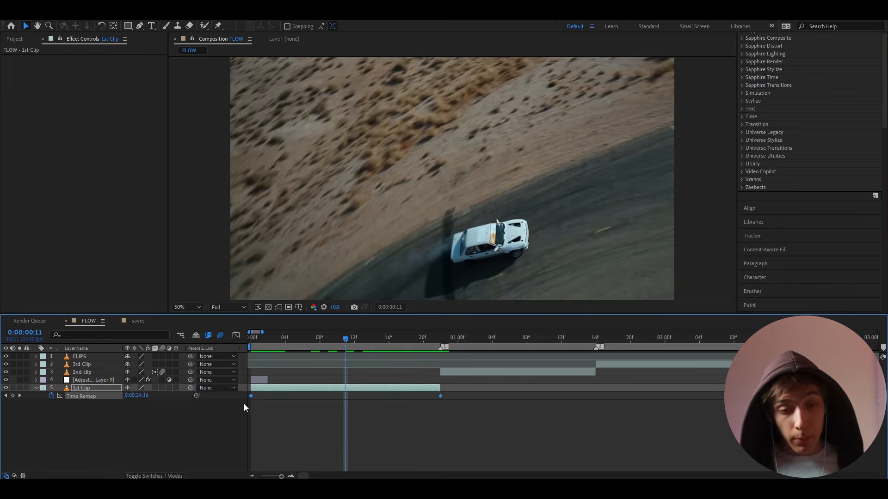
pyautogui.press('F9')
pyautogui.click(236, 336)
pyautogui.click(487, 417)
pyautogui.click(314, 451)
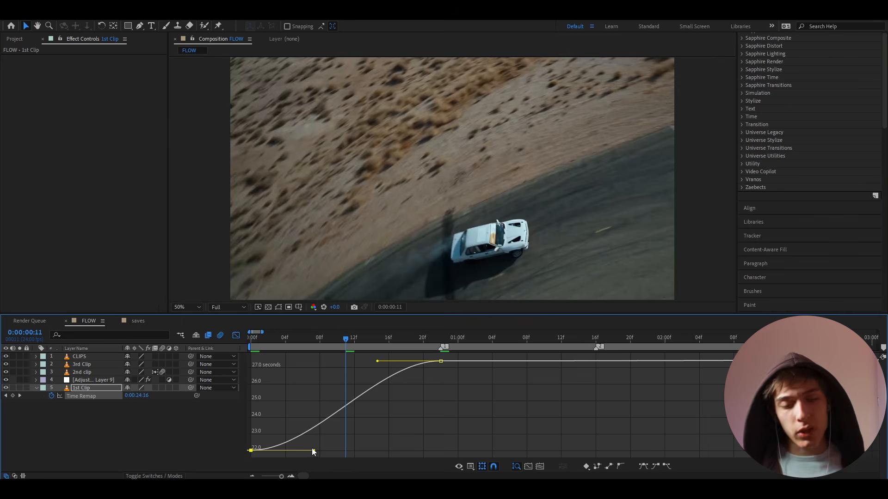
pyautogui.moveTo(314, 451); pyautogui.dragTo(254, 398)
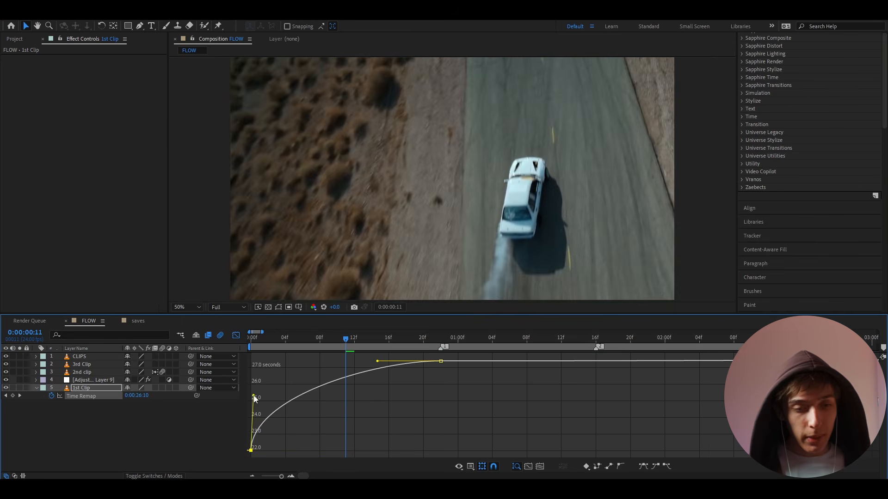
pyautogui.moveTo(377, 364); pyautogui.dragTo(437, 415)
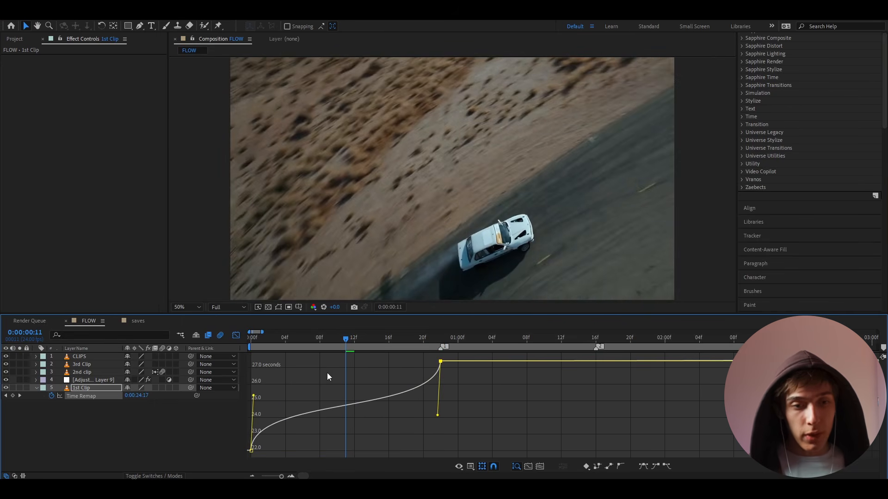
pyautogui.moveTo(313, 339); pyautogui.dragTo(358, 355)
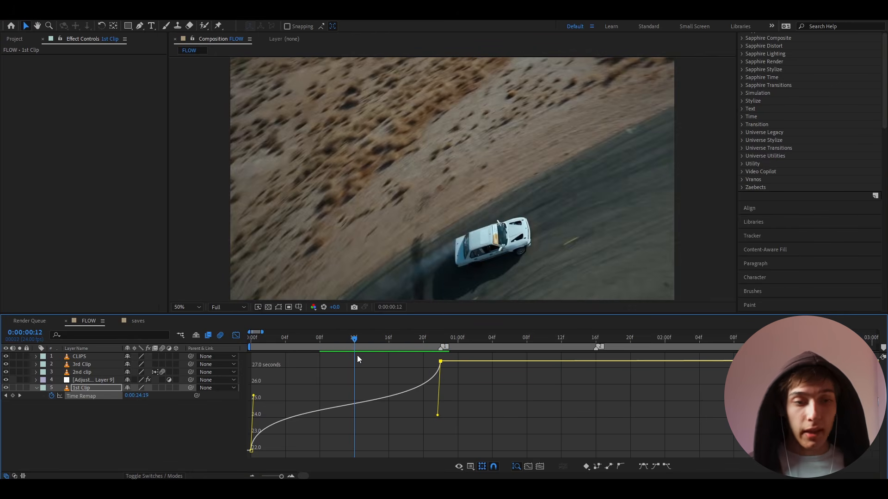
# Step: Turn on frame blending and motion blur for 1st Clip, close the graph editor and play back the result
pyautogui.click(155, 388)
pyautogui.click(235, 337)
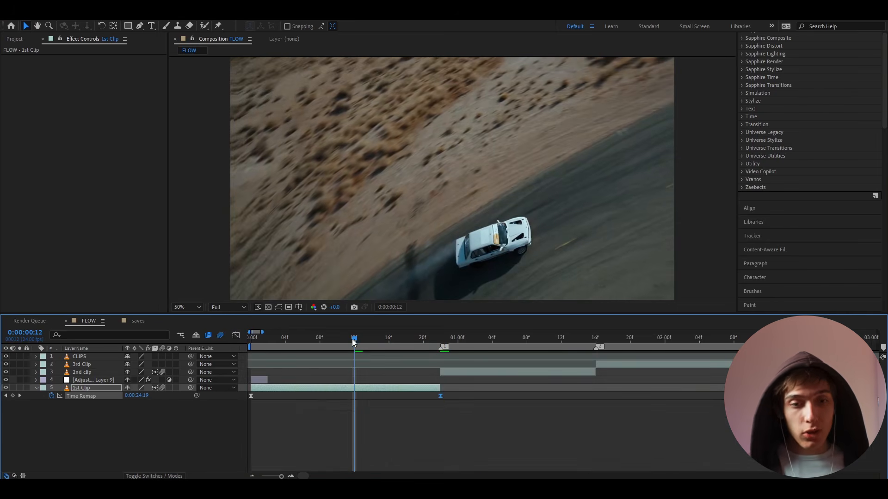
pyautogui.moveTo(380, 343); pyautogui.dragTo(296, 339)
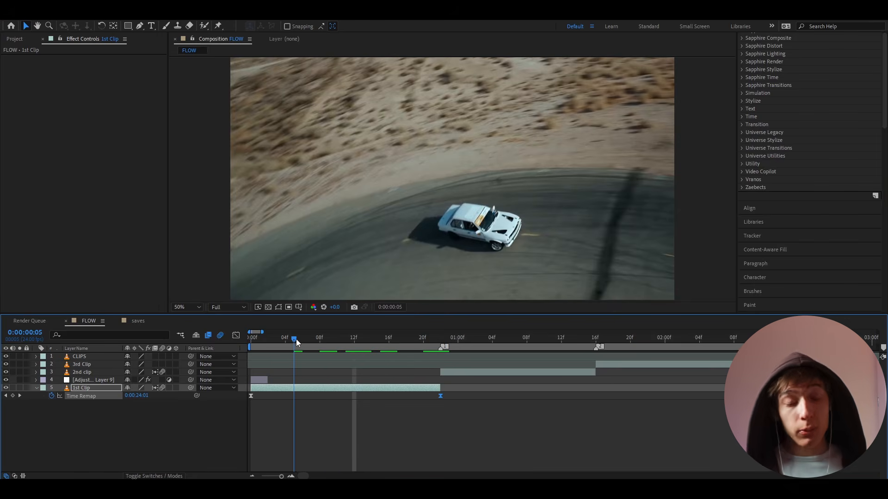
pyautogui.press('space')
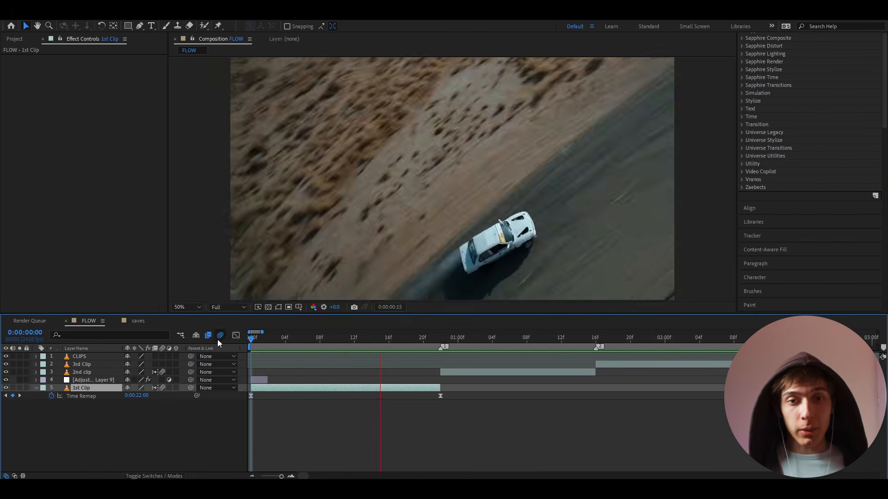
pyautogui.press('space')
# Step: Time-remap 2nd clip with eased keyframes at its start and end, using a curve steep at both ends and flatter in the middle
pyautogui.moveTo(296, 343); pyautogui.dragTo(541, 346)
pyautogui.click(456, 373)
pyautogui.hotkey('ctrl', 'alt', 't')
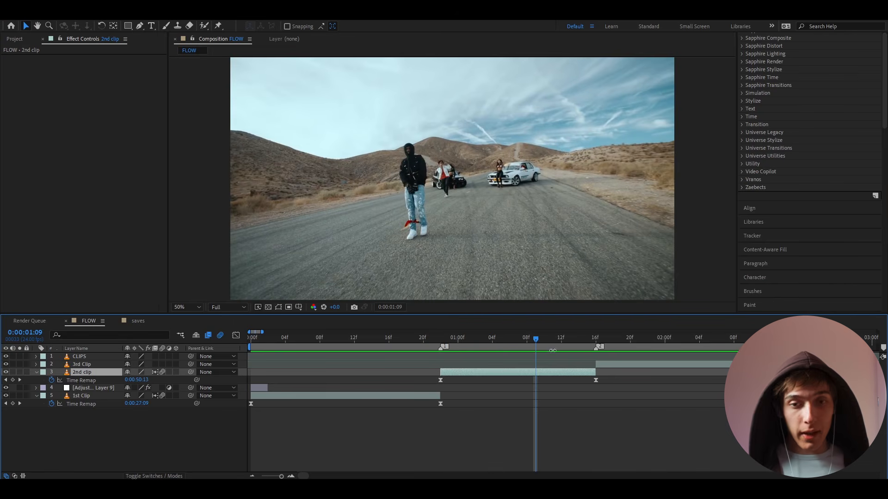
pyautogui.click(596, 380)
pyautogui.click(236, 335)
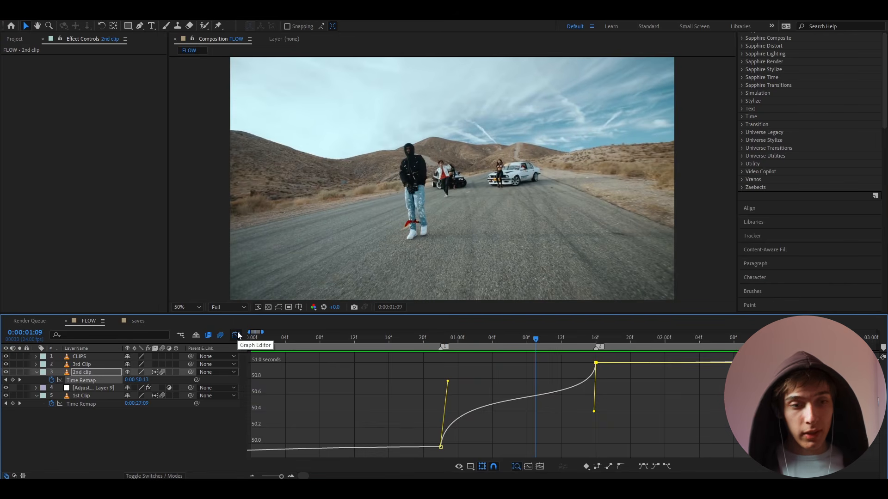
pyautogui.click(237, 335)
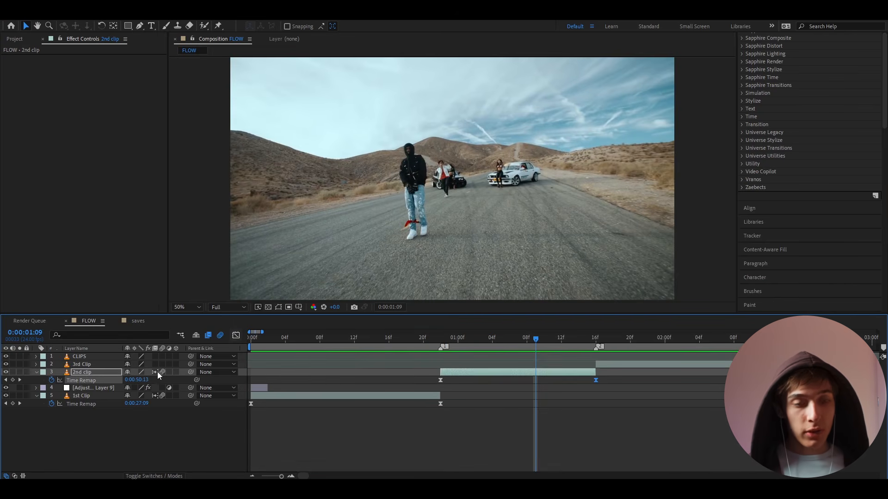
# Step: Enable time remapping on 3rd Clip with keyframes at its start at 0:00:01:16 and near its end at 0:00:02:22
pyautogui.scroll(-2, 514, 362)
pyautogui.moveTo(466, 338)
pyautogui.mouseDown()
pyautogui.moveTo(561, 338)
pyautogui.moveTo(468, 339)
pyautogui.mouseUp()
pyautogui.click(471, 367)
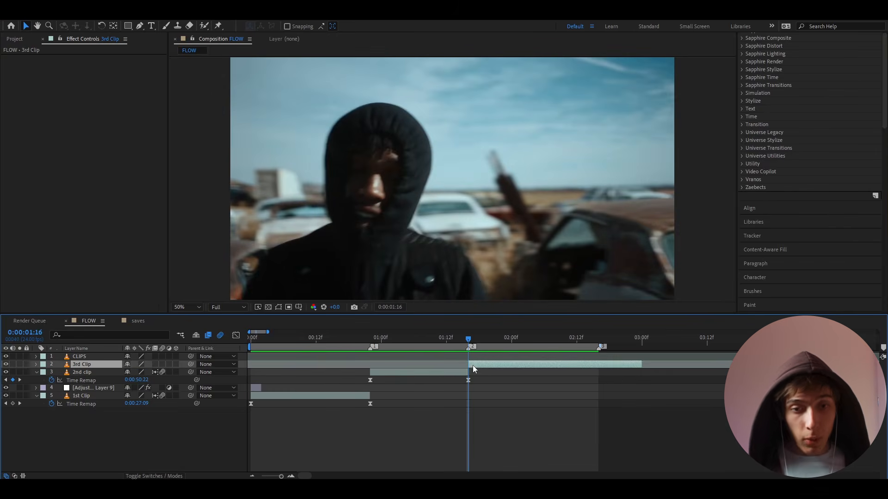
pyautogui.hotkey('ctrl', 'alt', 't')
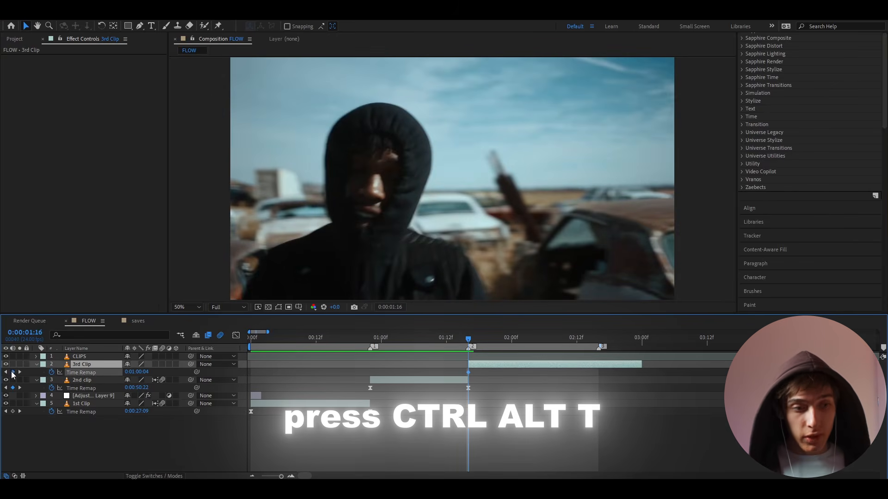
pyautogui.click(631, 341)
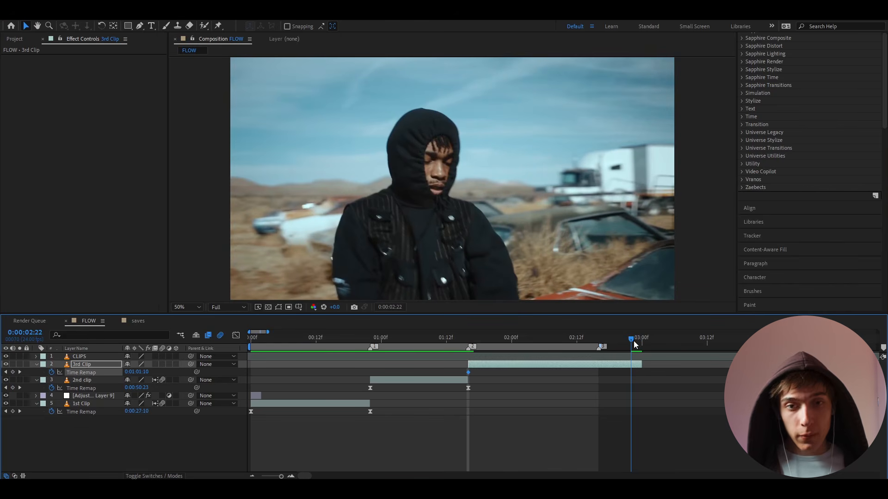
pyautogui.press('=')
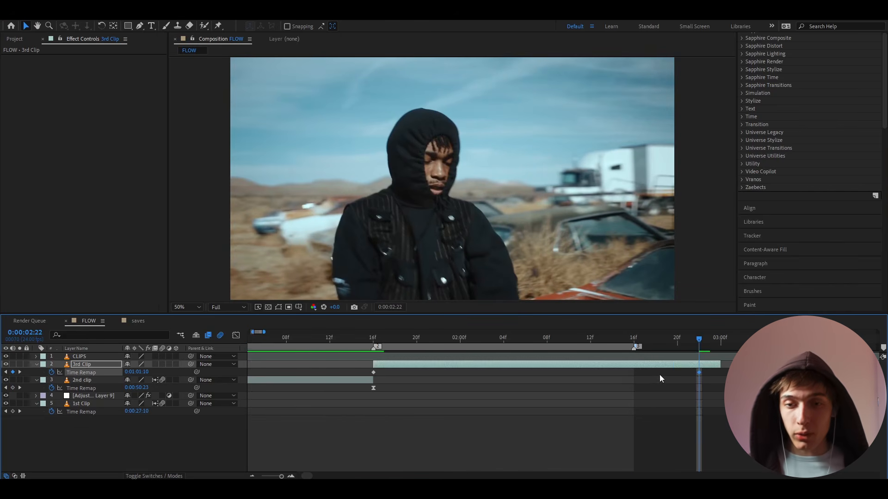
# Step: Move 3rd Clip's end time remap keyframe to the marker at 0:00:02:16, trim the clip there, and easy-ease both keyframes
pyautogui.moveTo(698, 373); pyautogui.dragTo(632, 373)
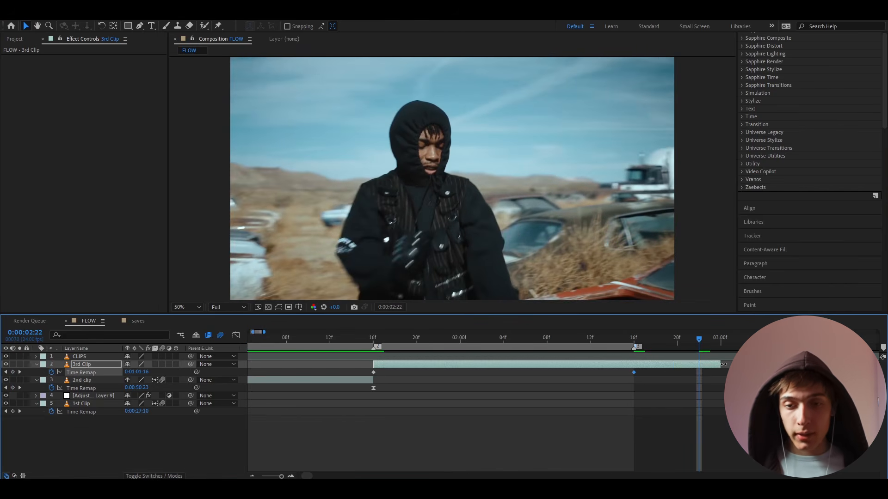
pyautogui.moveTo(720, 365); pyautogui.dragTo(635, 365)
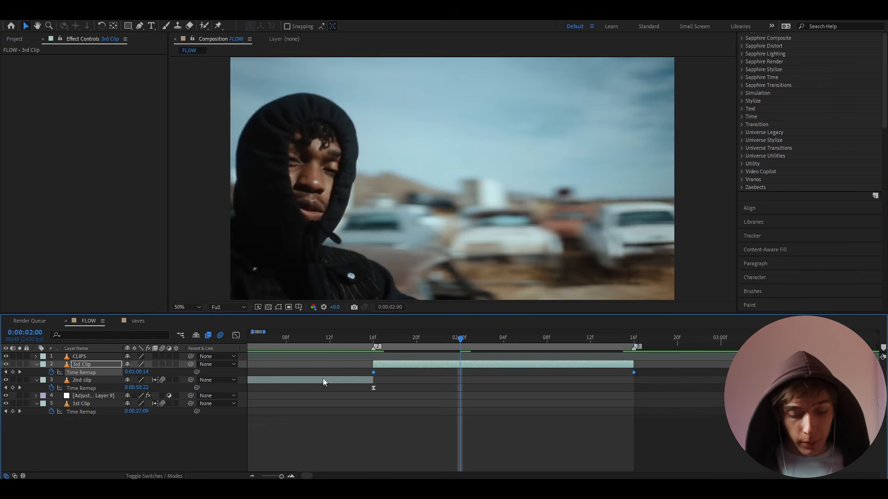
pyautogui.press('F9')
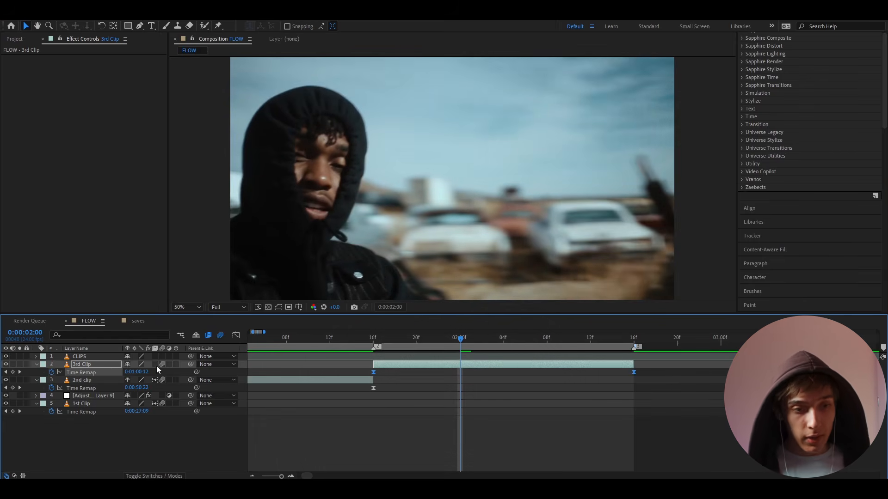
# Step: Shape 3rd Clip's time remap graph to rise steeply at the start and flatten out toward the end keyframe
pyautogui.click(234, 336)
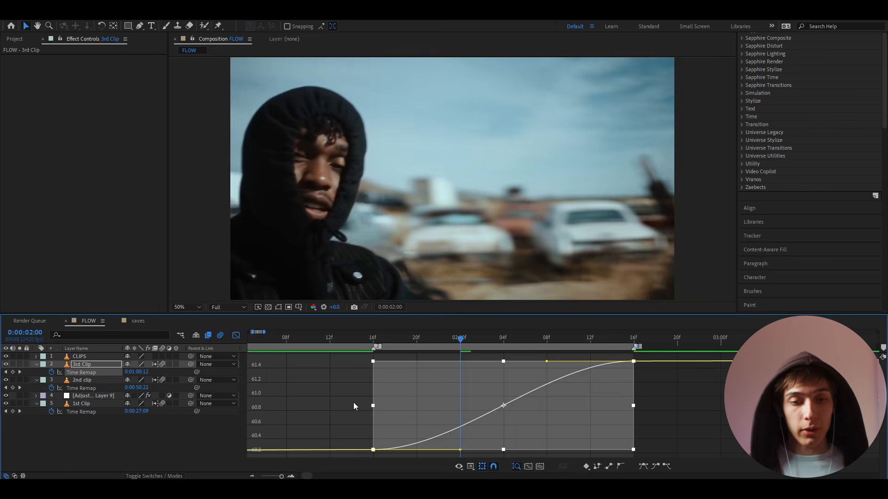
pyautogui.click(374, 451)
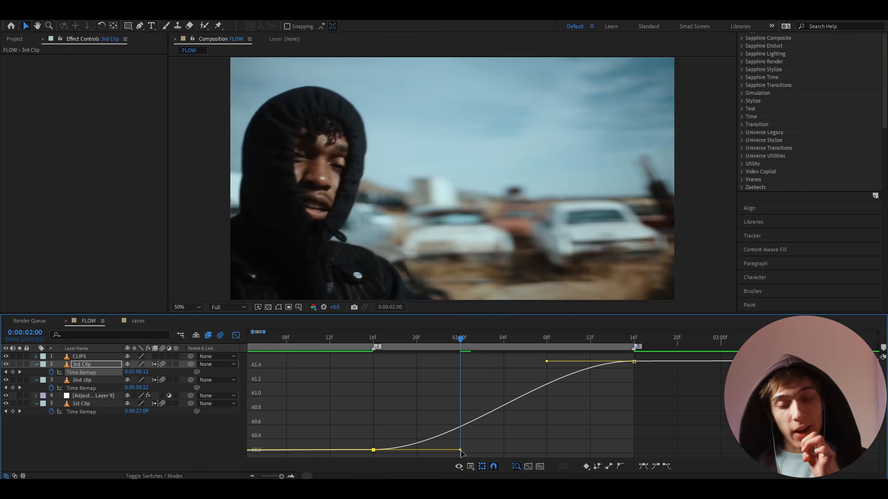
pyautogui.moveTo(461, 451); pyautogui.dragTo(385, 370)
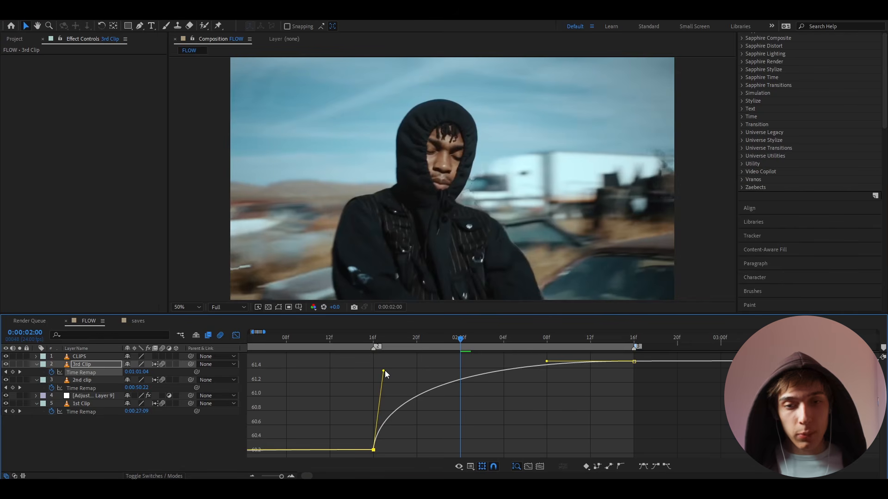
pyautogui.moveTo(547, 361); pyautogui.dragTo(425, 366)
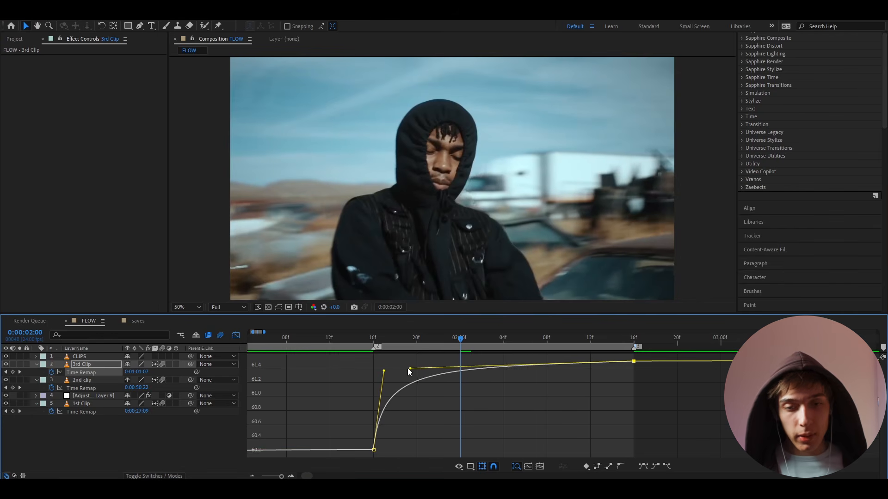
# Step: Play back the transition from 2nd clip into 3rd Clip starting at 0:00:01:06, and close the graph editor
pyautogui.scroll(-2, 411, 366)
pyautogui.click(339, 340)
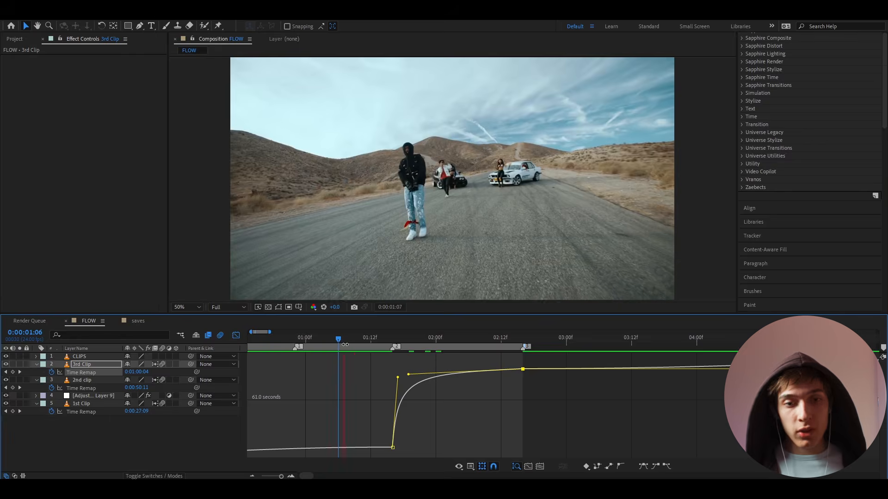
pyautogui.press('space')
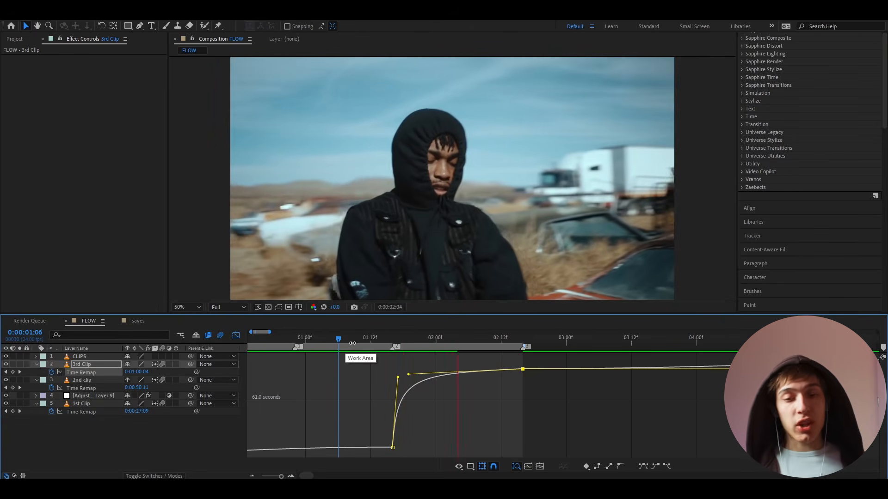
pyautogui.moveTo(444, 338); pyautogui.dragTo(342, 346)
pyautogui.press('Home')
pyautogui.hotkey('shift', 'F3')
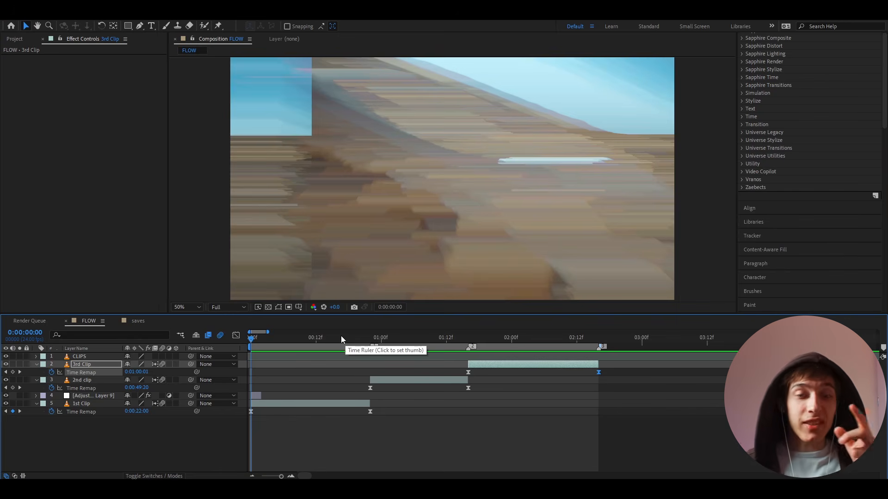
# Step: Move the CLIPS layer directly above 1st Clip in the layer stack and start its footage at 0:00:00:16
pyautogui.click(341, 340)
pyautogui.press('-')
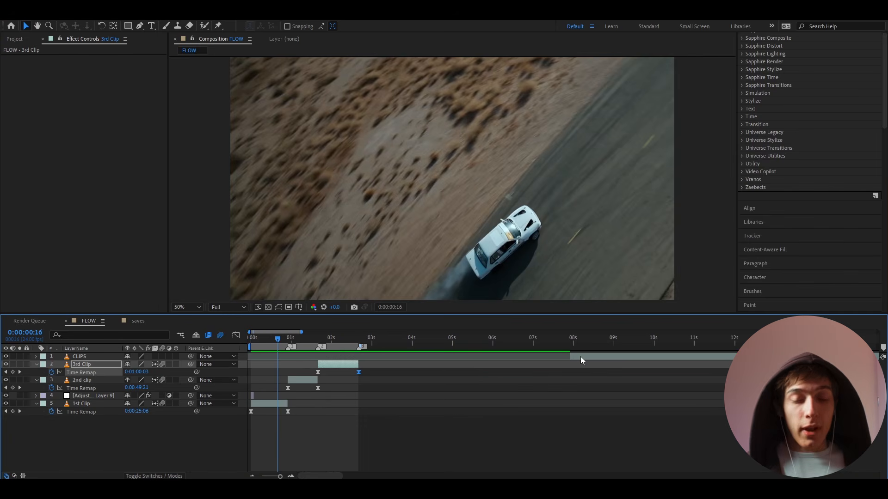
pyautogui.moveTo(581, 356); pyautogui.dragTo(446, 357)
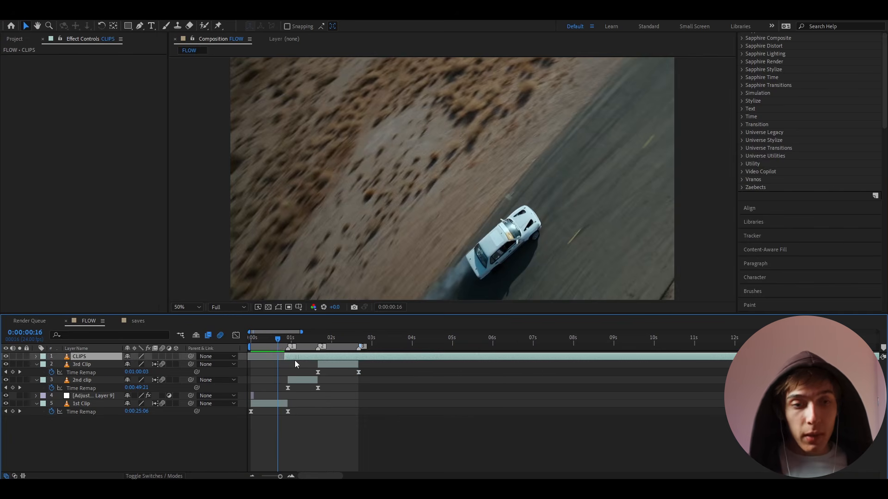
pyautogui.moveTo(289, 361)
pyautogui.mouseDown()
pyautogui.moveTo(231, 365)
pyautogui.moveTo(289, 354)
pyautogui.moveTo(279, 357)
pyautogui.mouseUp()
pyautogui.press(';')
pyautogui.moveTo(99, 392); pyautogui.dragTo(102, 399)
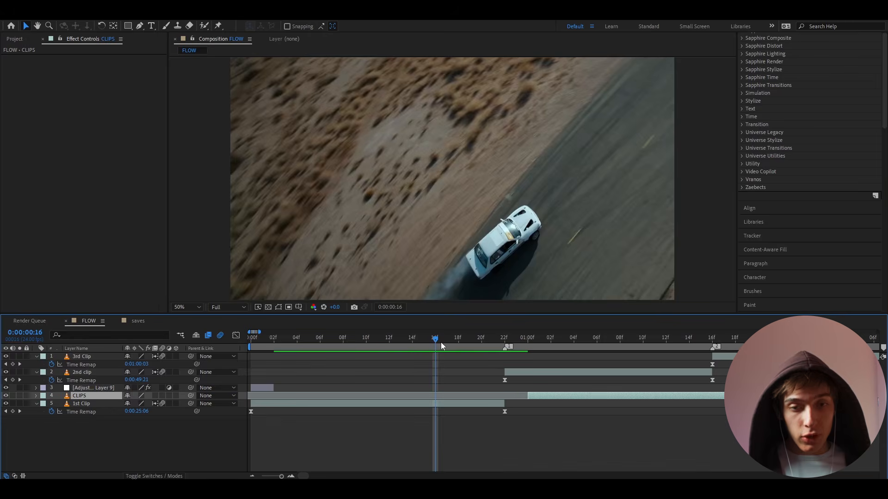
pyautogui.moveTo(441, 342)
pyautogui.mouseDown()
pyautogui.moveTo(546, 330)
pyautogui.moveTo(439, 342)
pyautogui.mouseUp()
pyautogui.moveTo(513, 396); pyautogui.dragTo(446, 392)
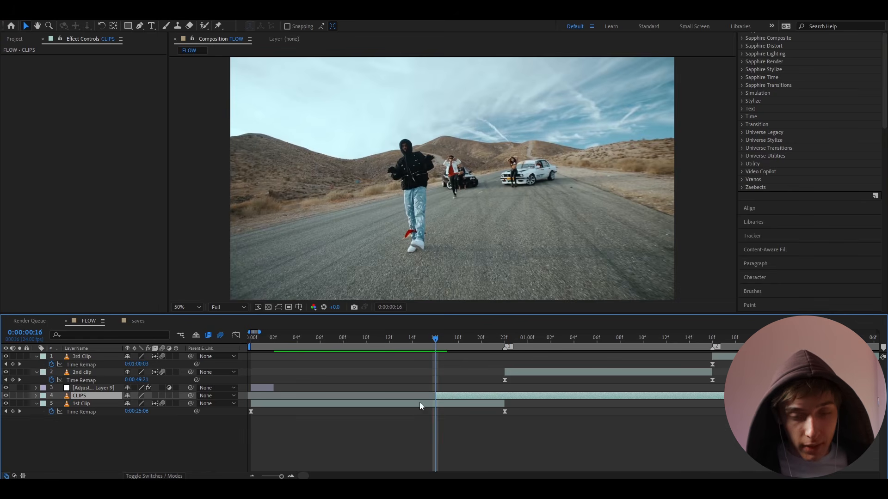
# Step: Split CLIPS at 0:00:00:17, shift the remainder so the car wheel shot starts there, and delete the leftover piece before it
pyautogui.moveTo(436, 338); pyautogui.dragTo(448, 338)
pyautogui.hotkey('ctrl', 'shift', 'd')
pyautogui.scroll(-3, 458, 396)
pyautogui.moveTo(458, 396); pyautogui.dragTo(362, 401)
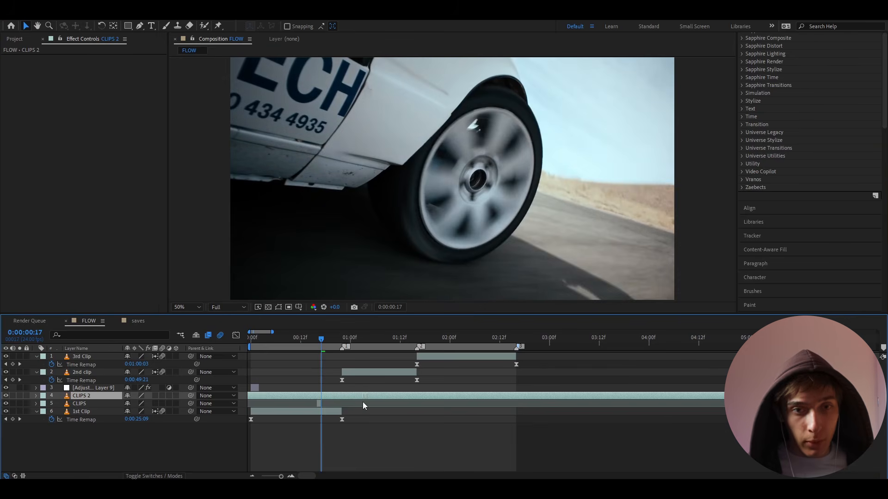
pyautogui.hotkey('ctrl', 'shift', 'd')
pyautogui.scroll(3, 312, 404)
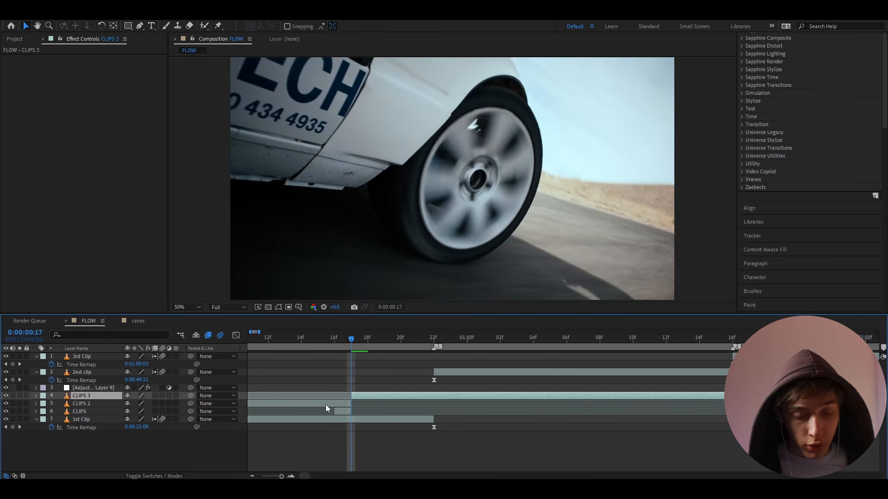
pyautogui.click(325, 404)
pyautogui.press('Delete')
# Step: Cut another one-frame clip at 0:00:00:18, start the junkyard shot at 0:00:00:19, and delete the leftover footage before it
pyautogui.moveTo(351, 339); pyautogui.dragTo(370, 340)
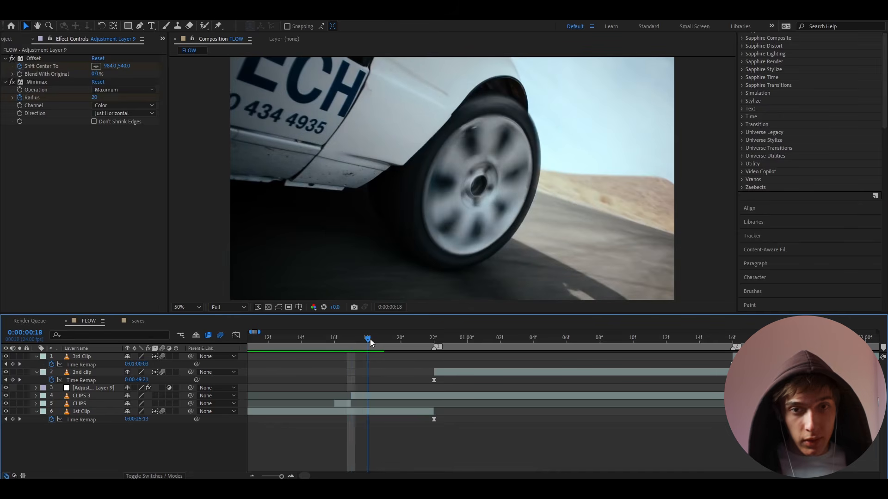
pyautogui.click(370, 397)
pyautogui.hotkey('ctrl', 'shift', 'd')
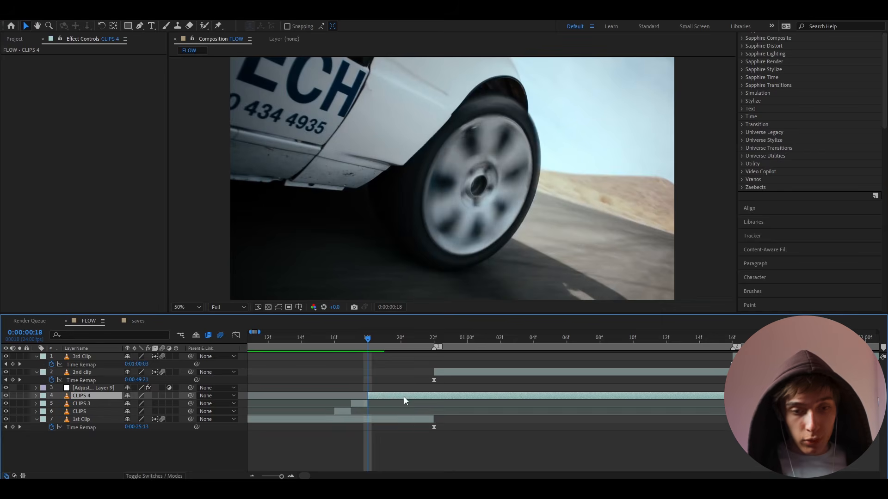
pyautogui.scroll(-3, 380, 395)
pyautogui.moveTo(380, 395); pyautogui.dragTo(328, 397)
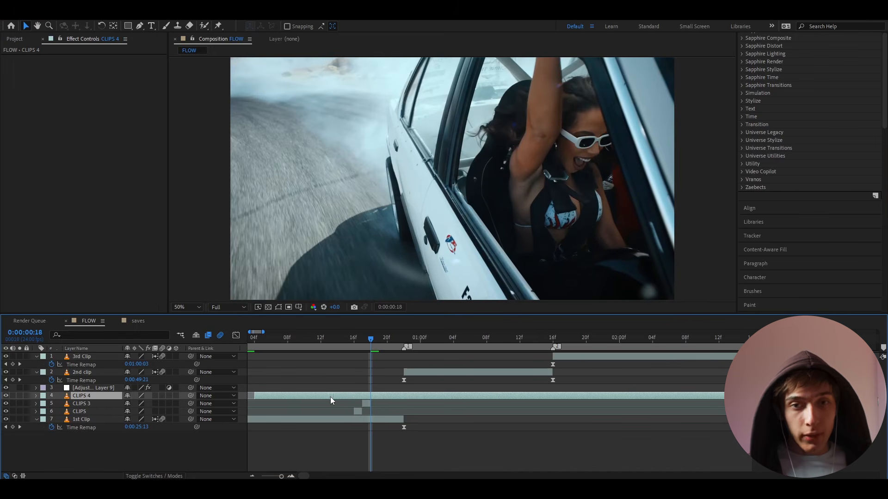
pyautogui.hotkey('ctrl', 'shift', 'd')
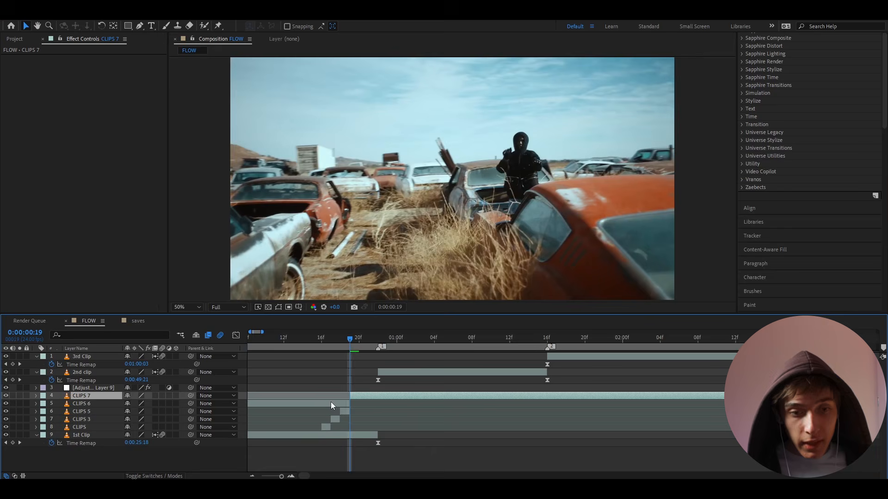
pyautogui.click(333, 404)
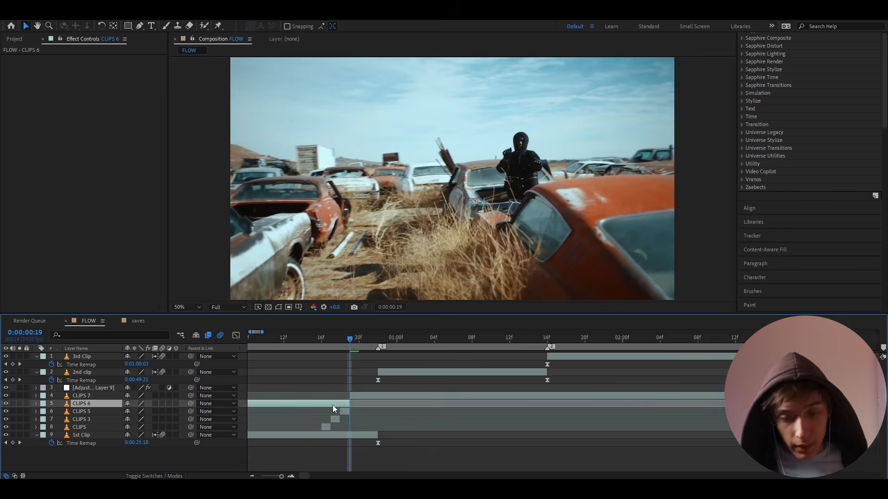
pyautogui.press('Delete')
# Step: Trim the junkyard shot to one frame, start the white car shot at 0:00:00:20, and delete the leftover piece
pyautogui.scroll(2, 352, 395)
pyautogui.click(363, 343)
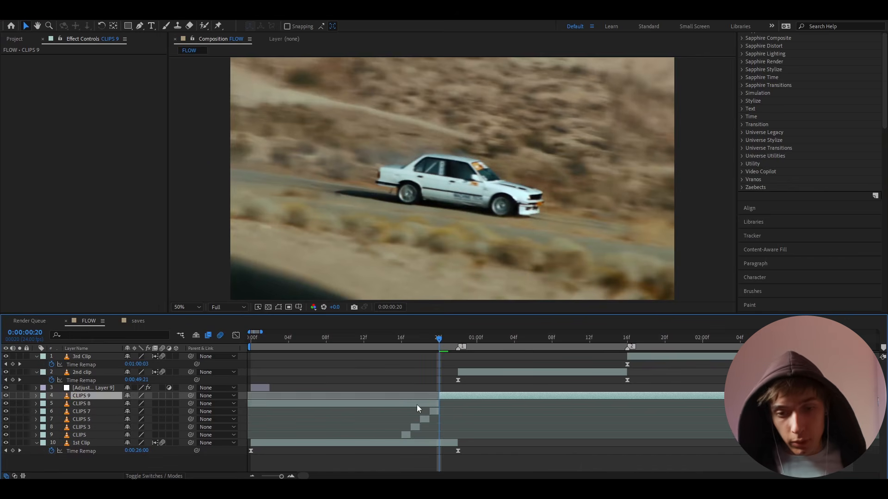
pyautogui.hotkey('ctrl', 'shift', 'd')
pyautogui.press('Delete')
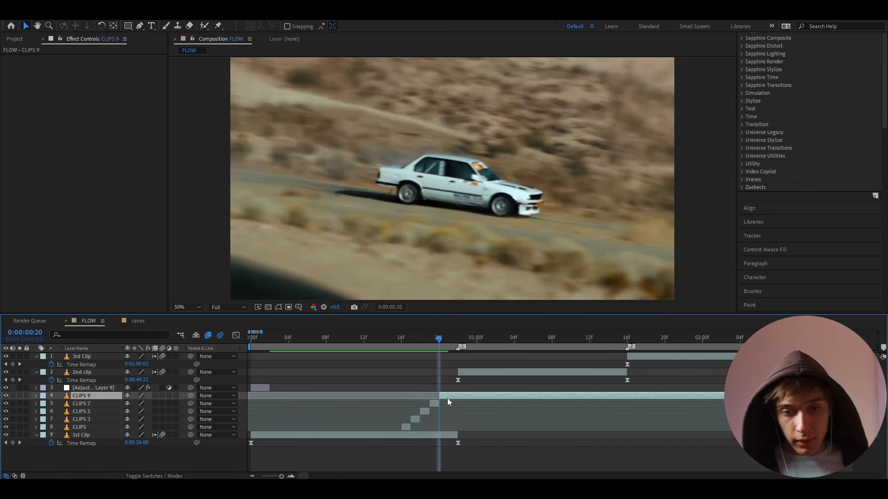
# Step: Split the white car shot at 0:00:00:21, shift the remainder to the hooded man shot, and delete the leftover piece before it
pyautogui.scroll(2, 447, 398)
pyautogui.press('pagedown')
pyautogui.hotkey('ctrl', 'shift', 'd')
pyautogui.moveTo(471, 397); pyautogui.dragTo(282, 398)
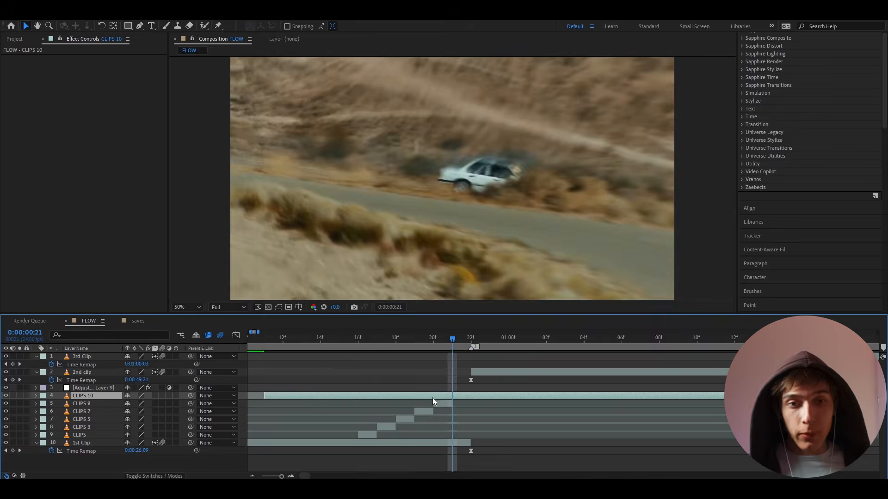
pyautogui.scroll(-3, 416, 397)
pyautogui.moveTo(451, 395); pyautogui.dragTo(168, 410)
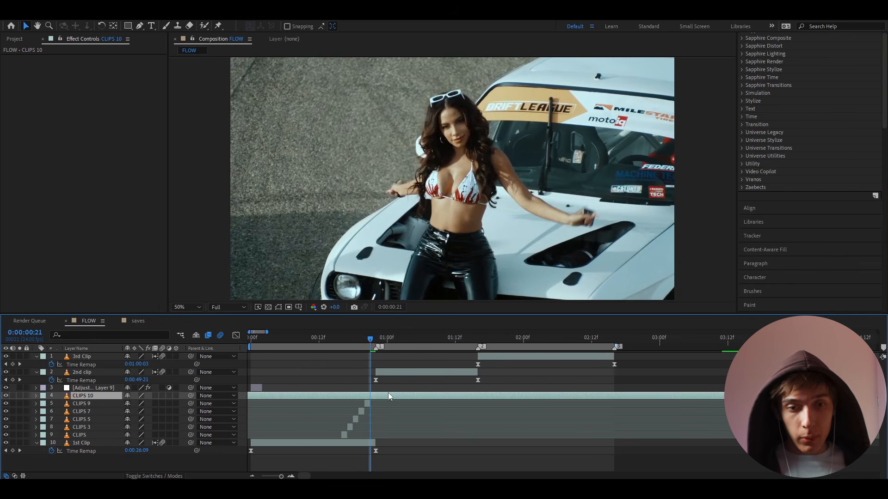
pyautogui.moveTo(389, 396); pyautogui.dragTo(273, 397)
pyautogui.hotkey('ctrl', 'shift', 'd')
pyautogui.click(363, 405)
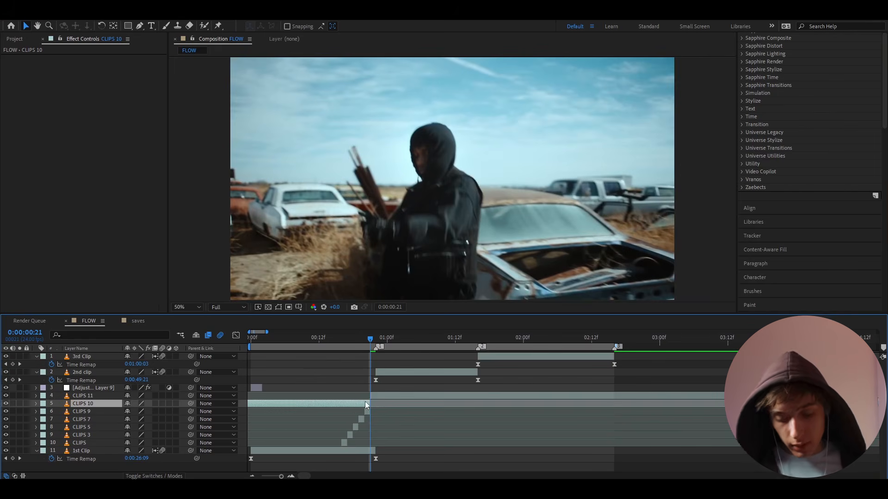
pyautogui.press('Delete')
# Step: Split CLIPS 11 at 0:00:00:22 and move the remaining footage to the top of the layer stack
pyautogui.click(364, 396)
pyautogui.scroll(2, 364, 387)
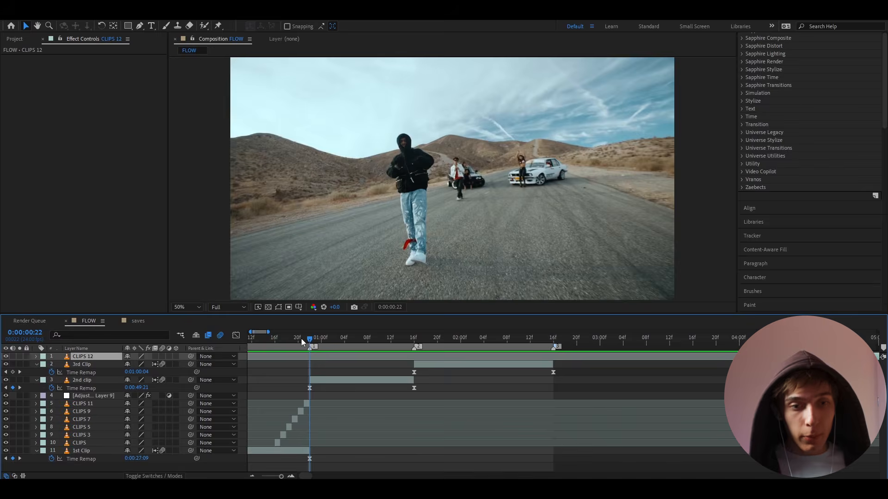
pyautogui.moveTo(301, 338); pyautogui.dragTo(346, 345)
pyautogui.scroll(2, 344, 343)
pyautogui.press('pageup')
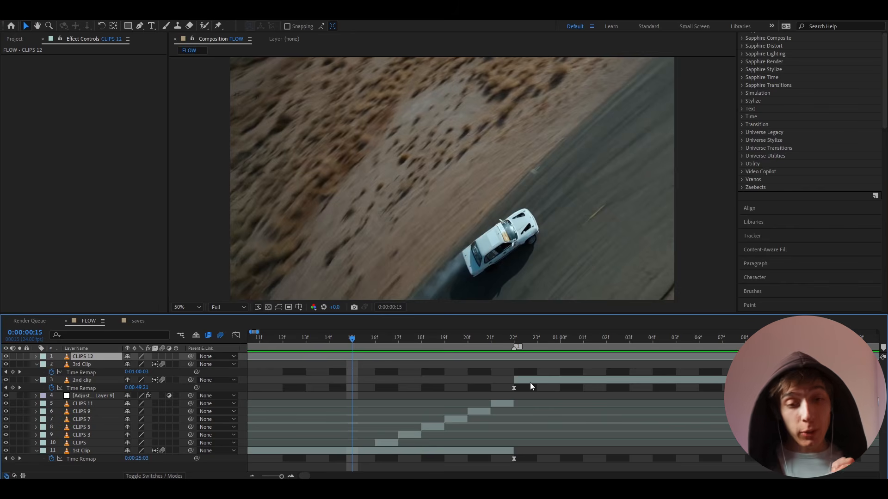
# Step: Add an adjustment layer above CLIPS 3 lasting from 0:00:00:15 to 0:00:00:17
pyautogui.click(530, 382)
pyautogui.click(402, 433)
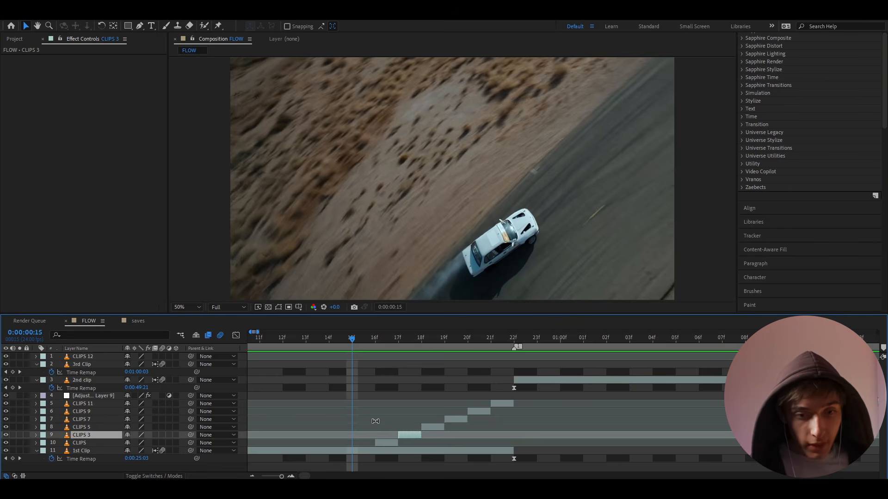
pyautogui.hotkey('ctrl', 'alt', 'y')
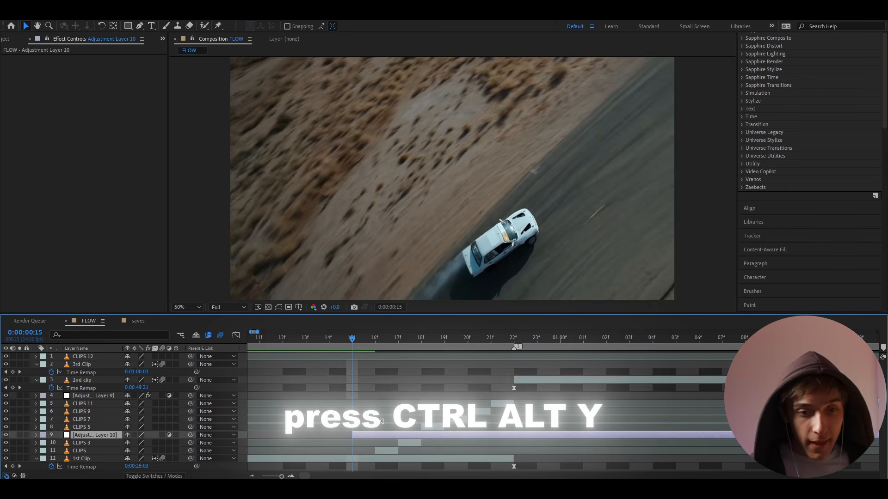
pyautogui.click(399, 336)
pyautogui.hotkey('ctrl', 'shift', 'd')
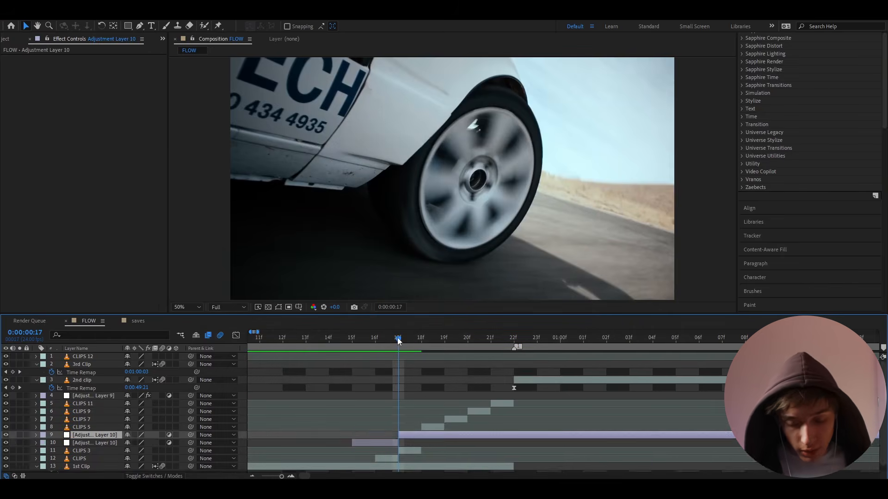
pyautogui.press('Delete')
# Step: Apply the Offset effect to the new adjustment layer and set Shift Center To to 1138, 540 at 0:00:00:15
pyautogui.click(352, 338)
pyautogui.click(373, 435)
pyautogui.hotkey('ctrl', 'space')
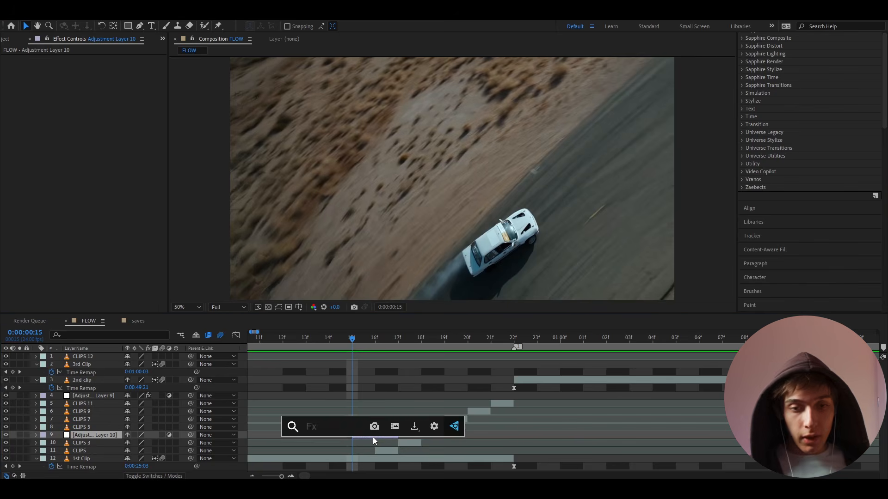
pyautogui.write('off')
pyautogui.click(315, 388)
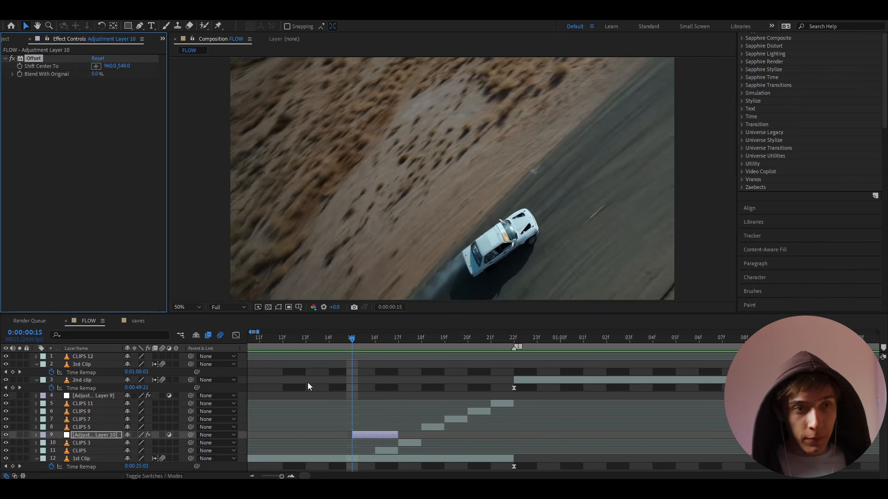
pyautogui.moveTo(111, 65); pyautogui.dragTo(184, 71)
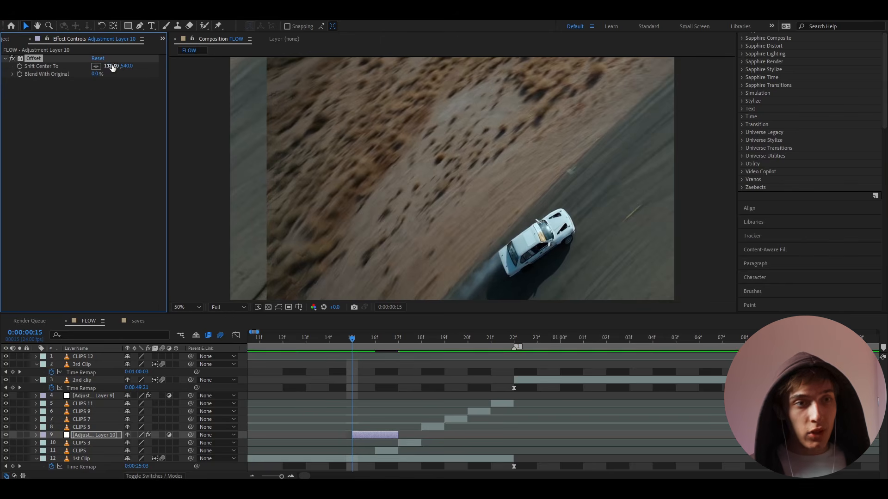
pyautogui.moveTo(112, 67); pyautogui.dragTo(121, 64)
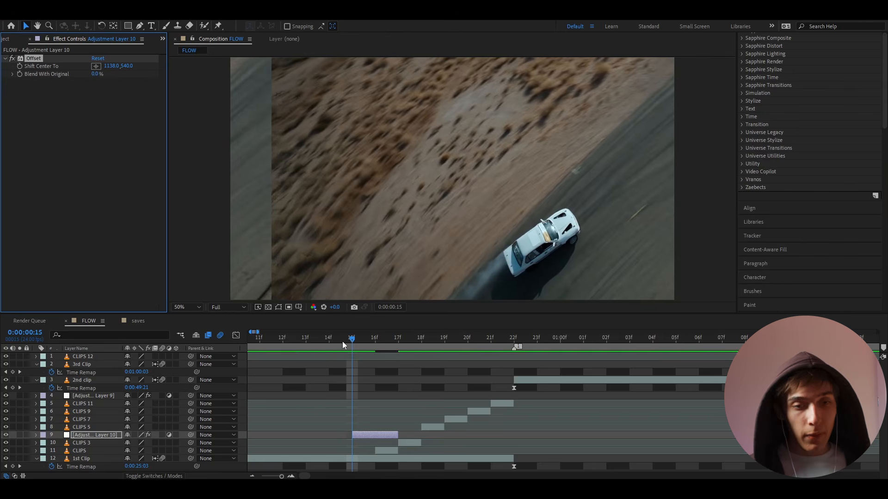
# Step: Duplicate the Offset adjustment layer, place the copy above 2nd clip from 0:00:00:21 to 0:00:00:23, and set its Shift Center To to 820, 540
pyautogui.moveTo(354, 340); pyautogui.dragTo(374, 338)
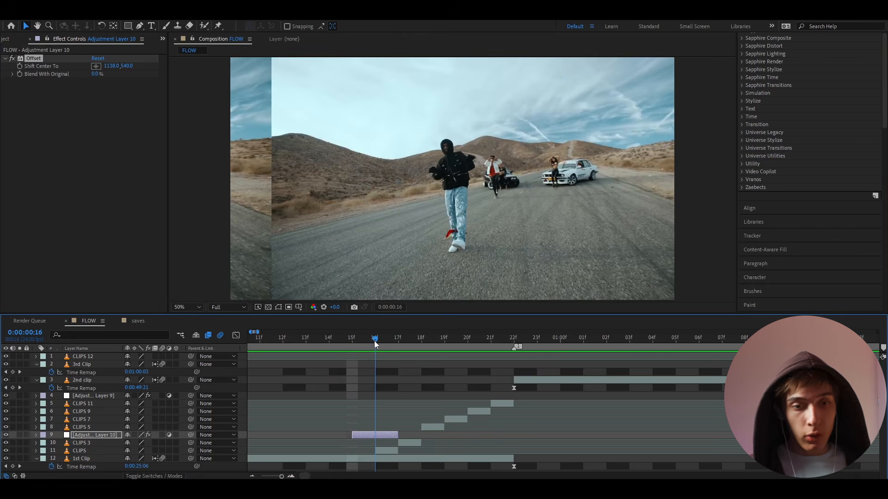
pyautogui.click(379, 437)
pyautogui.hotkey('ctrl', 'd')
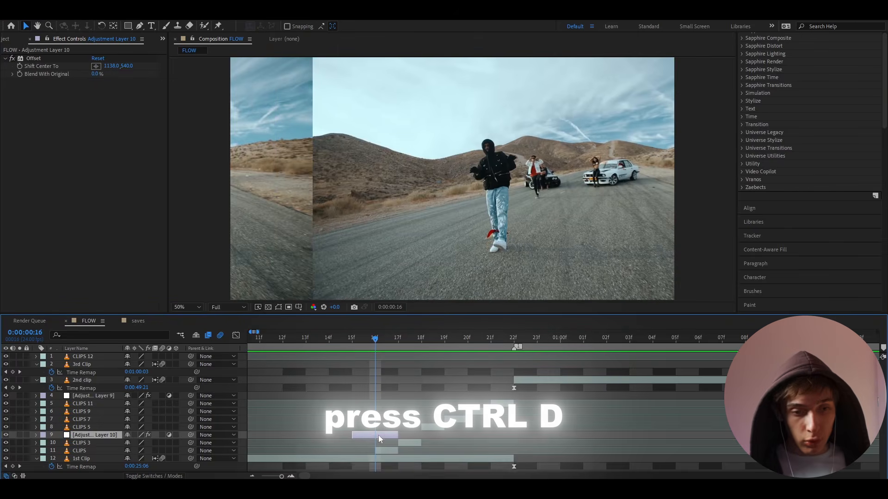
pyautogui.moveTo(108, 435); pyautogui.dragTo(519, 380)
pyautogui.click(514, 340)
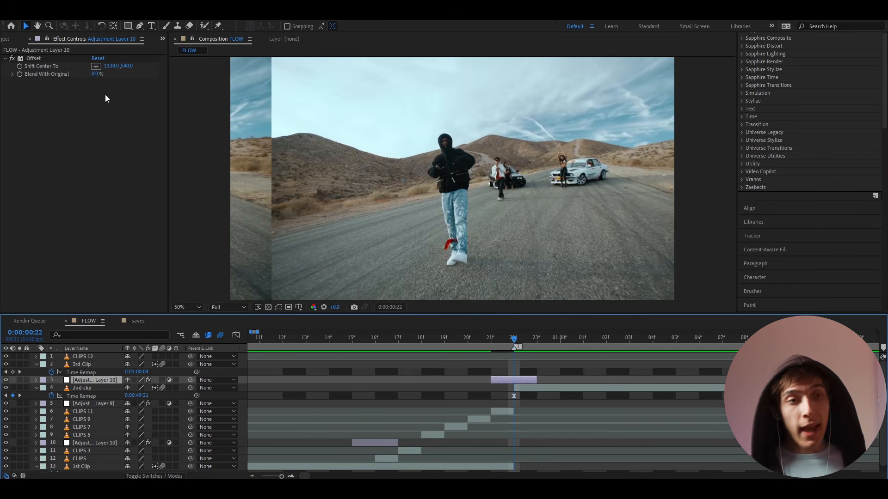
pyautogui.moveTo(111, 69); pyautogui.dragTo(41, 71)
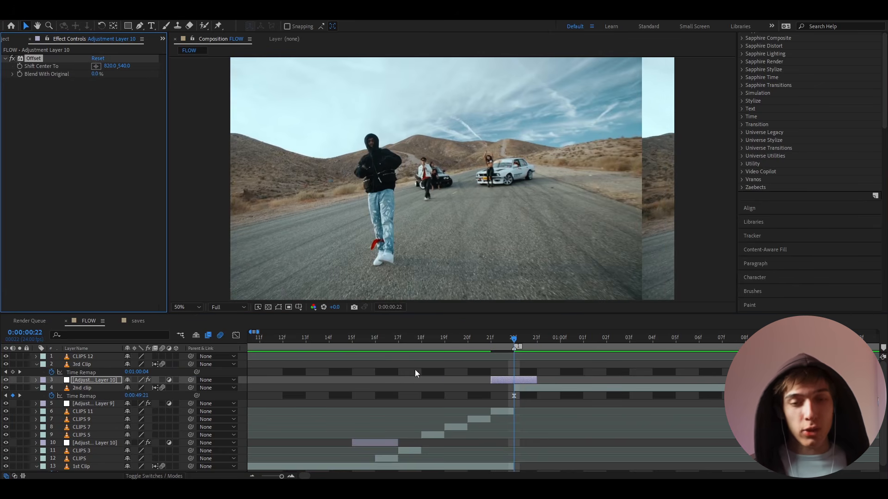
# Step: Add an adjustment layer above the duplicated Offset layer, lasting from 0:00:00:16 to 0:00:00:22
pyautogui.moveTo(472, 340); pyautogui.dragTo(375, 342)
pyautogui.hotkey('ctrl', 'alt', 'y')
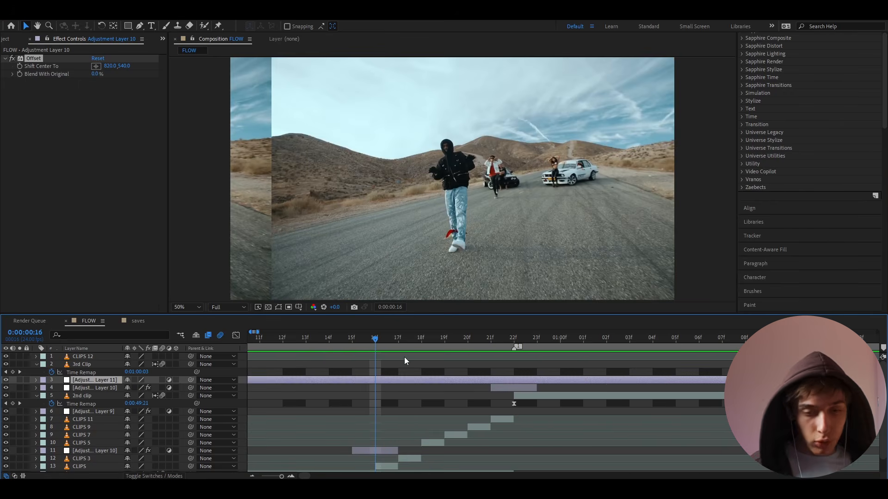
pyautogui.hotkey('alt', '[')
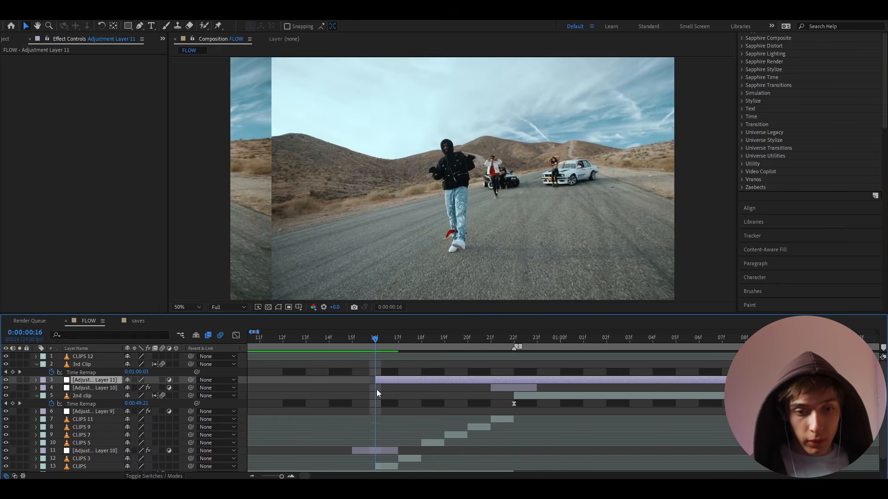
pyautogui.moveTo(376, 341)
pyautogui.mouseDown()
pyautogui.moveTo(514, 344)
pyautogui.moveTo(375, 354)
pyautogui.mouseUp()
pyautogui.hotkey('alt', ']')
# Step: Apply S_Hotspots to the new adjustment layer and keyframe its Threshold at 0.33 at 0:00:00:16
pyautogui.hotkey('ctrl', 'space')
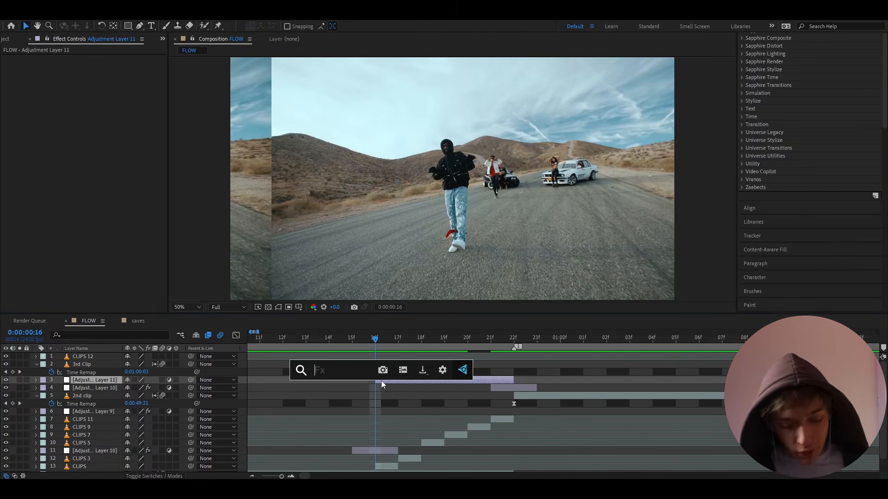
pyautogui.write('s_')
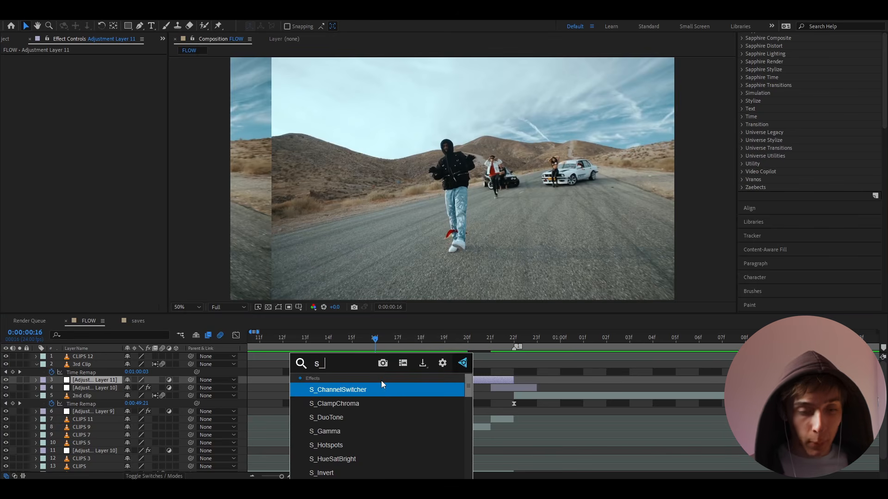
pyautogui.write('hotsp')
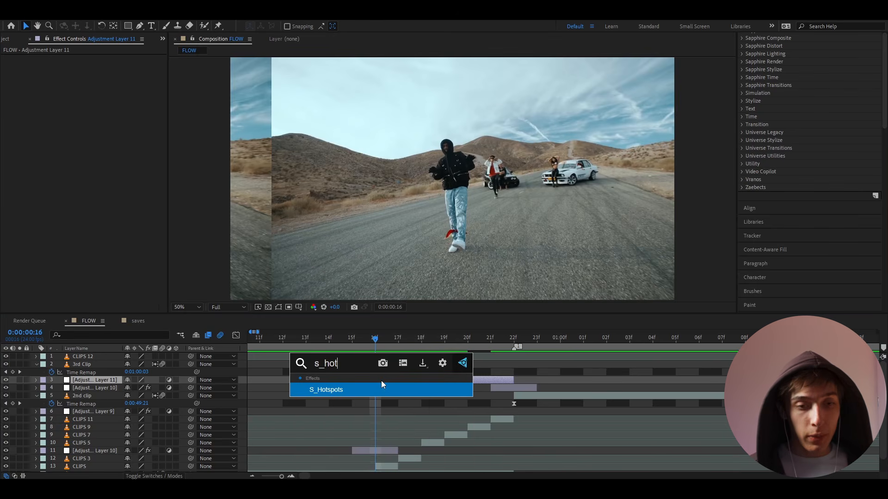
pyautogui.click(363, 389)
pyautogui.click(98, 122)
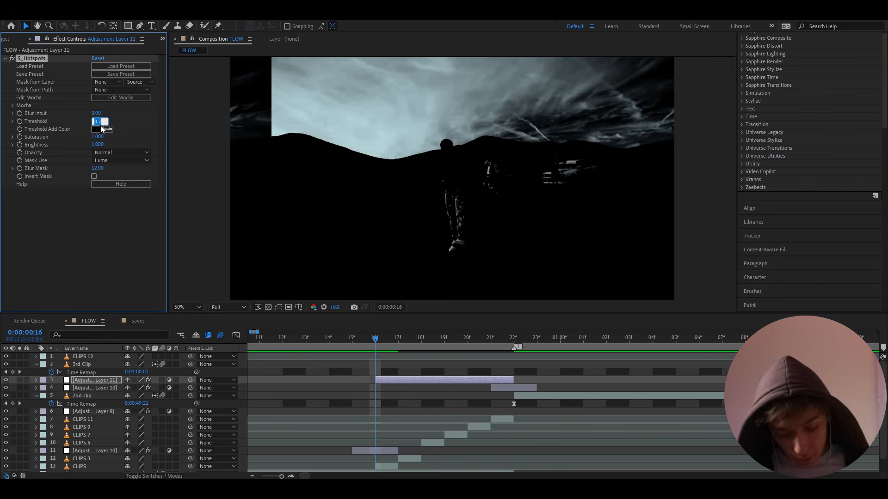
pyautogui.write('0')
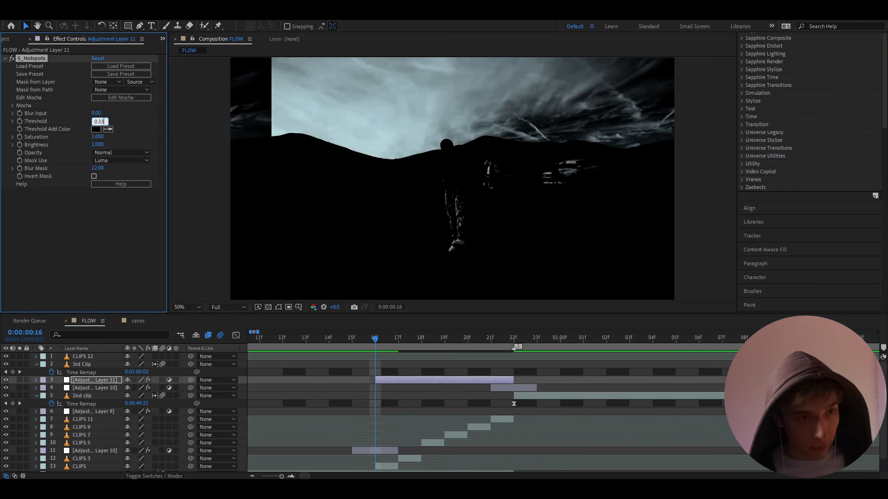
pyautogui.write('.33')
pyautogui.press('Return')
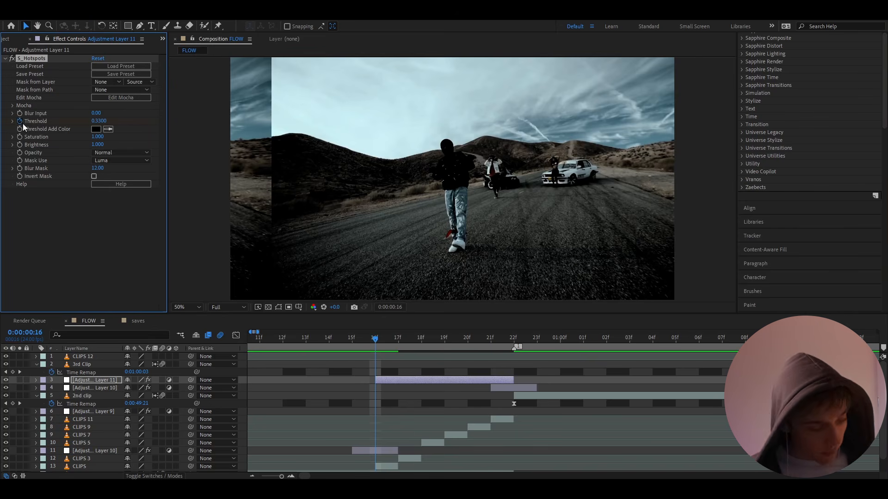
# Step: Add Directional Blur to the same layer with Direction 90° and keyframe its Blur Length at 80 at 0:00:00:16
pyautogui.hotkey('ctrl', 'space')
pyautogui.write('direc')
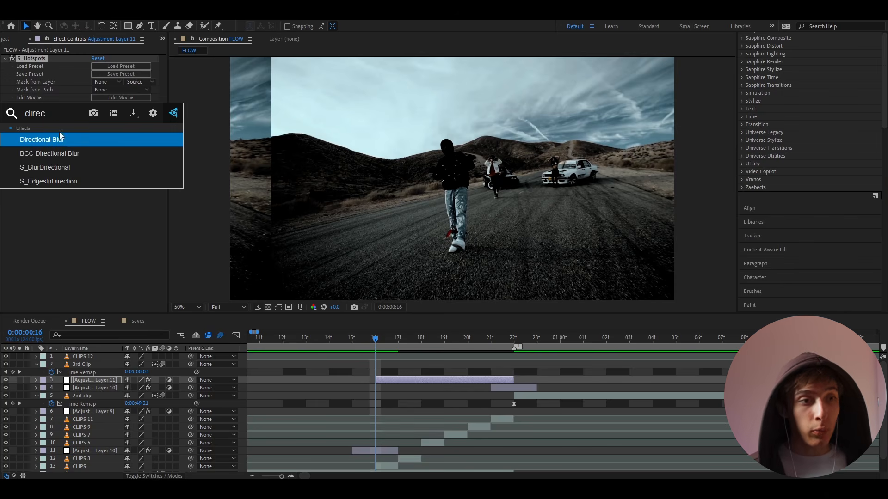
pyautogui.click(61, 140)
pyautogui.click(103, 200)
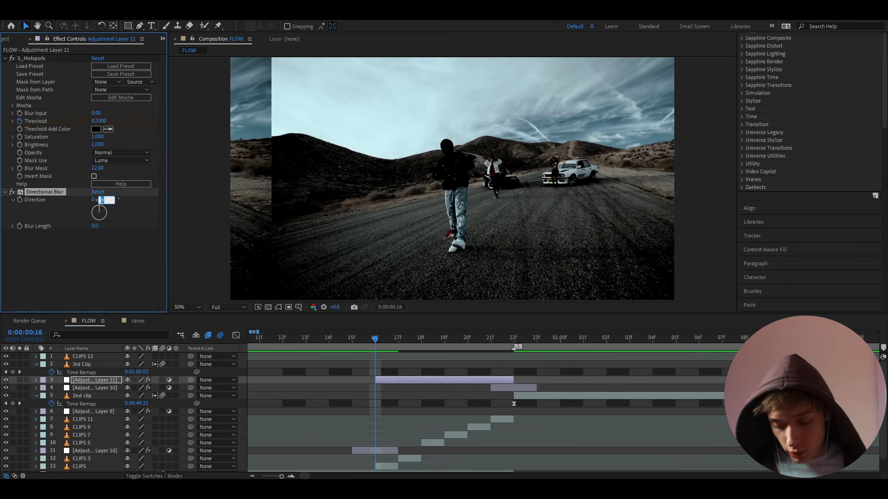
pyautogui.press('Return')
pyautogui.click(94, 225)
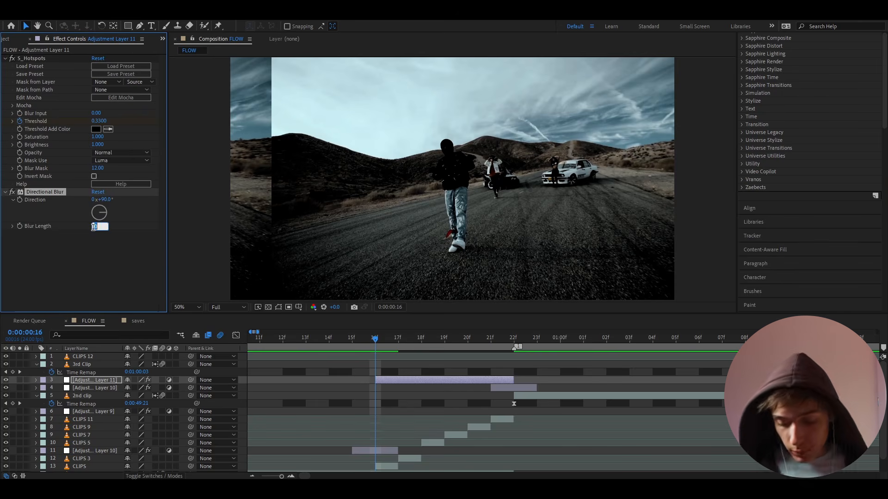
pyautogui.press('Return')
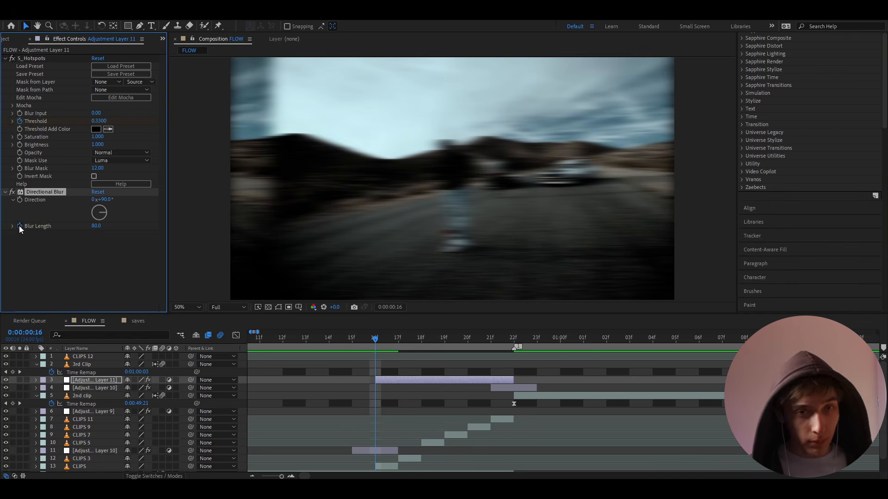
# Step: Add Minimax to the same adjustment layer with Radius 86 and Direction set to Just Horizontal
pyautogui.hotkey('ctrl', 'space')
pyautogui.write('mini')
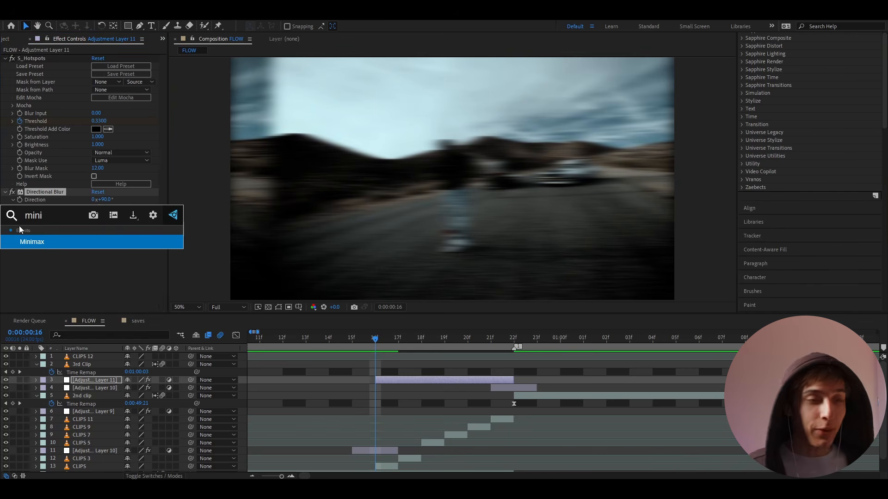
pyautogui.click(37, 243)
pyautogui.click(95, 249)
pyautogui.write('8')
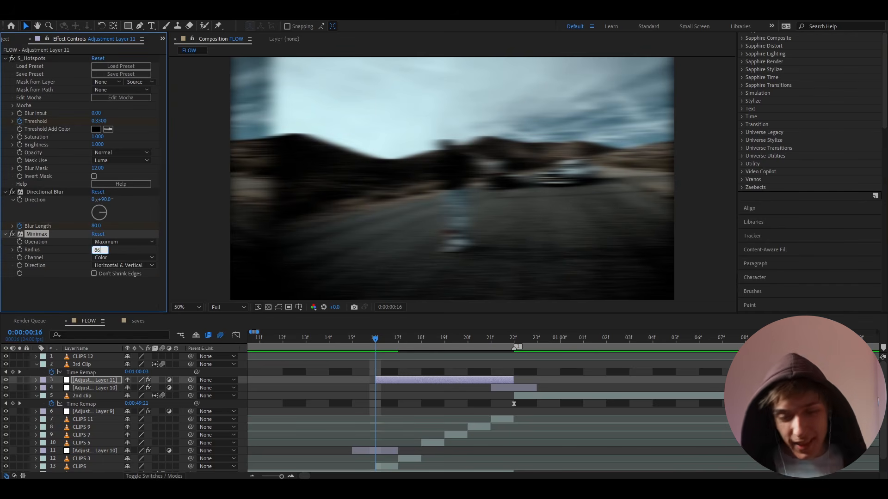
pyautogui.write('6')
pyautogui.press('Return')
pyautogui.click(106, 265)
pyautogui.click(108, 285)
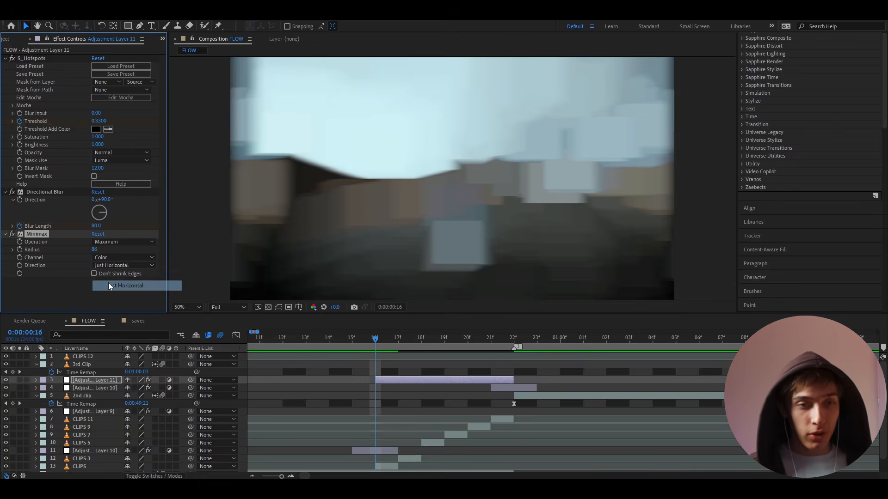
# Step: At 0:00:00:21, keyframe the S_Hotspots Threshold at 0 and the Directional Blur's Blur Length at 25
pyautogui.click(407, 381)
pyautogui.press('u')
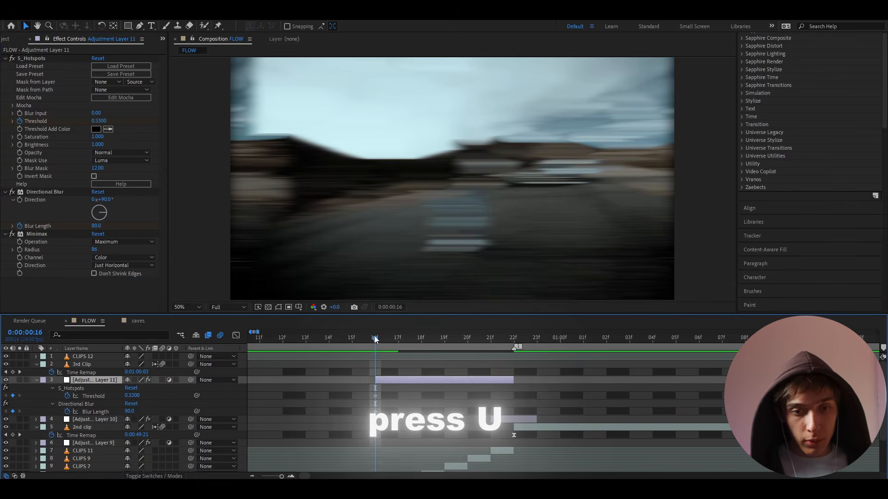
pyautogui.moveTo(382, 339); pyautogui.dragTo(491, 343)
pyautogui.click(133, 396)
pyautogui.write('0')
pyautogui.press('Return')
pyautogui.click(130, 411)
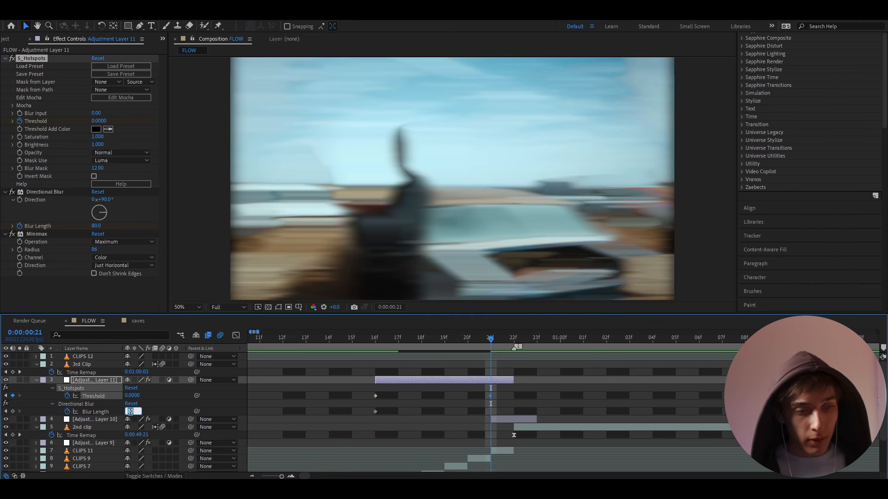
pyautogui.press('Return')
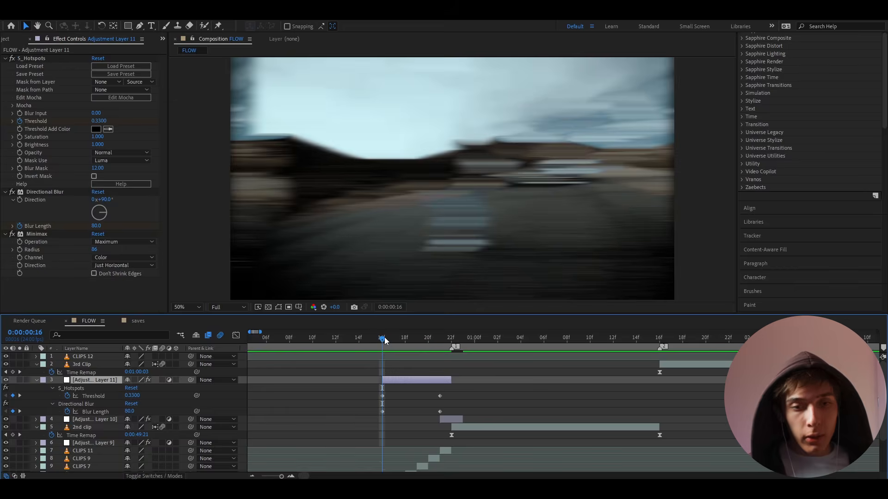
# Step: Animate the Minimax Radius from 86 at 0:00:00:18 to 20 at 0:00:00:21 and play back the clip burst
pyautogui.moveTo(384, 339); pyautogui.dragTo(405, 340)
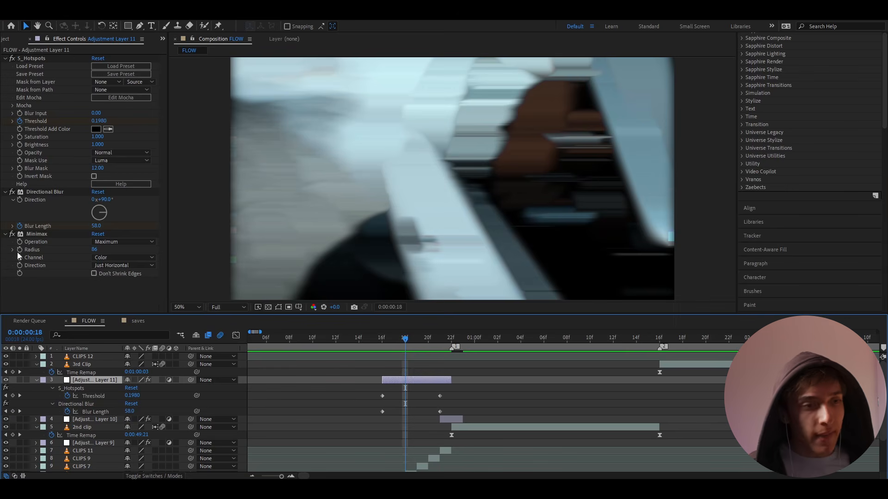
pyautogui.click(37, 234)
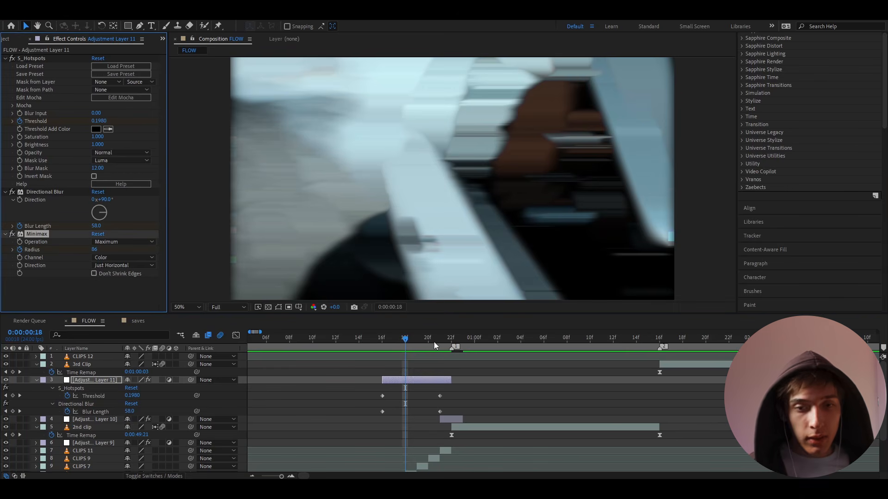
pyautogui.click(439, 341)
pyautogui.click(96, 250)
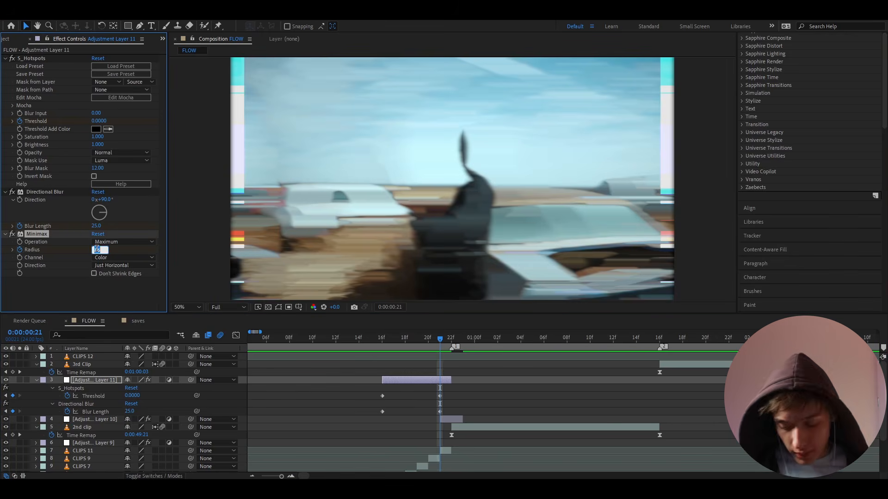
pyautogui.write('20')
pyautogui.press('Return')
pyautogui.moveTo(437, 338); pyautogui.dragTo(348, 343)
pyautogui.click(343, 337)
pyautogui.press('space')
pyautogui.press('space')
pyautogui.scroll(-3, 365, 380)
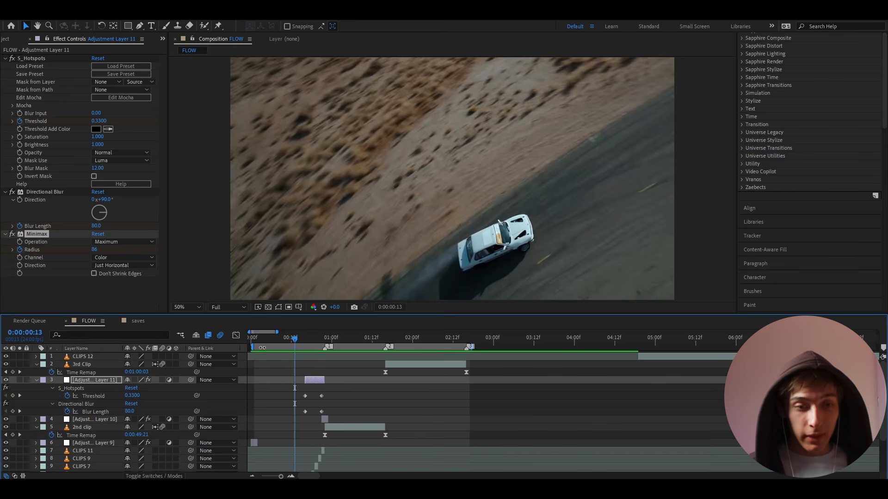
# Step: Add an adjustment layer from 0:00:00:14 to 0:00:00:15 above the first Offset layer and apply Warp with FishEye style and Bend -100
pyautogui.click(426, 436)
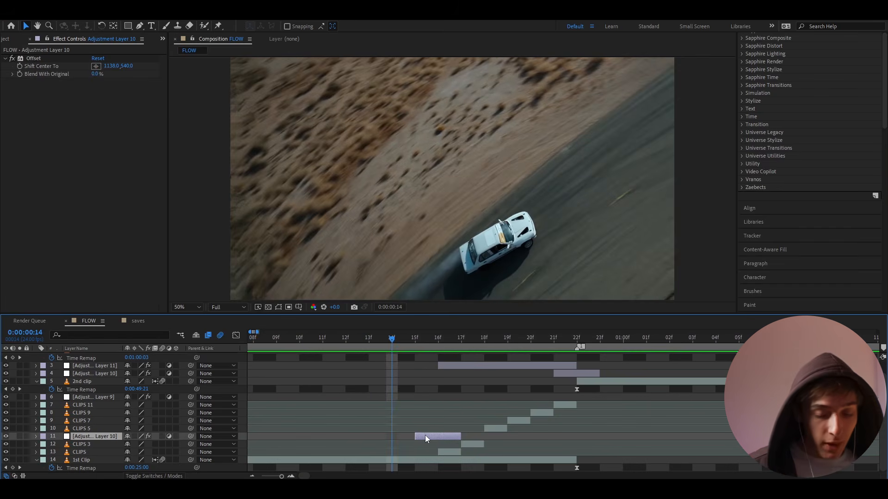
pyautogui.hotkey('ctrl', 'alt', 'y')
pyautogui.hotkey('ctrl', 'space')
pyautogui.write('warp')
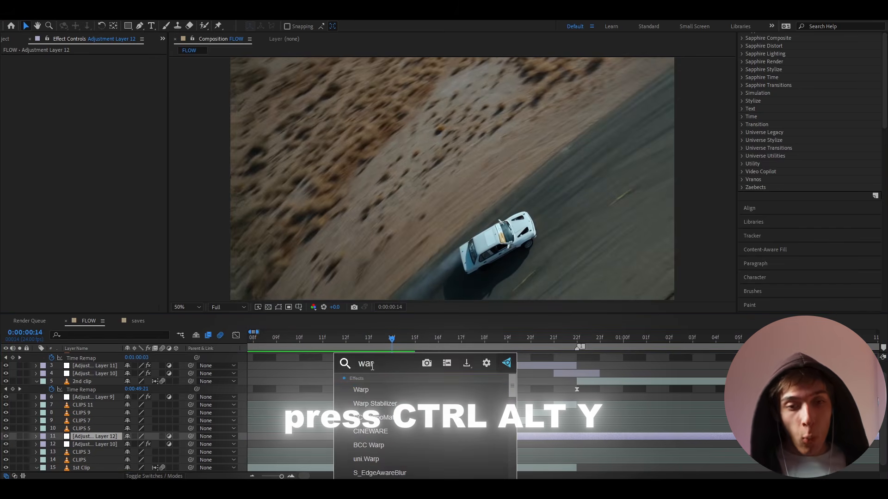
pyautogui.press('Return')
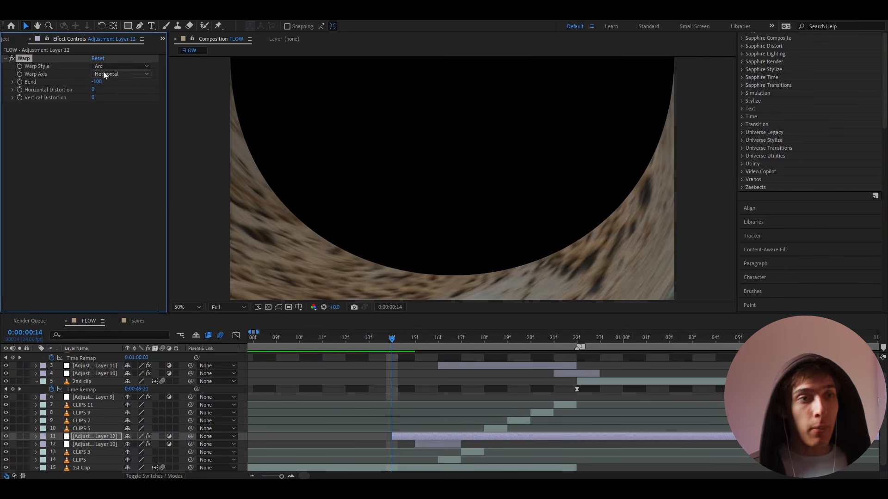
pyautogui.click(104, 69)
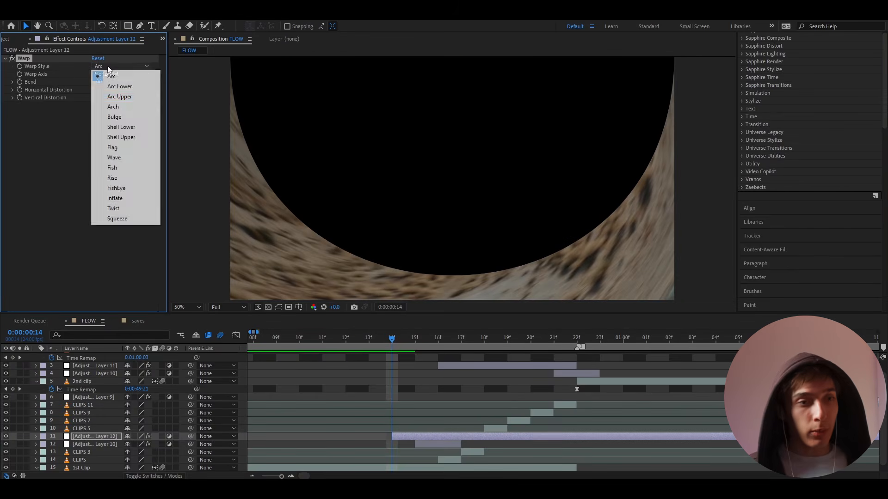
pyautogui.click(123, 189)
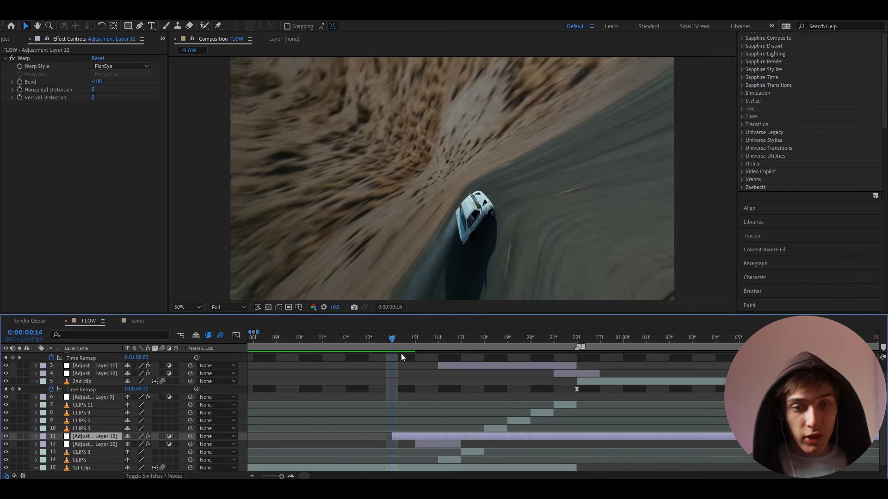
pyautogui.moveTo(402, 337); pyautogui.dragTo(410, 338)
pyautogui.hotkey('ctrl', 'shift', 'd')
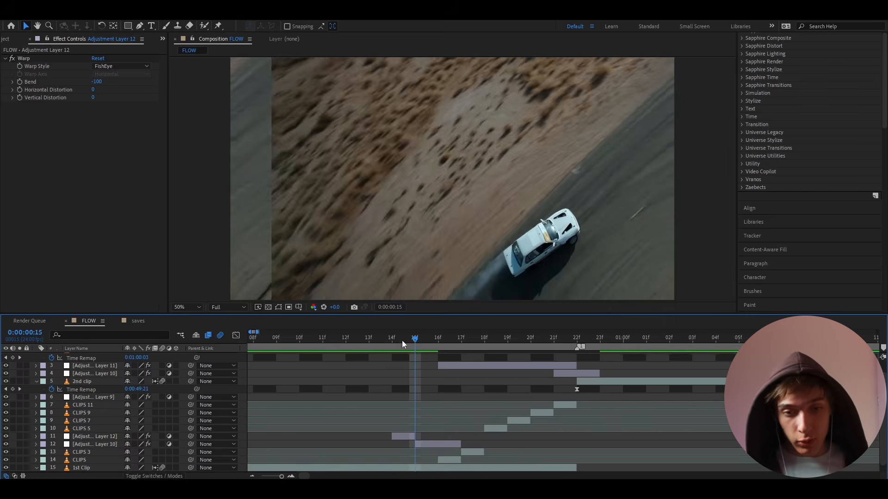
# Step: Add an adjustment layer above 3rd Clip starting at 0:00:00:00 and apply the Transform effect to it
pyautogui.moveTo(411, 339); pyautogui.dragTo(322, 352)
pyautogui.click(476, 364)
pyautogui.press('Home')
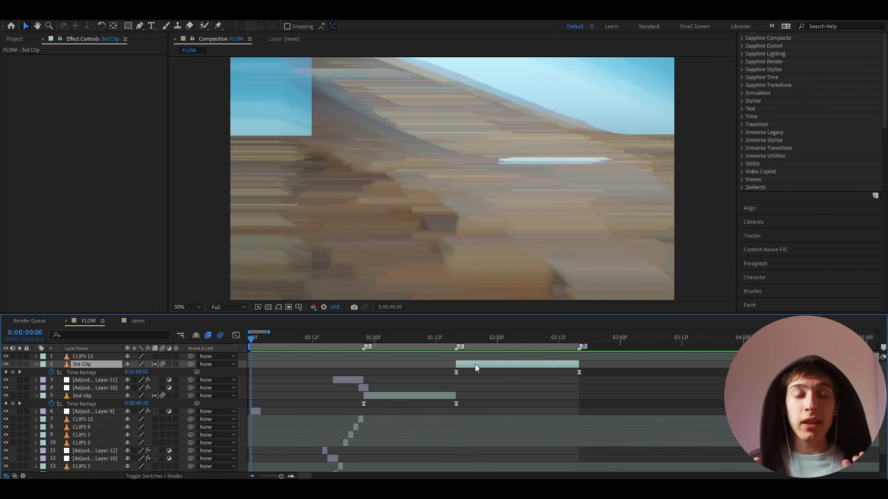
pyautogui.hotkey('ctrl', 'alt', 'y')
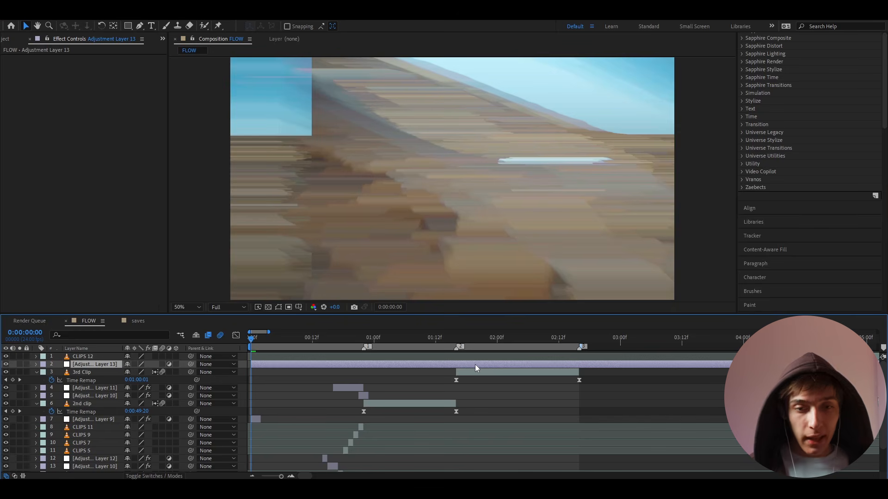
pyautogui.hotkey('ctrl', 'space')
pyautogui.write('tra')
pyautogui.click(287, 387)
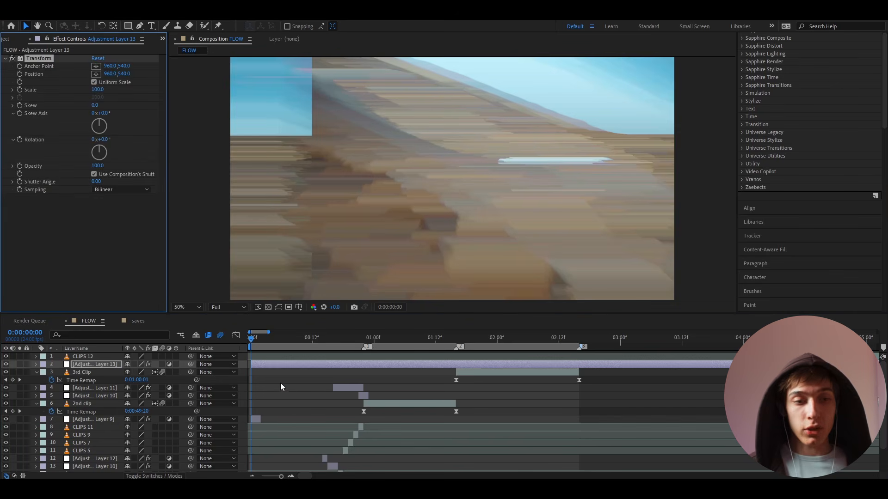
# Step: Enable motion blur on the Transform adjustment layer and animate its Transform Scale from 129 at 0:00:00:00 to 100 at 0:00:00:14
pyautogui.click(161, 365)
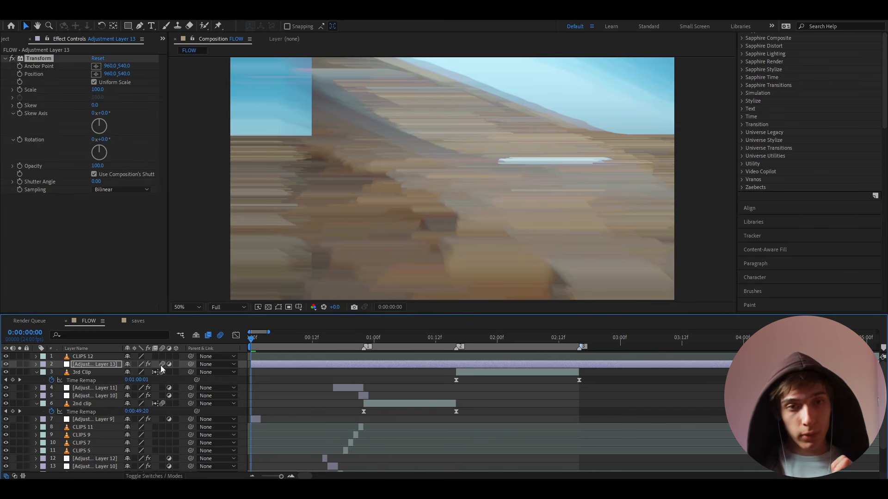
pyautogui.click(21, 91)
pyautogui.moveTo(98, 89); pyautogui.dragTo(115, 88)
pyautogui.scroll(2, 200, 360)
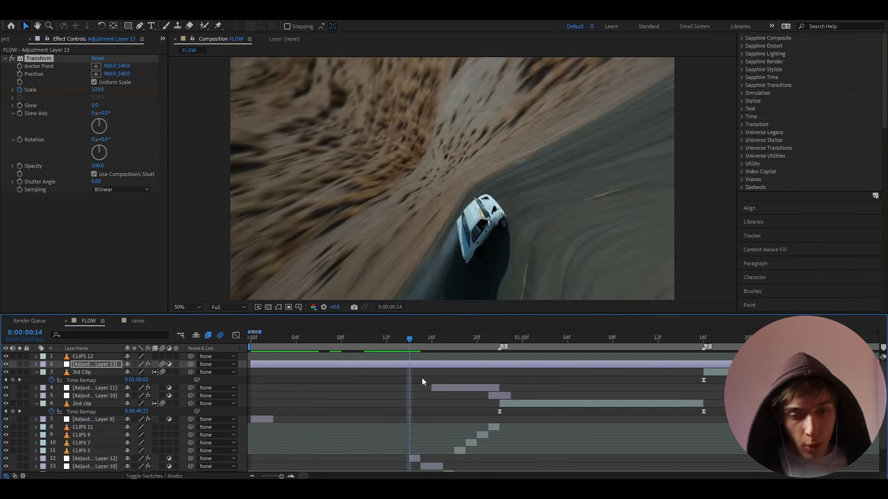
pyautogui.scroll(-2, 417, 426)
pyautogui.scroll(2, 416, 432)
pyautogui.click(98, 90)
pyautogui.write('100')
pyautogui.press('Return')
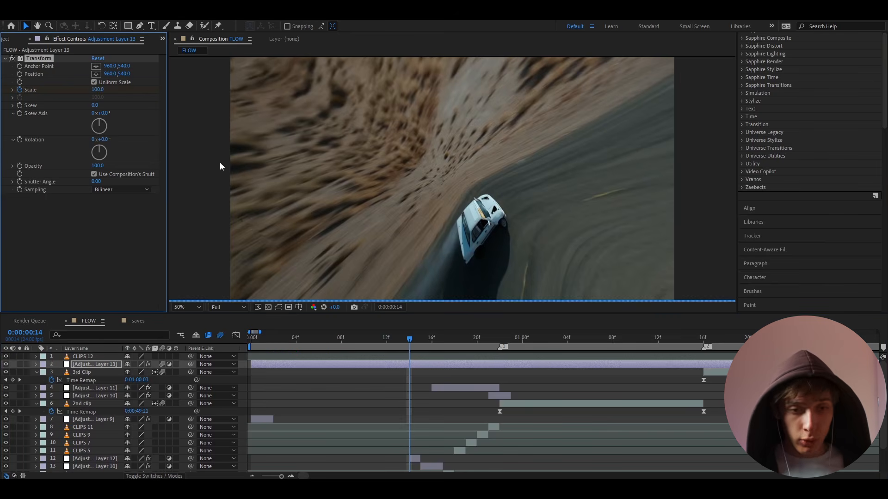
# Step: Keyframe the Transform Scale at 145 at 0:00:00:22 and 100 at 0:00:01:10, and reveal the layer's keyframes
pyautogui.click(500, 340)
pyautogui.click(498, 367)
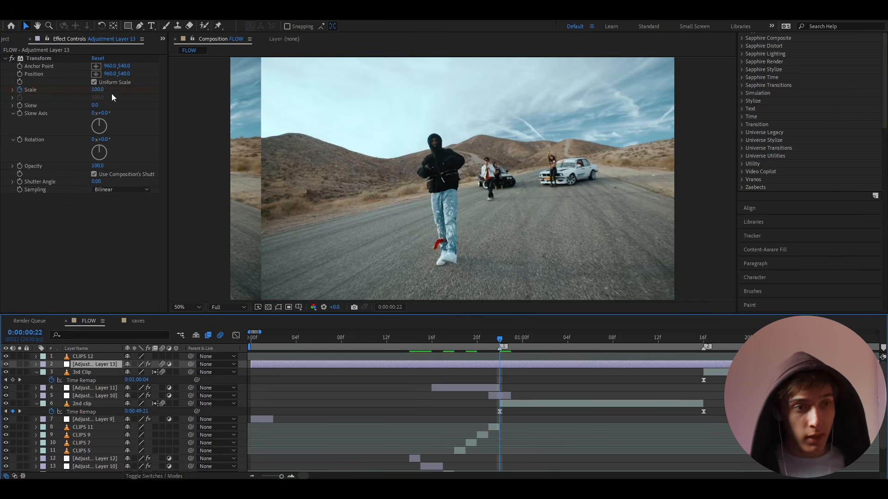
pyautogui.moveTo(97, 90); pyautogui.dragTo(112, 89)
pyautogui.moveTo(501, 341); pyautogui.dragTo(612, 377)
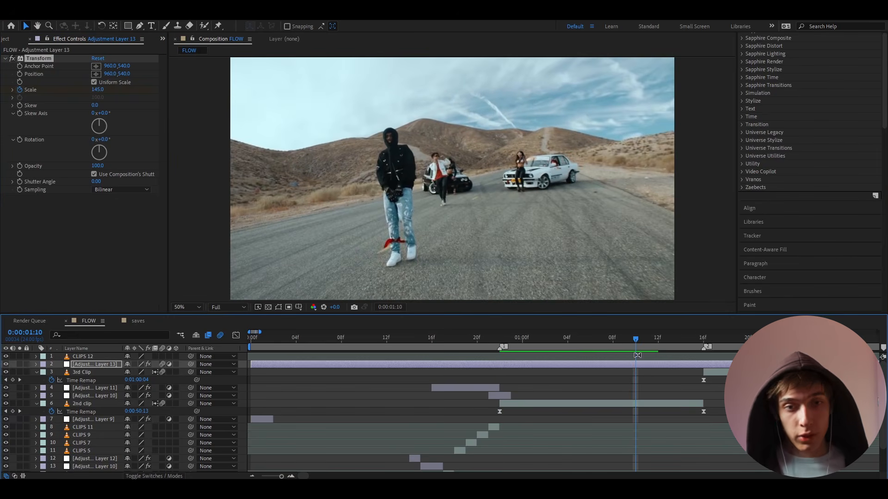
pyautogui.click(97, 89)
pyautogui.write('100')
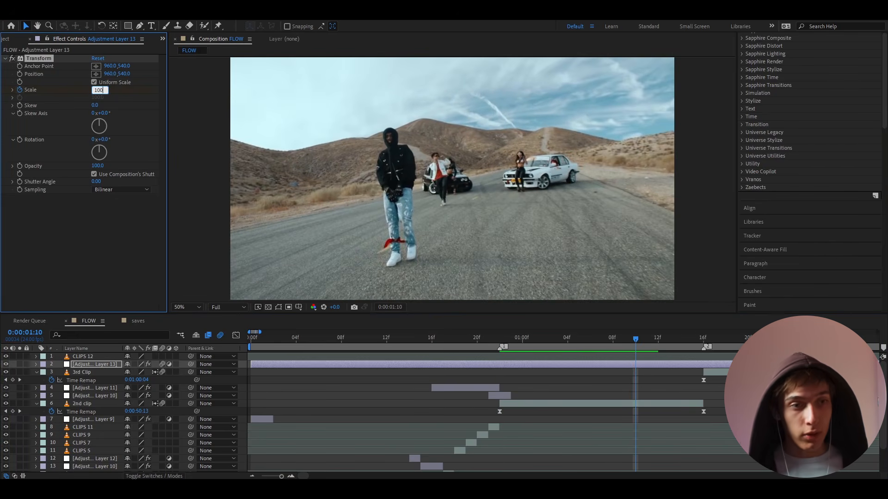
pyautogui.press('Return')
pyautogui.press('u')
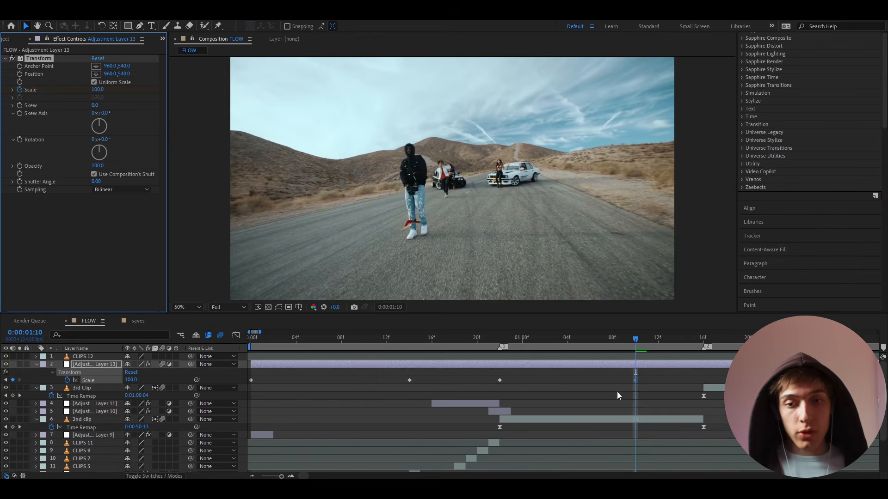
# Step: Easy-ease all the Scale keyframes and shape the curve to drop steeply from 0:00:00:00 and settle slowly towards 0:00:00:14
pyautogui.press('-')
pyautogui.moveTo(446, 342); pyautogui.dragTo(306, 348)
pyautogui.moveTo(485, 382); pyautogui.dragTo(214, 386)
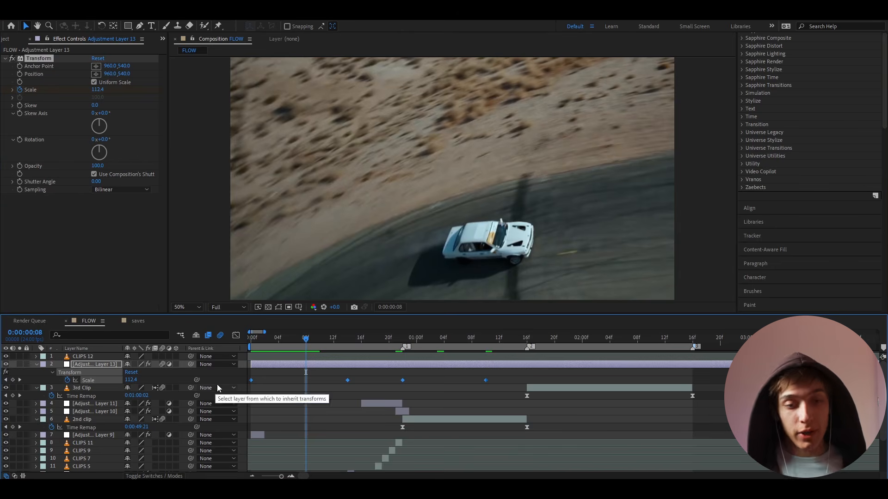
pyautogui.click(236, 335)
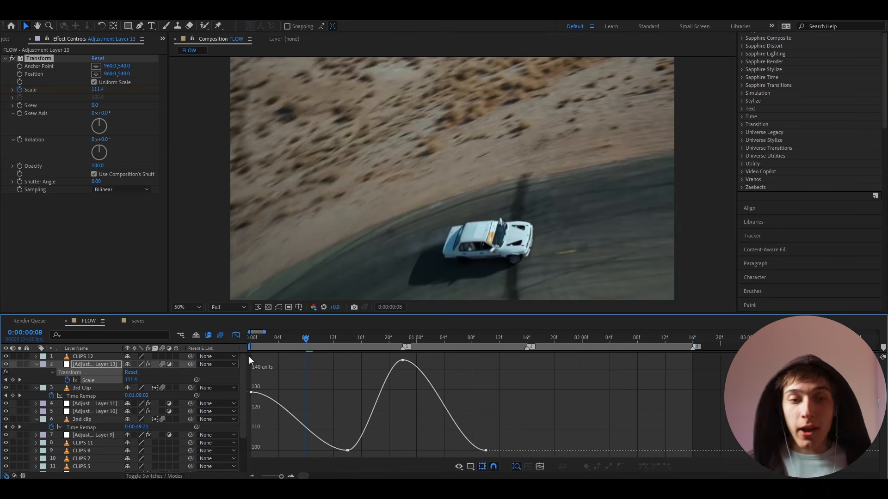
pyautogui.click(251, 392)
pyautogui.press('=')
pyautogui.moveTo(317, 394); pyautogui.dragTo(257, 443)
pyautogui.moveTo(384, 451); pyautogui.dragTo(286, 450)
pyautogui.moveTo(446, 343); pyautogui.dragTo(462, 343)
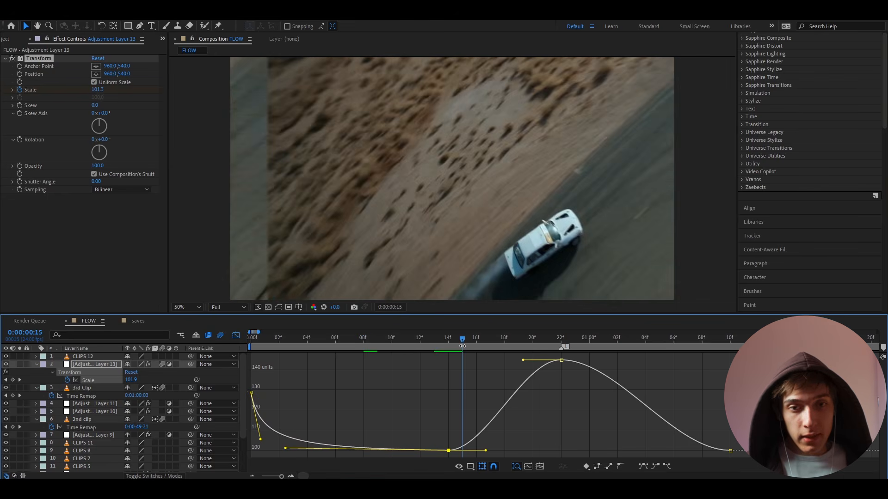
# Step: Shape the Scale curve to rise sharply into the 0:00:00:22 peak and fall sharply after it, and play back the zoom
pyautogui.moveTo(485, 451); pyautogui.dragTo(549, 446)
pyautogui.moveTo(523, 360); pyautogui.dragTo(546, 422)
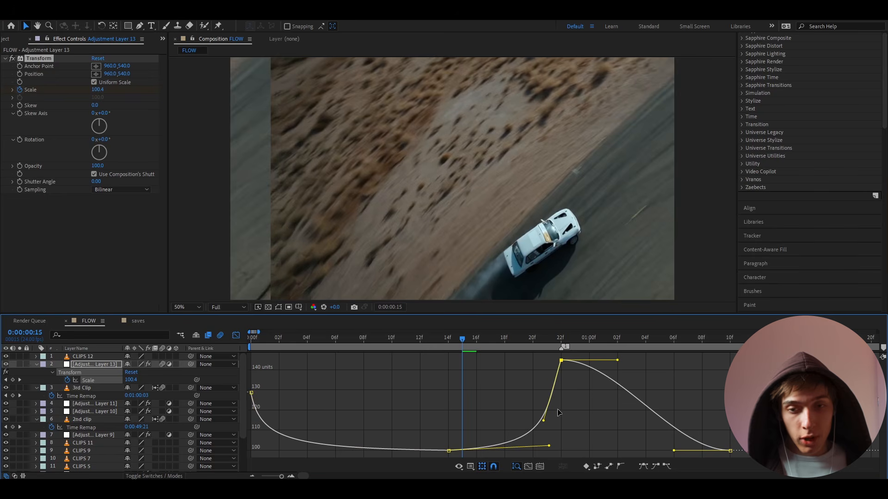
pyautogui.moveTo(618, 363); pyautogui.dragTo(574, 418)
pyautogui.moveTo(673, 451); pyautogui.dragTo(583, 451)
pyautogui.press('-')
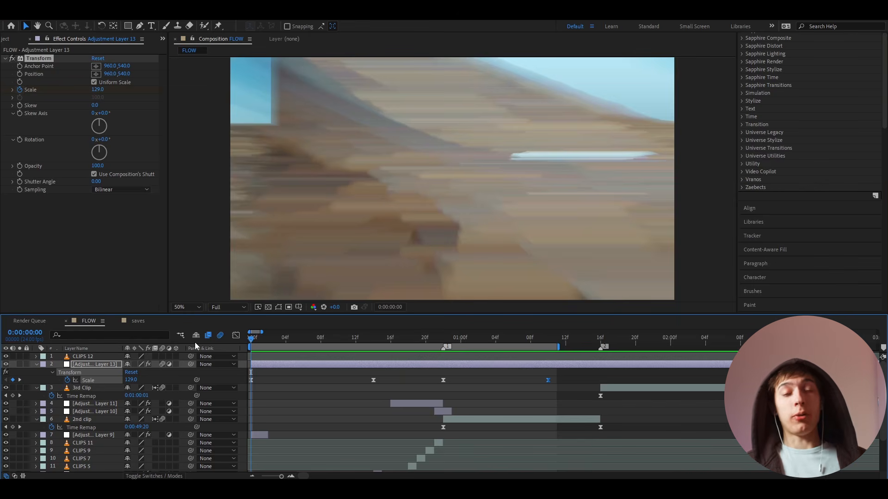
pyautogui.press('space')
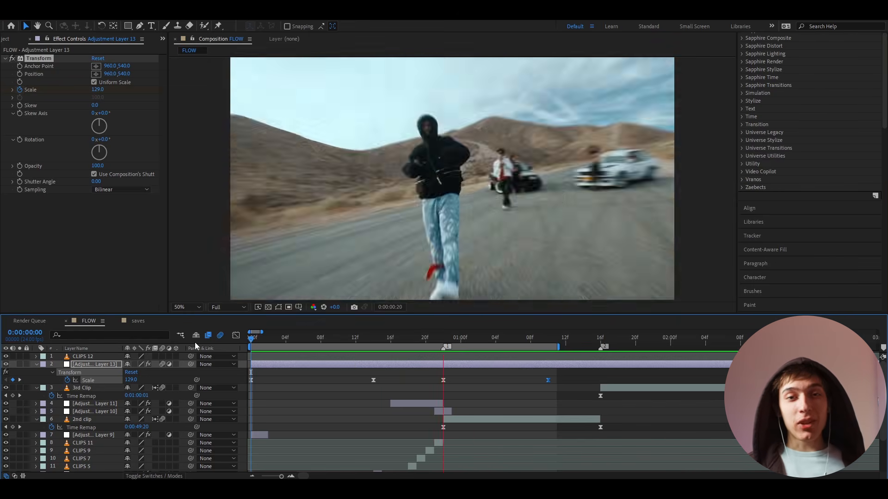
pyautogui.press('space')
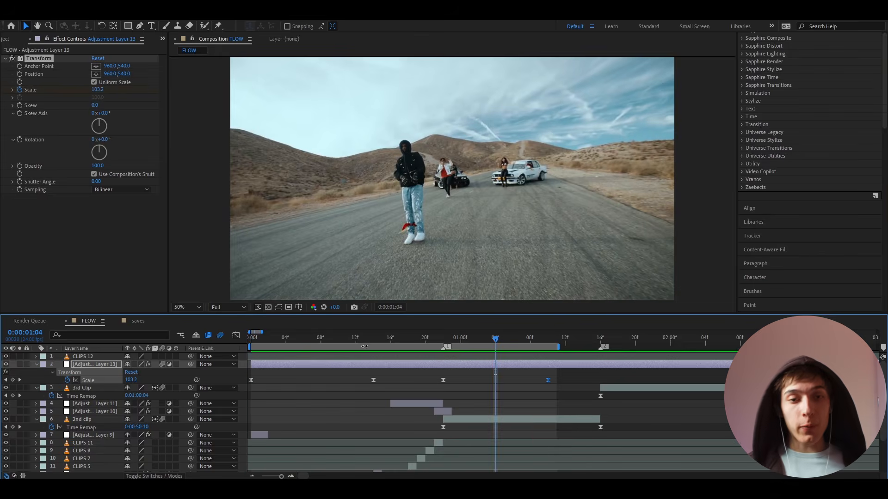
pyautogui.click(302, 342)
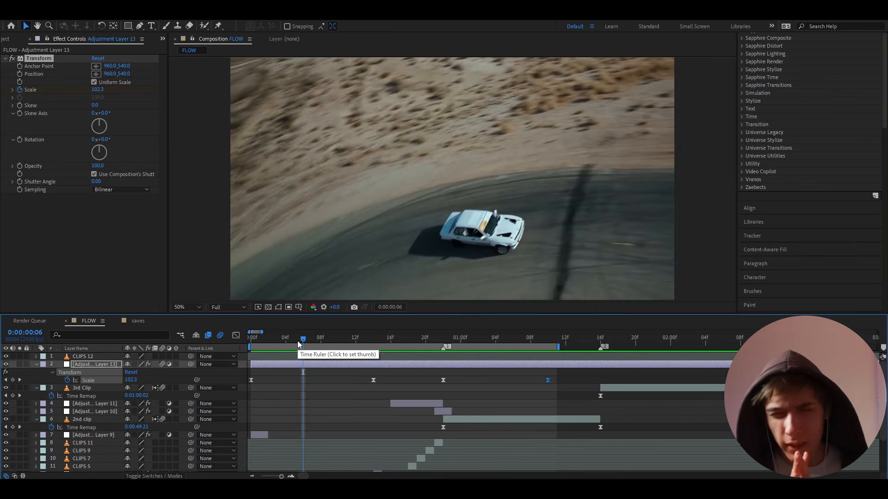
# Step: Rename the adjustment layer with the Transform effect as SCALE
pyautogui.click(311, 366)
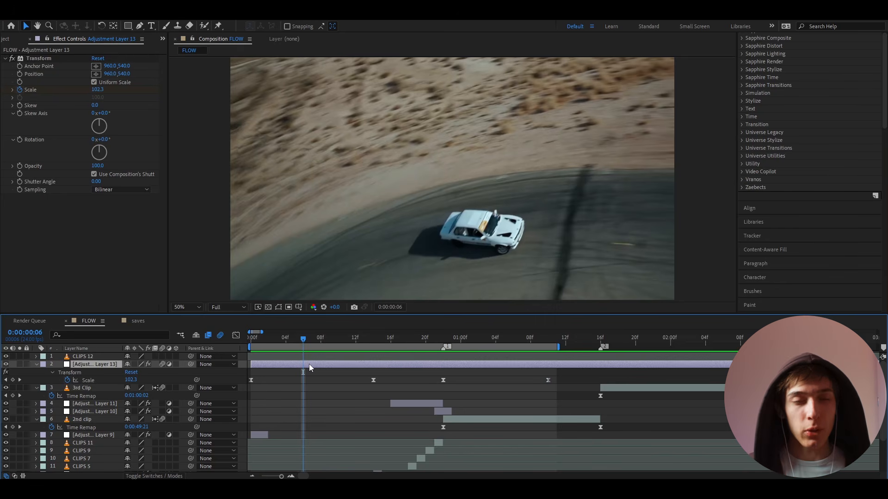
pyautogui.press('Return')
pyautogui.write('SCALE')
pyautogui.press('Return')
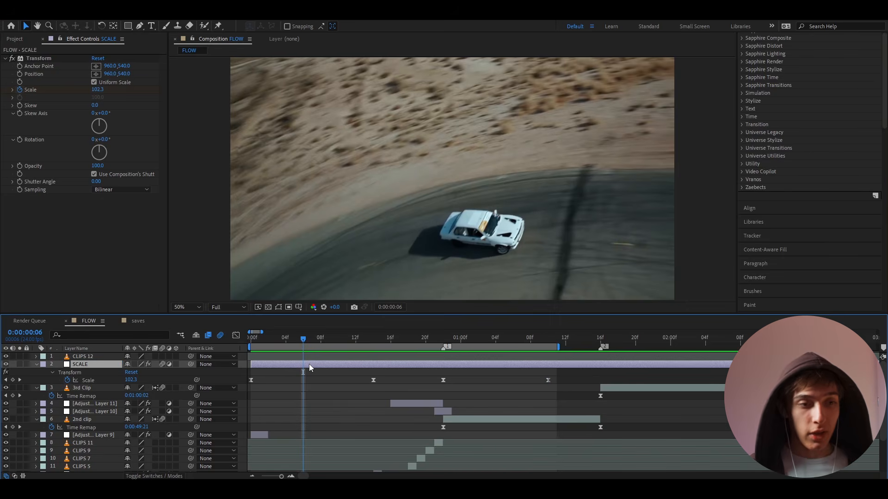
# Step: Apply S_Flicker to the SCALE layer and set its Amplitude to 0
pyautogui.click(370, 348)
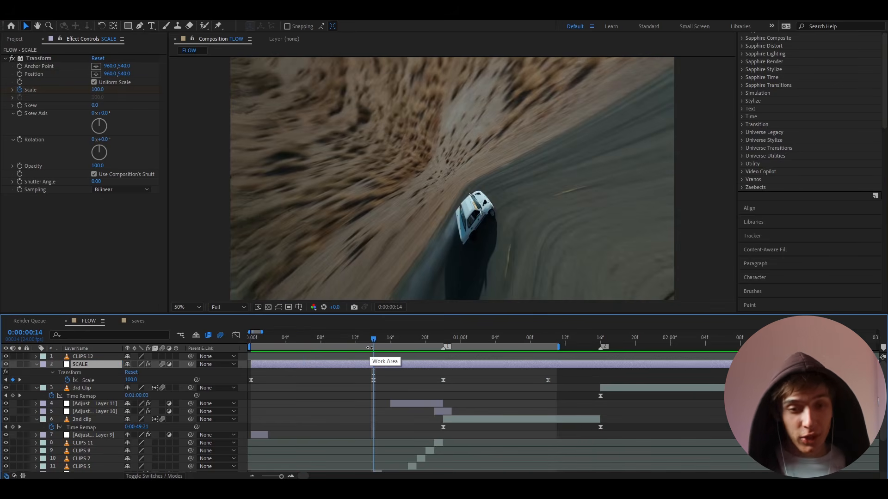
pyautogui.hotkey('ctrl', 'space')
pyautogui.write('s_flic')
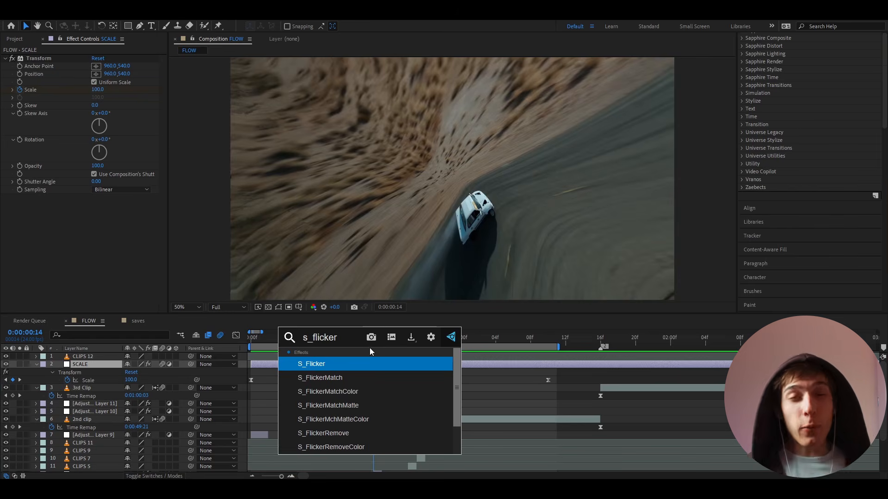
pyautogui.click(322, 365)
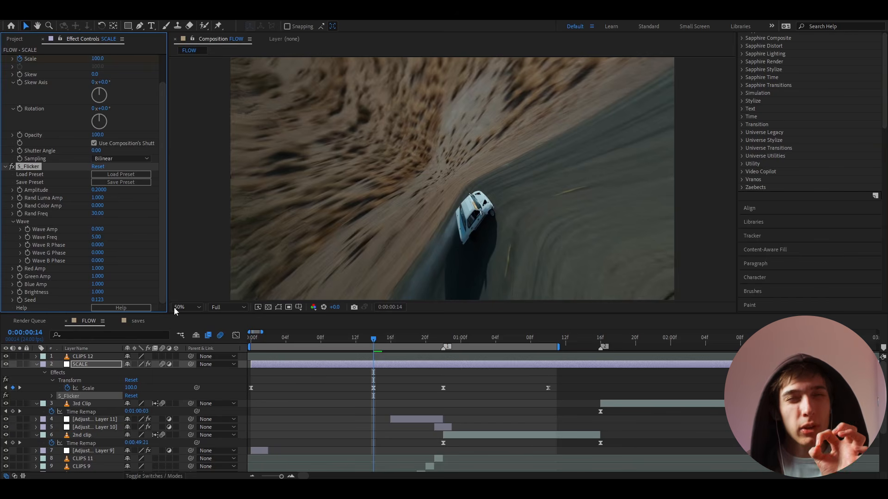
pyautogui.moveTo(97, 190); pyautogui.dragTo(74, 190)
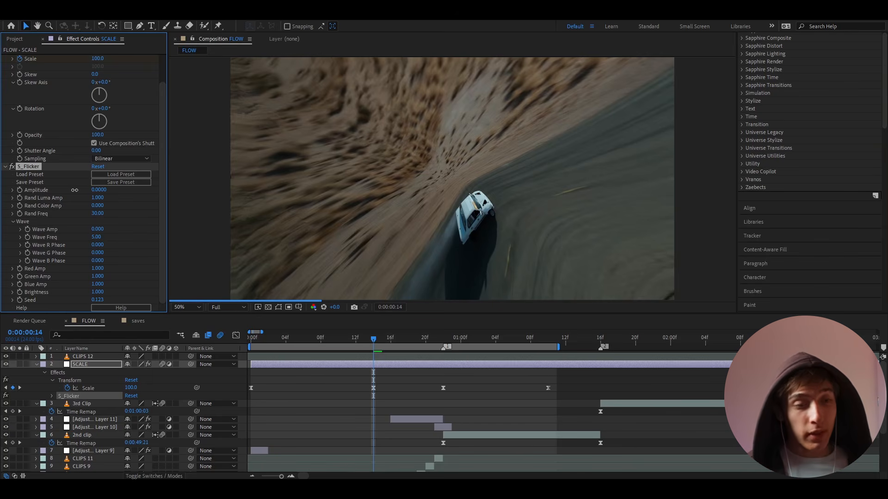
# Step: Apply S_Hotspots to the SCALE layer below S_Flicker
pyautogui.hotkey('ctrl', 'space')
pyautogui.write('s_ho')
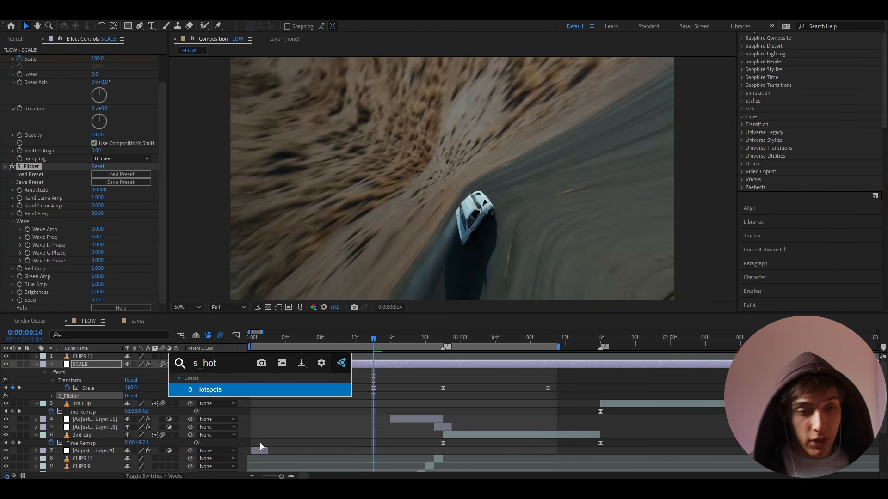
pyautogui.write('t')
pyautogui.press('Return')
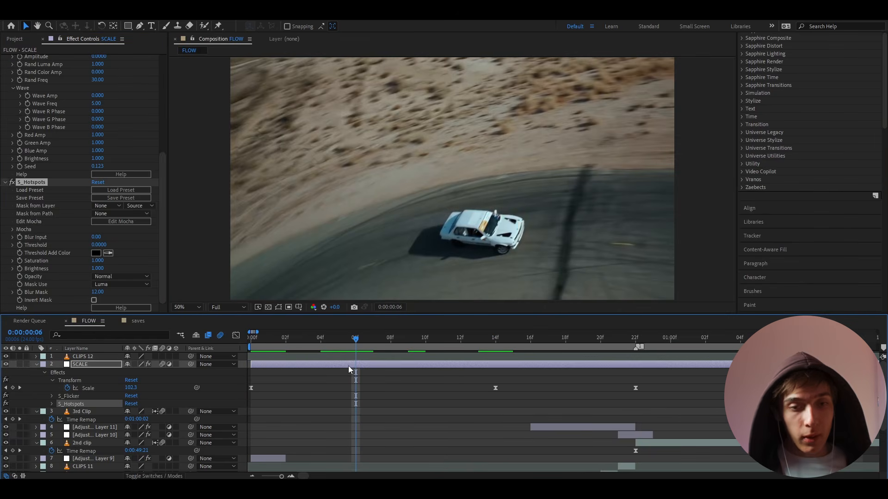
# Step: At 0:00:00:06, keyframe the S_Hotspots Threshold and the S_Flicker Amplitude at 0 on the SCALE layer
pyautogui.click(349, 366)
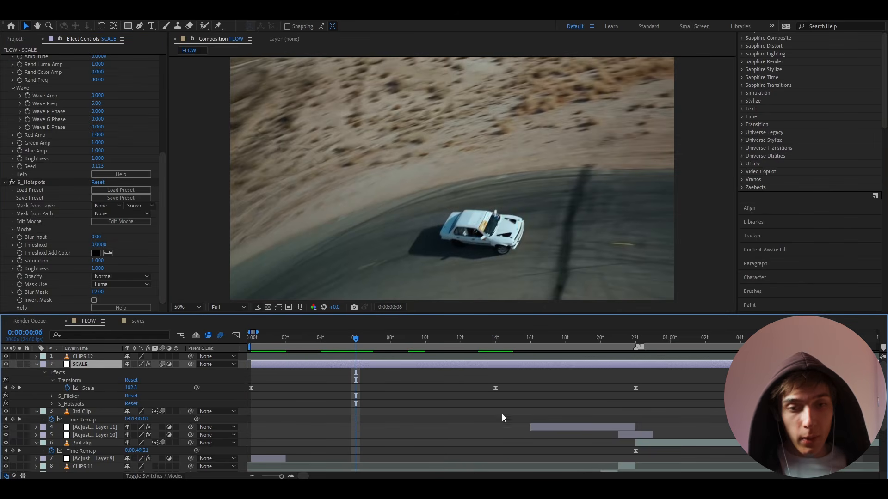
pyautogui.scroll(-2, 320, 424)
pyautogui.scroll(-3, 317, 421)
pyautogui.scroll(3, 313, 422)
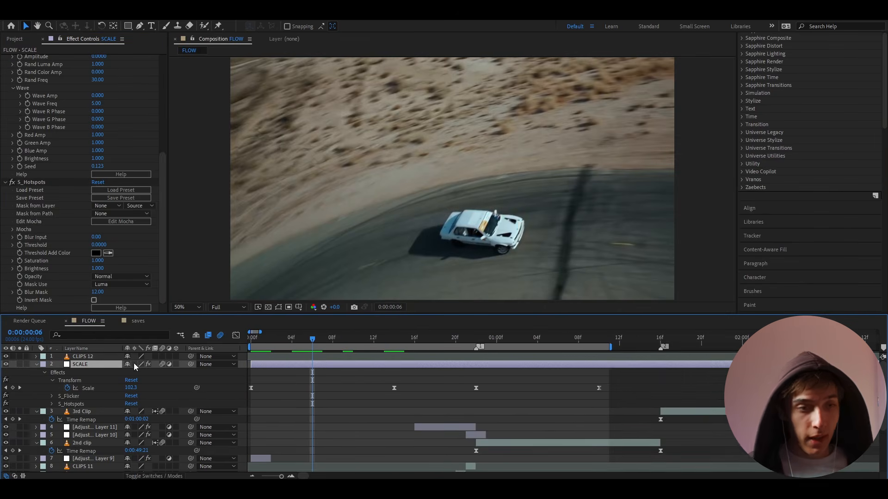
pyautogui.click(20, 245)
pyautogui.scroll(2, 22, 242)
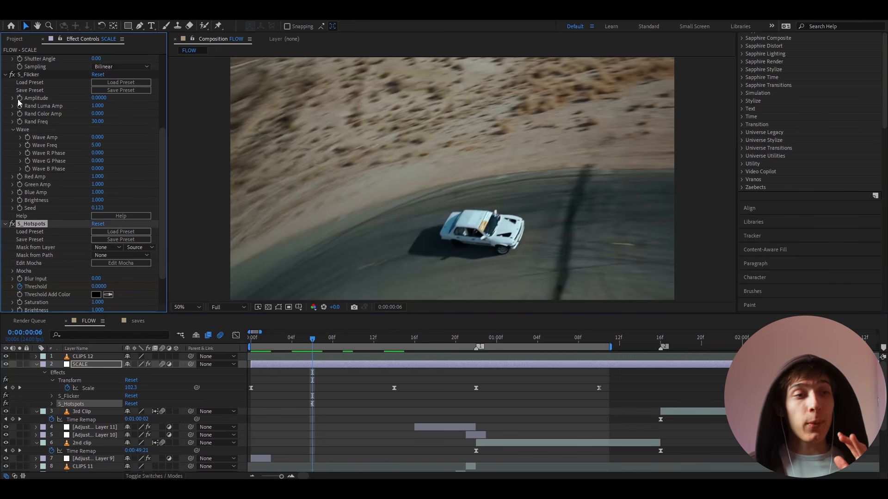
pyautogui.click(19, 99)
# Step: At 0:00:00:14, keyframe the S_Hotspots Threshold at 0.1 and the S_Flicker Amplitude at 0.09
pyautogui.moveTo(310, 350); pyautogui.dragTo(394, 342)
pyautogui.scroll(-3, 404, 380)
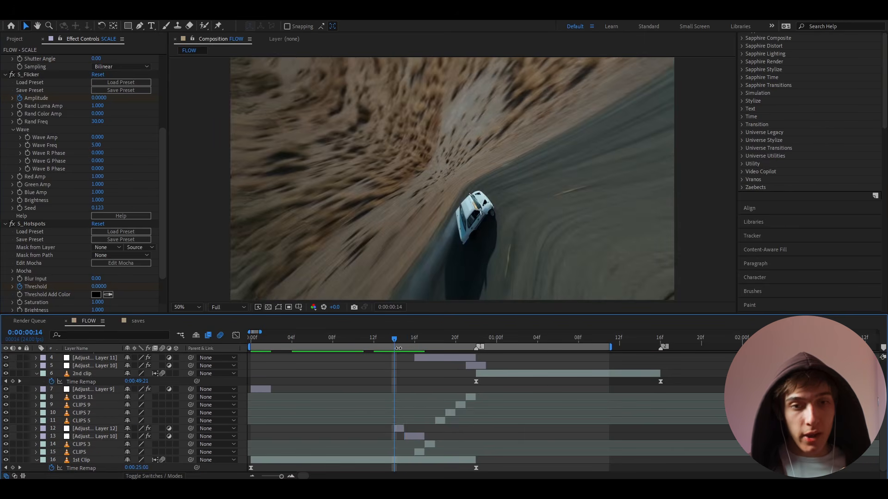
pyautogui.scroll(3, 398, 359)
pyautogui.click(398, 363)
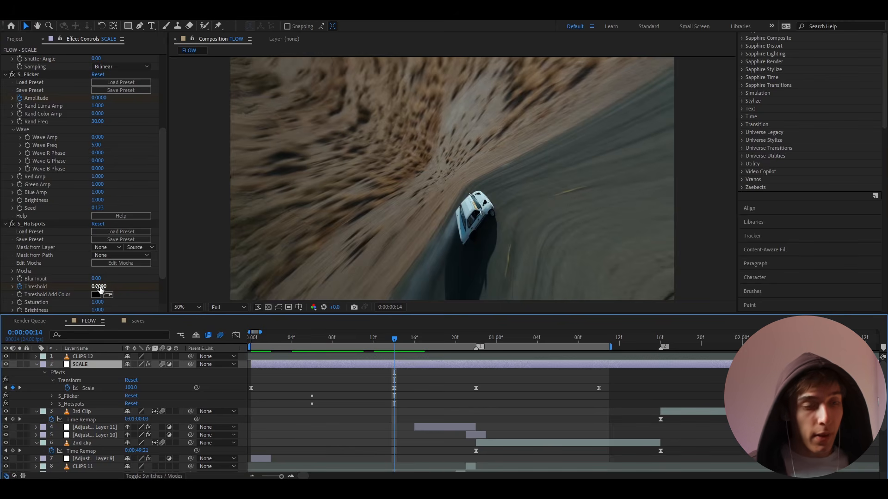
pyautogui.moveTo(101, 287); pyautogui.dragTo(105, 289)
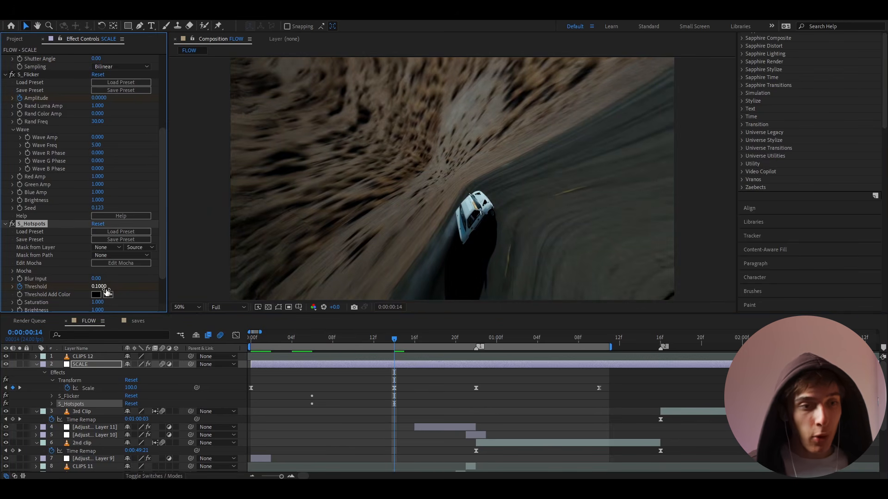
pyautogui.moveTo(99, 102); pyautogui.dragTo(103, 100)
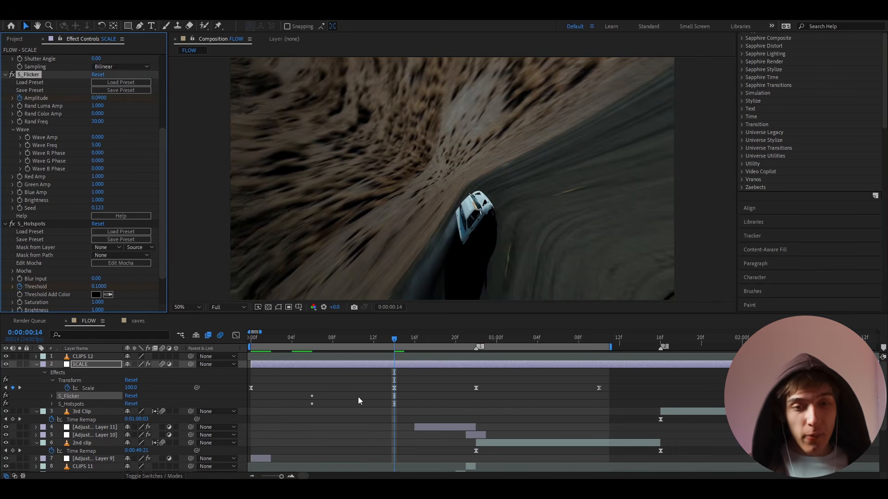
# Step: Reveal the SCALE layer's keyframes and easy-ease the Amplitude and Threshold keyframes at 0:00:00:06 and 0:00:00:14
pyautogui.press('u')
pyautogui.moveTo(398, 394); pyautogui.dragTo(304, 420)
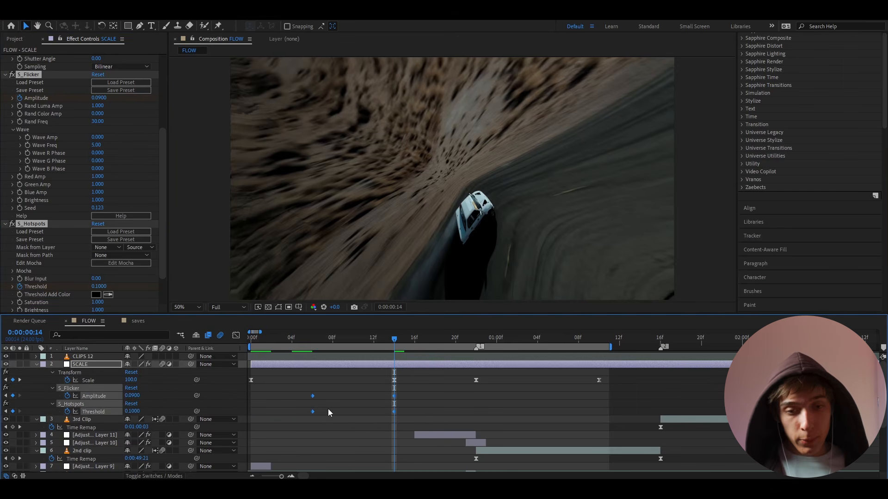
pyautogui.click(396, 401)
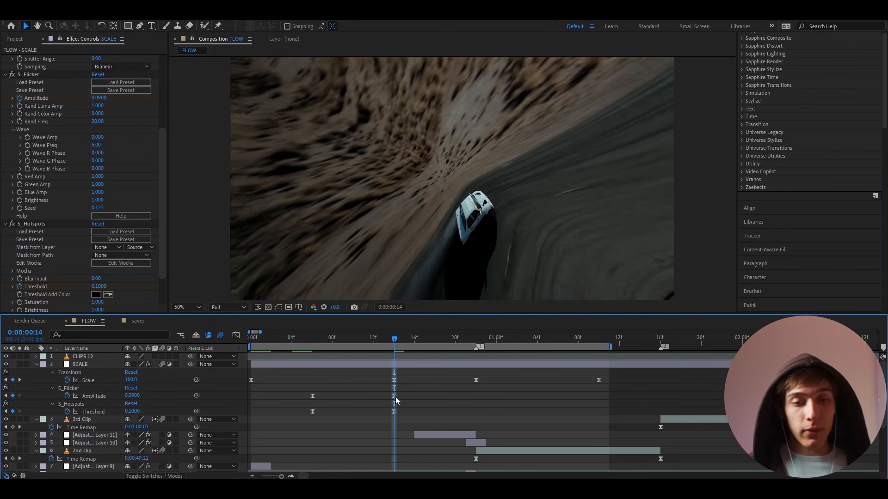
# Step: Keyframe the S_Flicker Amplitude and S_Hotspots Threshold at 0 at 0:00:00:15, and play back the edit from the start
pyautogui.click(403, 343)
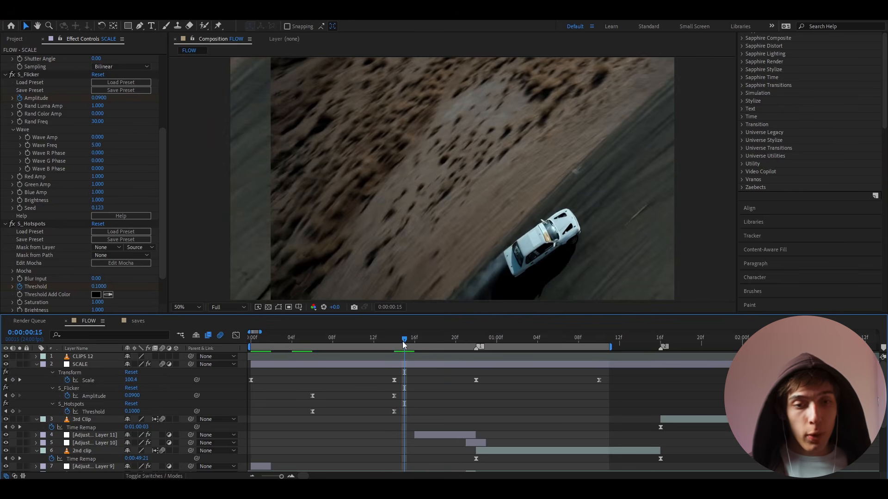
pyautogui.moveTo(133, 396); pyautogui.dragTo(116, 412)
pyautogui.click(312, 344)
pyautogui.moveTo(309, 346); pyautogui.dragTo(336, 334)
pyautogui.press('space')
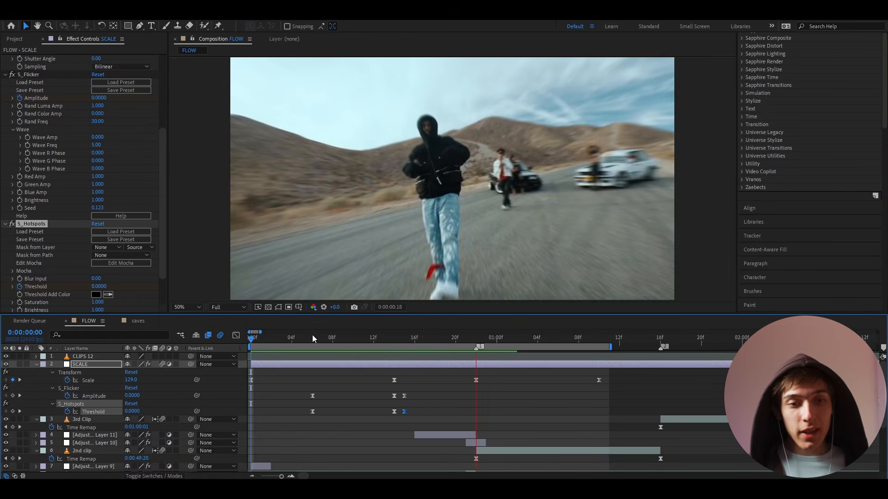
pyautogui.moveTo(309, 342); pyautogui.dragTo(265, 351)
pyautogui.press('space')
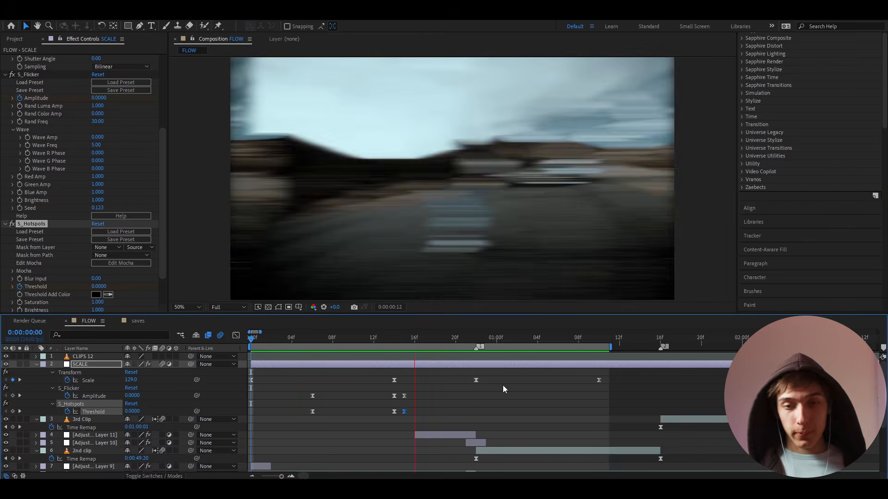
# Step: Add a new adjustment layer directly above Adjustment Layer 11, starting at 0:00:00:22
pyautogui.moveTo(403, 347); pyautogui.dragTo(476, 348)
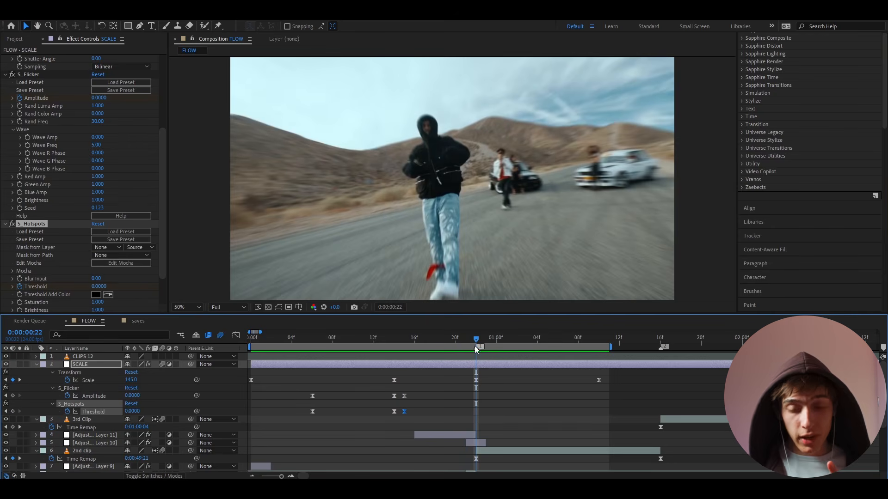
pyautogui.click(472, 436)
pyautogui.hotkey('ctrl', 'alt', 'y')
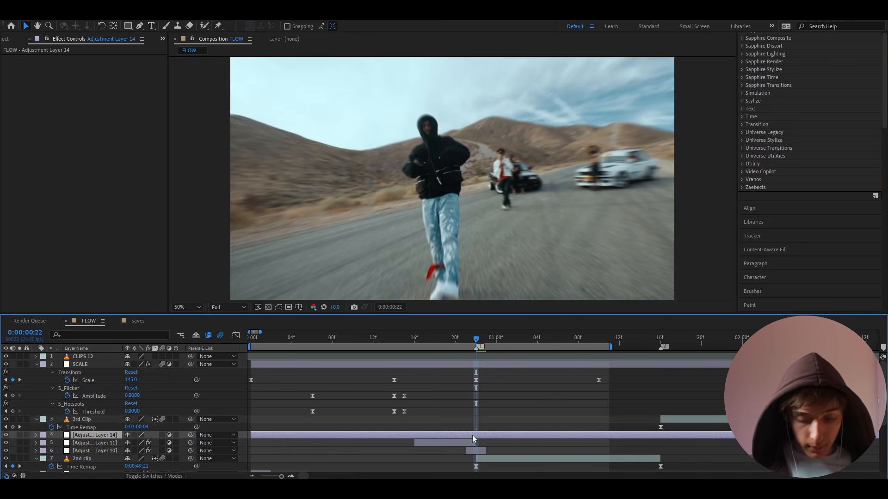
# Step: Apply the Extreme Ripple preset from the Impact Presets folder to the new adjustment layer
pyautogui.hotkey('ctrl', '5')
pyautogui.click(742, 102)
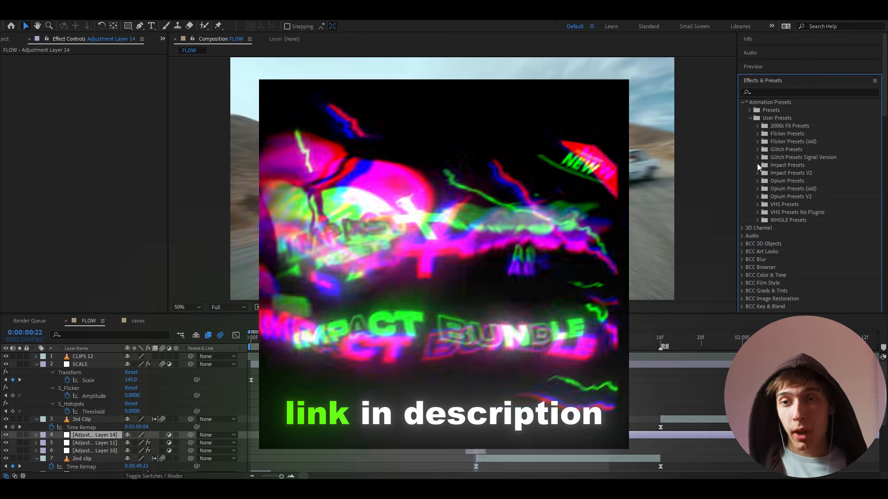
pyautogui.click(757, 165)
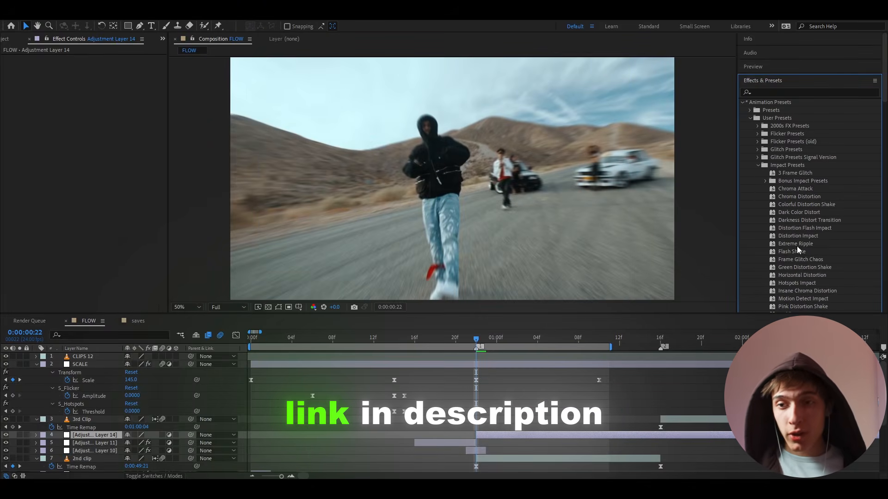
pyautogui.click(795, 244)
pyautogui.moveTo(480, 433); pyautogui.dragTo(482, 434)
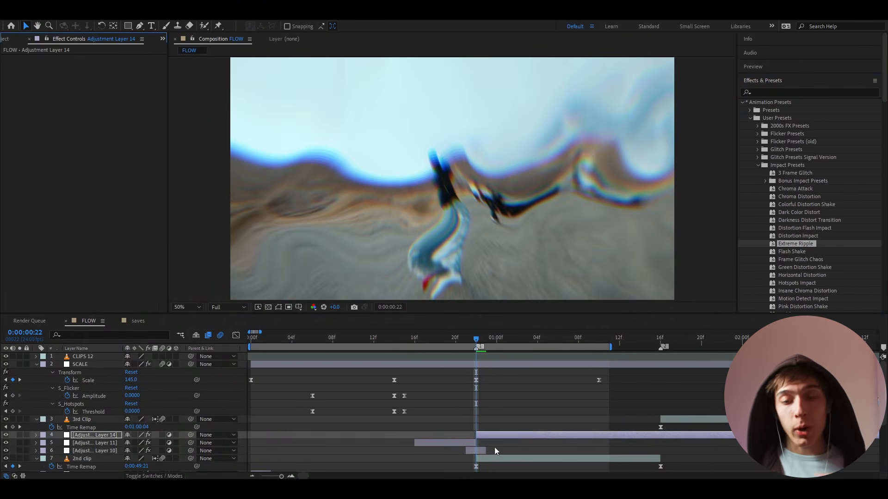
# Step: Preview the ripple effect around the start of the 2nd clip
pyautogui.click(488, 459)
pyautogui.scroll(-1, 485, 430)
pyautogui.moveTo(477, 343); pyautogui.dragTo(462, 344)
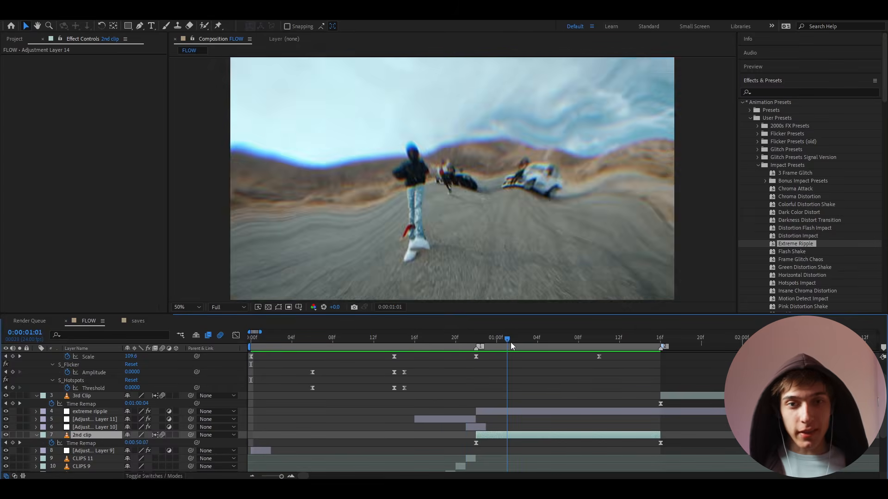
pyautogui.moveTo(520, 343); pyautogui.dragTo(394, 345)
pyautogui.press('space')
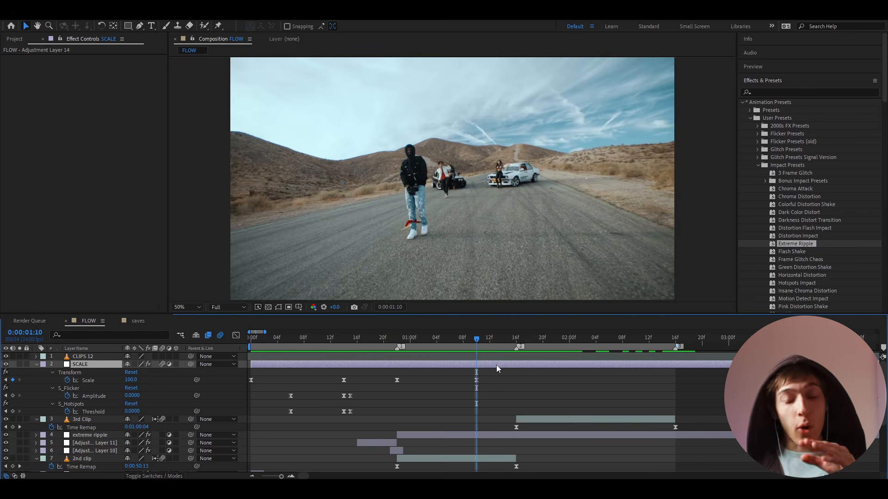
# Step: Add an adjustment layer above the 3rd Clip, starting at 0:00:01:10, and apply the Warp effect to it
pyautogui.click(544, 420)
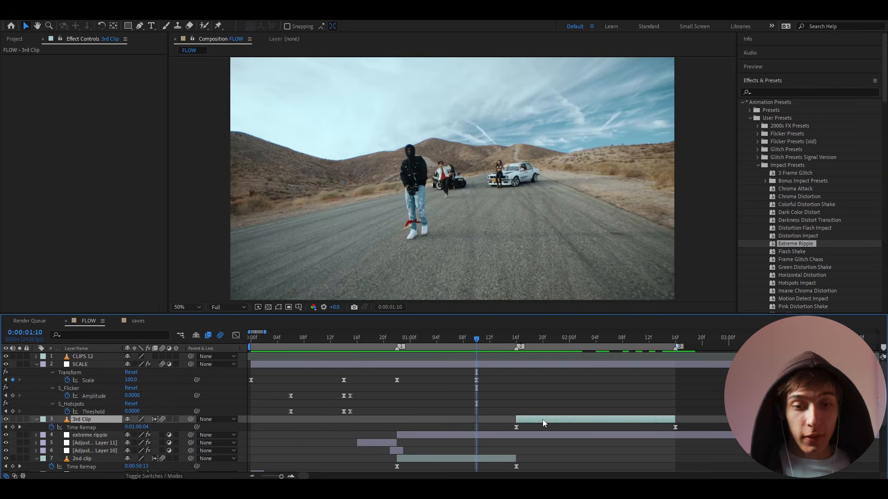
pyautogui.hotkey('ctrl', 'alt', 'y')
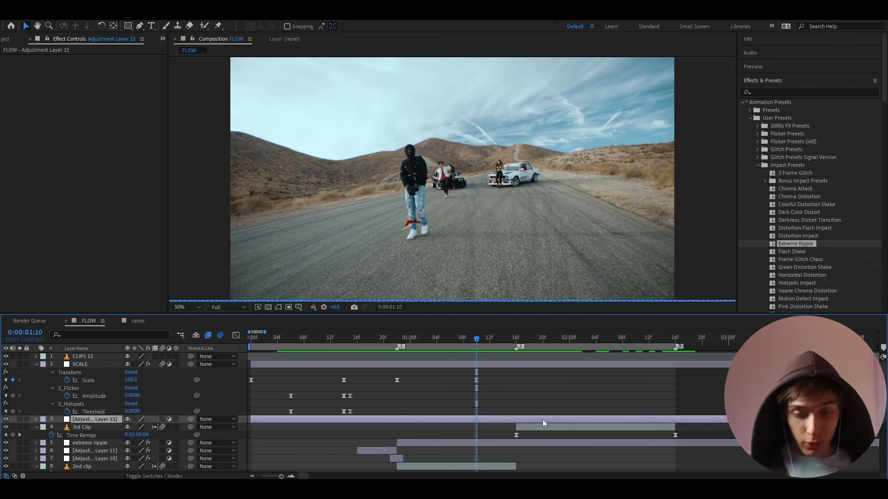
pyautogui.hotkey('ctrl', 'space')
pyautogui.write('warp')
pyautogui.press('Return')
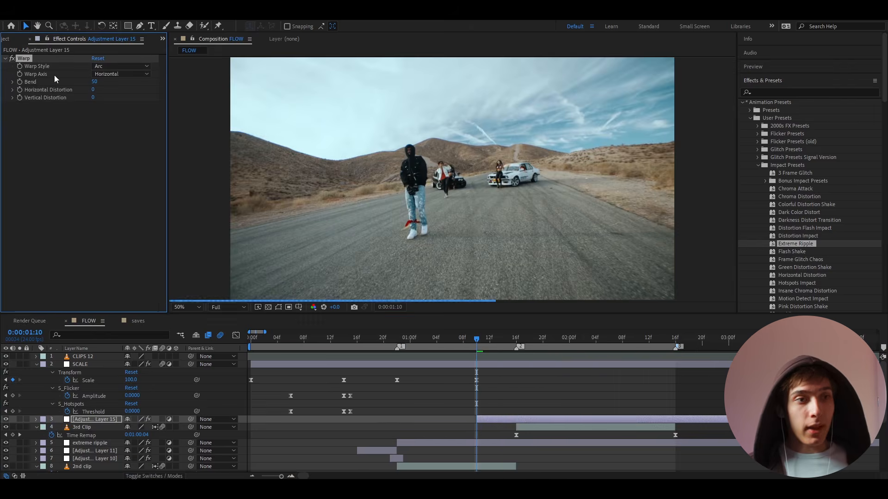
# Step: Keyframe the Warp Bend at 0 and set the Warp Style to FishEye
pyautogui.click(94, 82)
pyautogui.write('0')
pyautogui.press('Return')
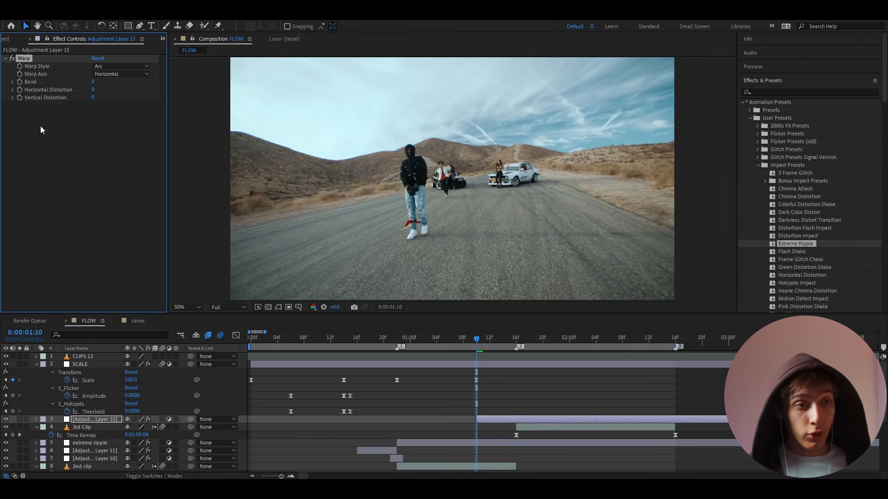
pyautogui.click(99, 67)
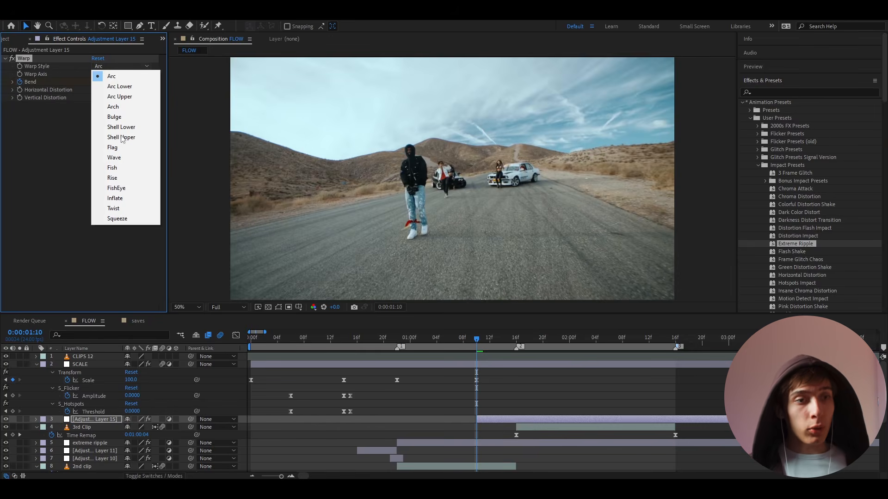
pyautogui.click(121, 190)
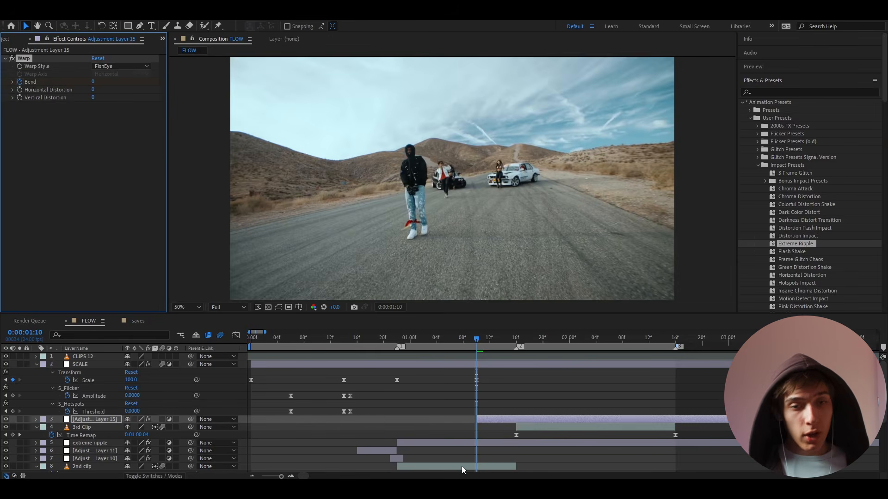
# Step: Shift the Warp adjustment layer to start at 0:00:01:08 and reveal its Bend keyframe
pyautogui.scroll(2, 511, 343)
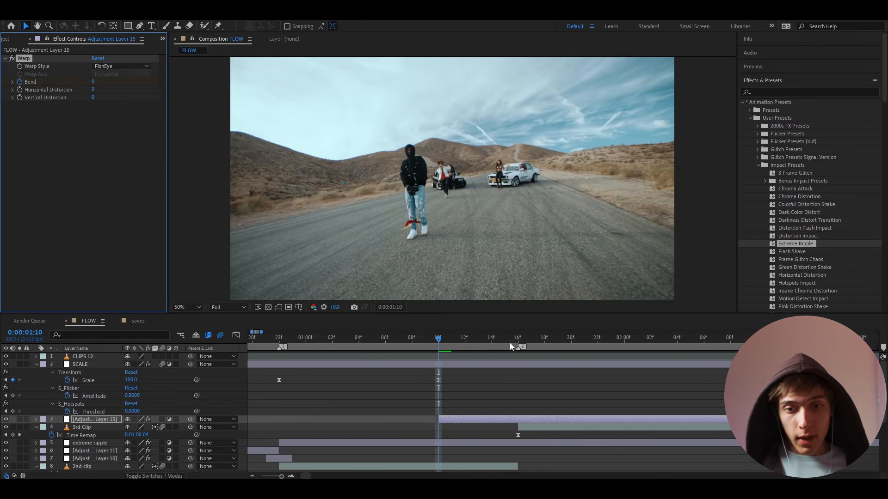
pyautogui.click(482, 341)
pyautogui.moveTo(476, 420); pyautogui.dragTo(453, 418)
pyautogui.press('u')
pyautogui.scroll(-1, 496, 393)
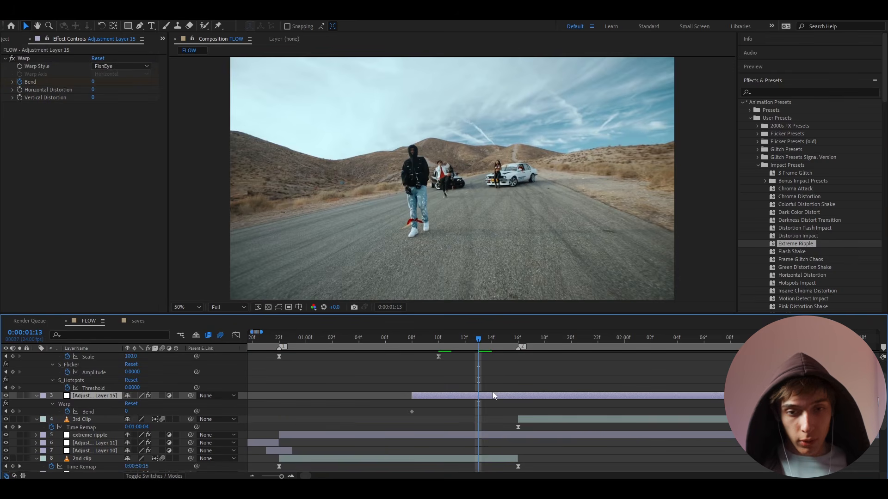
# Step: Keyframe the Warp Bend at 25 at 0:00:01:12 and enable motion blur on the adjustment layer
pyautogui.moveTo(476, 341)
pyautogui.mouseDown()
pyautogui.moveTo(452, 342)
pyautogui.moveTo(460, 343)
pyautogui.mouseUp()
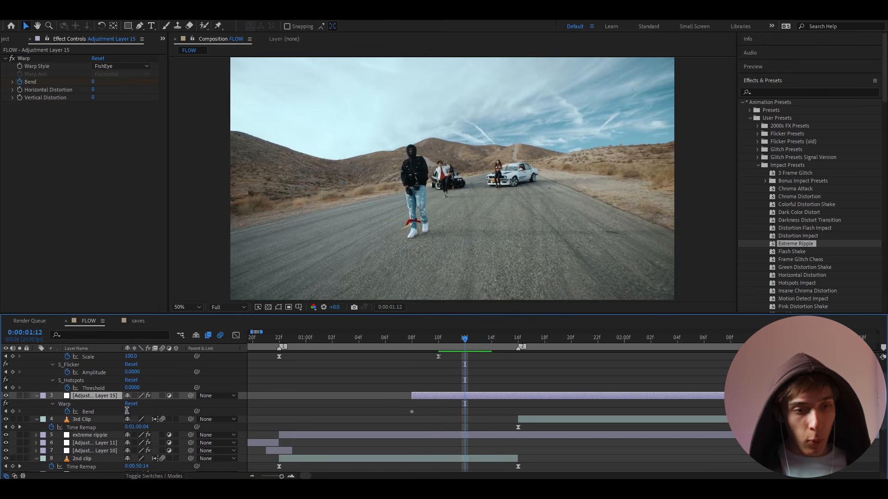
pyautogui.click(127, 412)
pyautogui.press('Return')
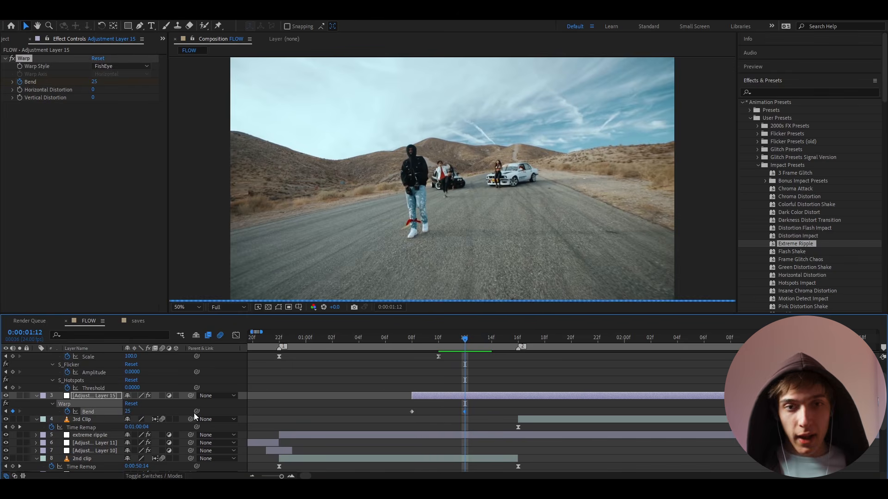
pyautogui.click(162, 396)
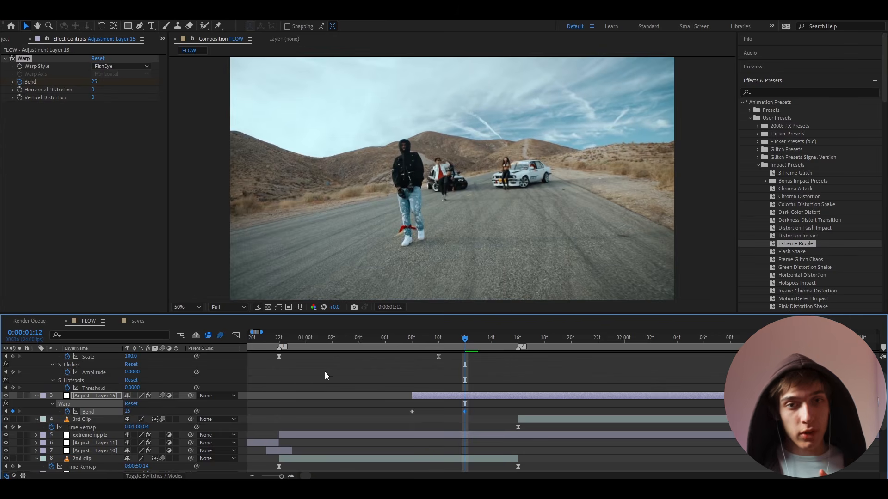
# Step: Keyframe the Warp Bend at -100 at 0:00:01:16, where the 3rd Clip begins
pyautogui.moveTo(460, 340); pyautogui.dragTo(517, 342)
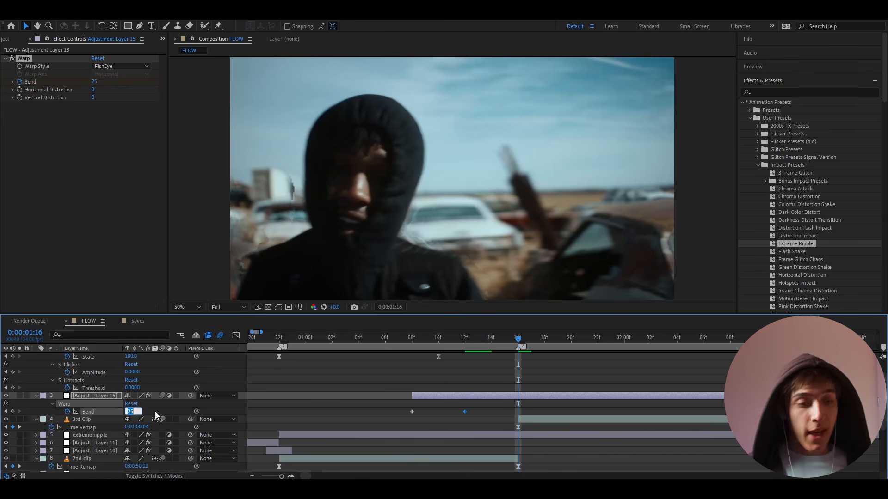
pyautogui.write('-100')
pyautogui.press('Return')
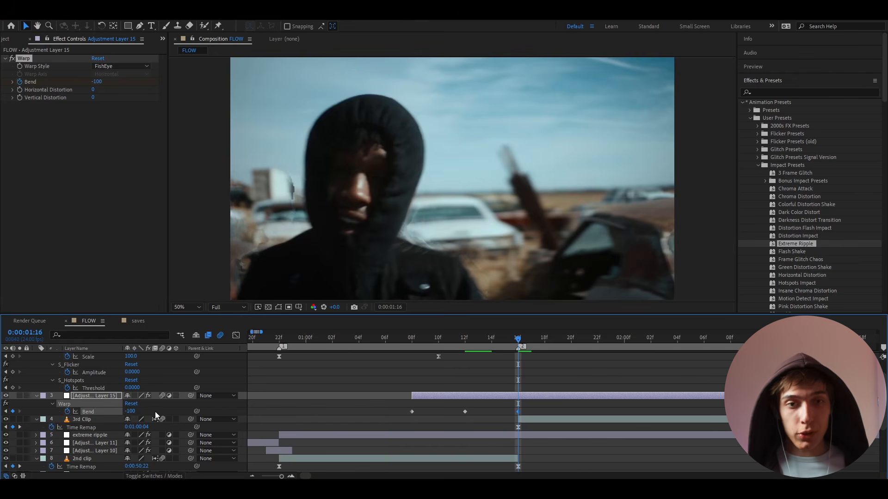
# Step: Keyframe the Warp Bend at 0 at 0:00:02:04 and easy-ease all the Bend keyframes
pyautogui.keyDown('alt'); pyautogui.scroll(-2, 407, 393); pyautogui.keyUp('alt')
pyautogui.moveTo(465, 342); pyautogui.dragTo(542, 339)
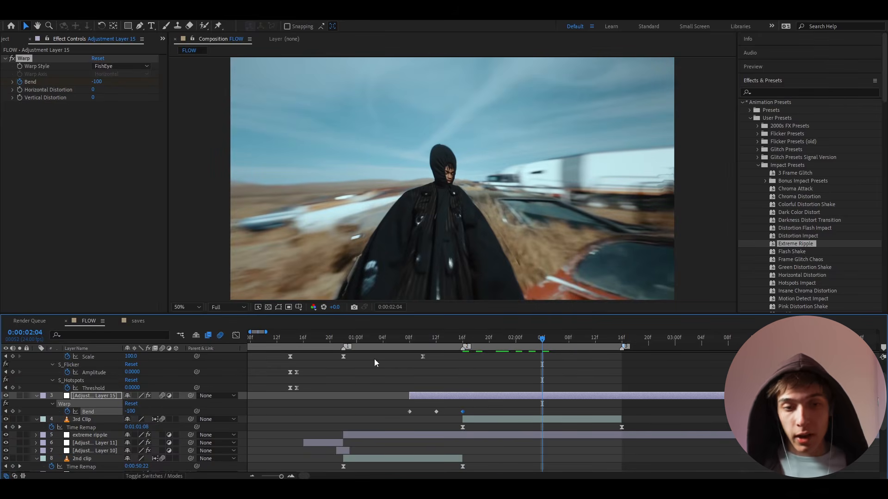
pyautogui.click(134, 411)
pyautogui.write('0')
pyautogui.press('Return')
pyautogui.moveTo(554, 408); pyautogui.dragTo(393, 422)
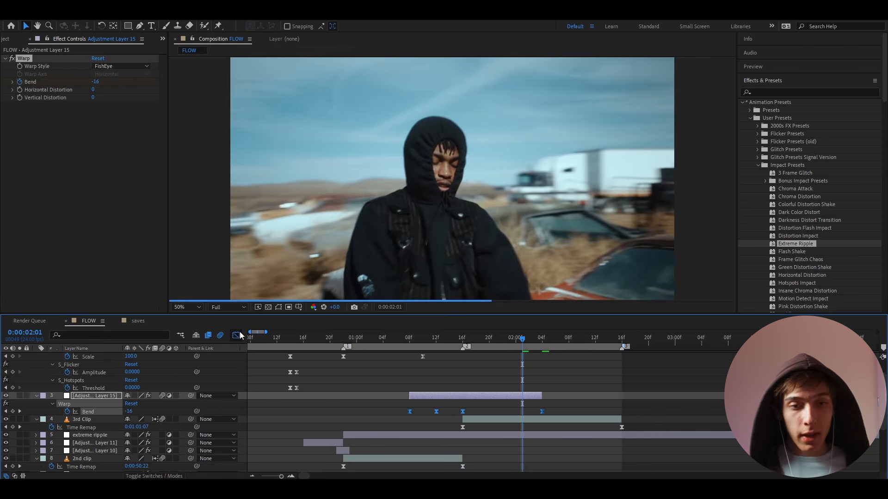
# Step: In the Graph Editor, reshape the Bend curve to rise quickly from the first keyframe and spike sharply at the -100 keyframe
pyautogui.click(236, 335)
pyautogui.click(463, 451)
pyautogui.moveTo(489, 451); pyautogui.dragTo(482, 381)
pyautogui.click(410, 379)
pyautogui.scroll(2, 411, 379)
pyautogui.moveTo(422, 378); pyautogui.dragTo(420, 366)
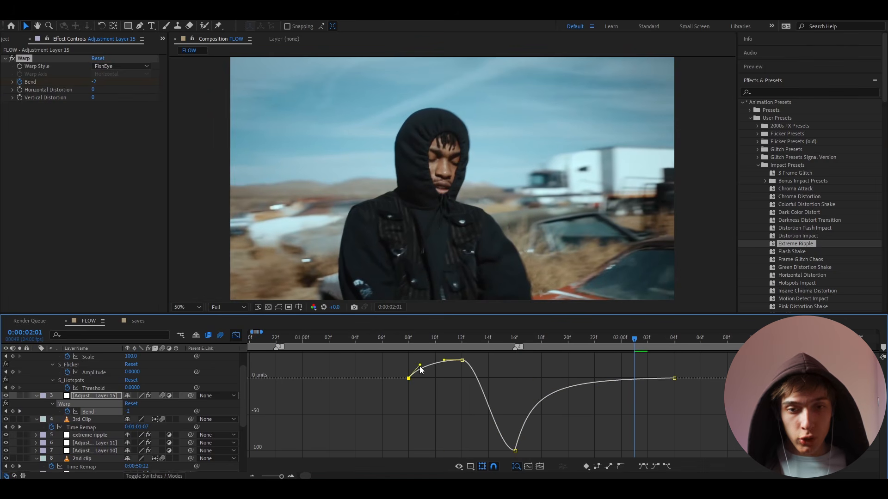
pyautogui.click(462, 360)
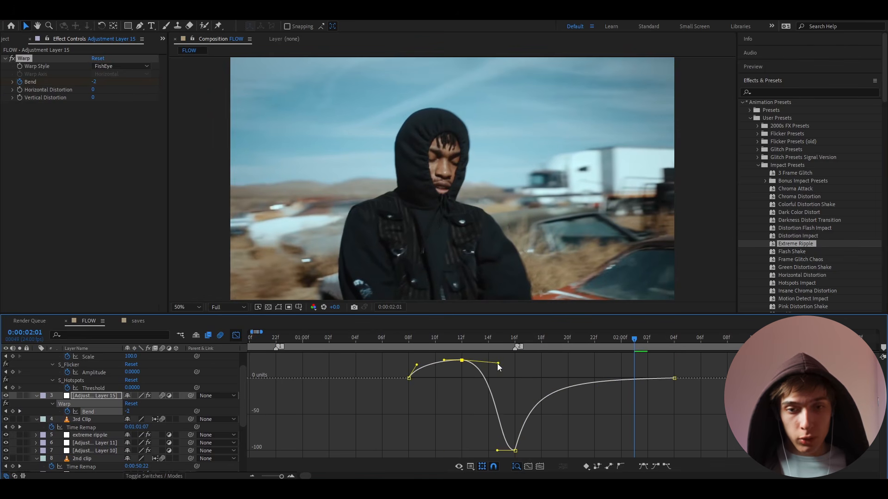
pyautogui.click(515, 450)
pyautogui.moveTo(497, 450); pyautogui.dragTo(508, 387)
# Step: Preview the warp transition and switch the timeline back from the Graph Editor to the layer view
pyautogui.click(374, 335)
pyautogui.scroll(-1, 384, 337)
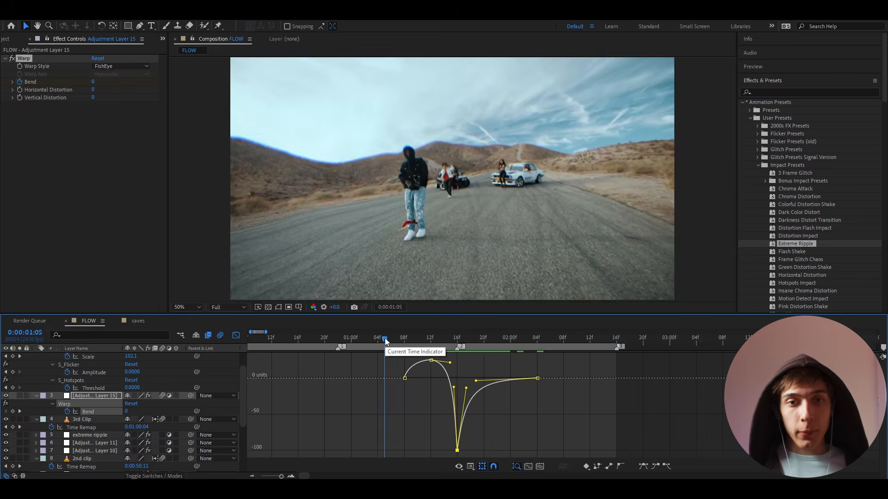
pyautogui.moveTo(391, 339)
pyautogui.mouseDown()
pyautogui.moveTo(501, 342)
pyautogui.moveTo(397, 340)
pyautogui.mouseUp()
pyautogui.click(237, 336)
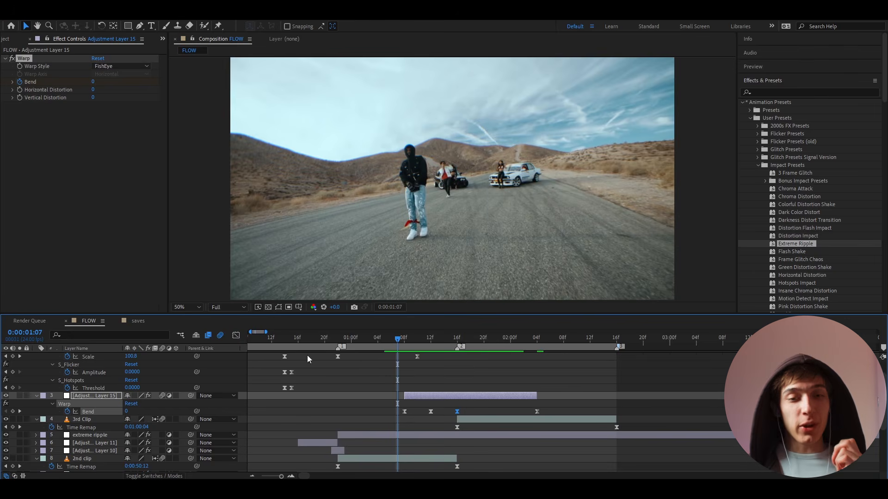
# Step: Place the CLIPS 12 layer between Adjustment Layer 15 and the 3rd Clip, and trim it to start at 0:00:01:10
pyautogui.scroll(1, 428, 403)
pyautogui.click(406, 340)
pyautogui.moveTo(409, 340); pyautogui.dragTo(418, 339)
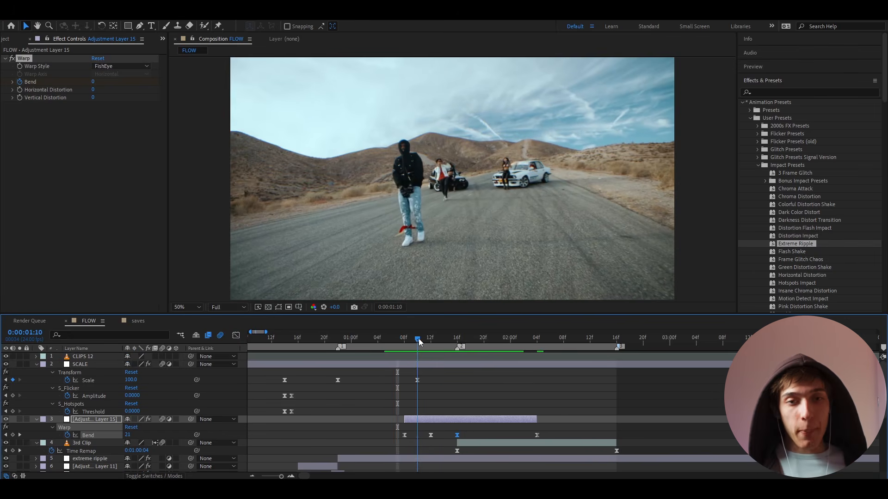
pyautogui.scroll(-1, 458, 419)
pyautogui.scroll(-3, 481, 415)
pyautogui.scroll(1, 484, 409)
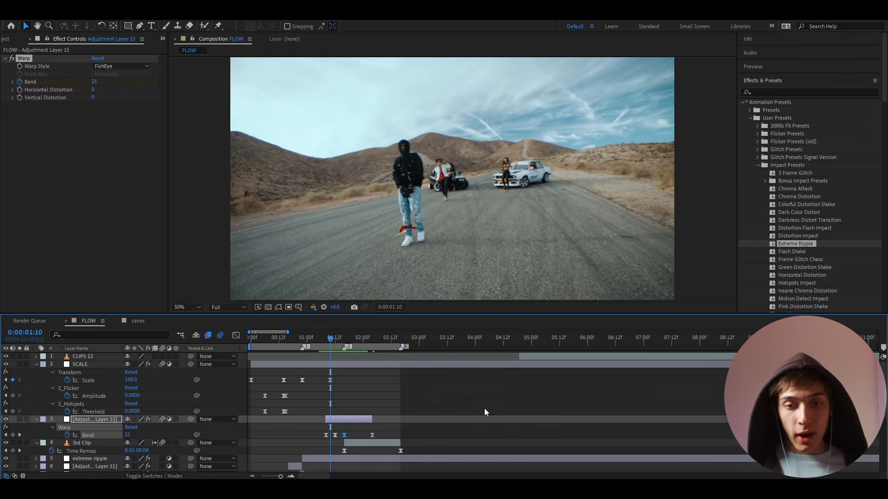
pyautogui.moveTo(542, 359); pyautogui.dragTo(302, 358)
pyautogui.moveTo(111, 356); pyautogui.dragTo(110, 435)
pyautogui.scroll(3, 295, 436)
pyautogui.moveTo(282, 436); pyautogui.dragTo(435, 432)
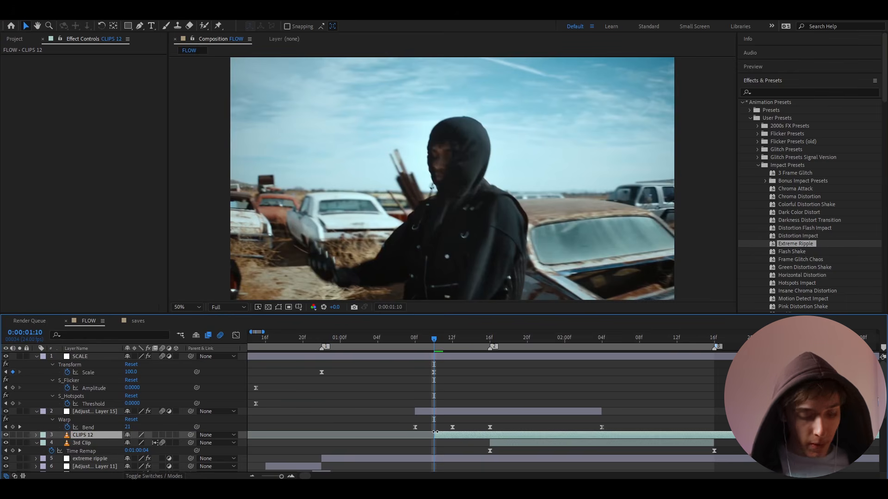
# Step: Enable time remapping on CLIPS 12 and keyframe it at 0:00:01:10, to 0:01:06:15 at 0:00:01:11, and to 0:01:19:11 at 0:00:01:12
pyautogui.hotkey('ctrl', 'alt', 't')
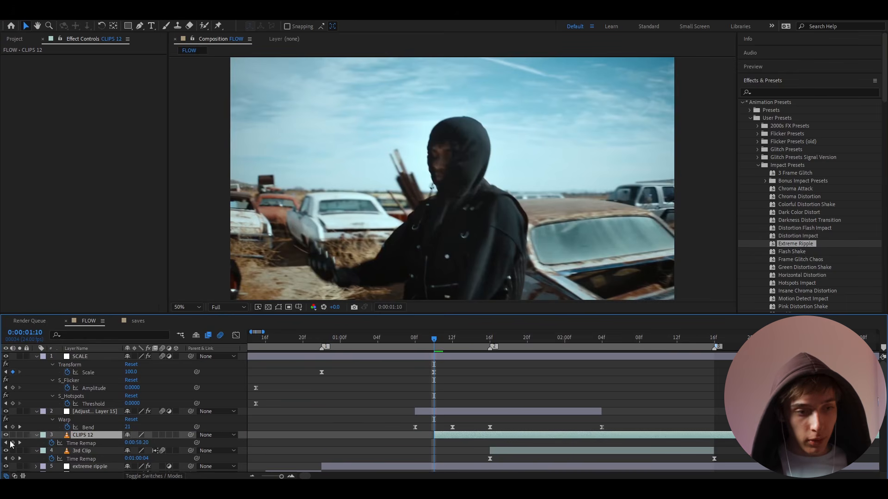
pyautogui.click(12, 443)
pyautogui.scroll(2, 389, 429)
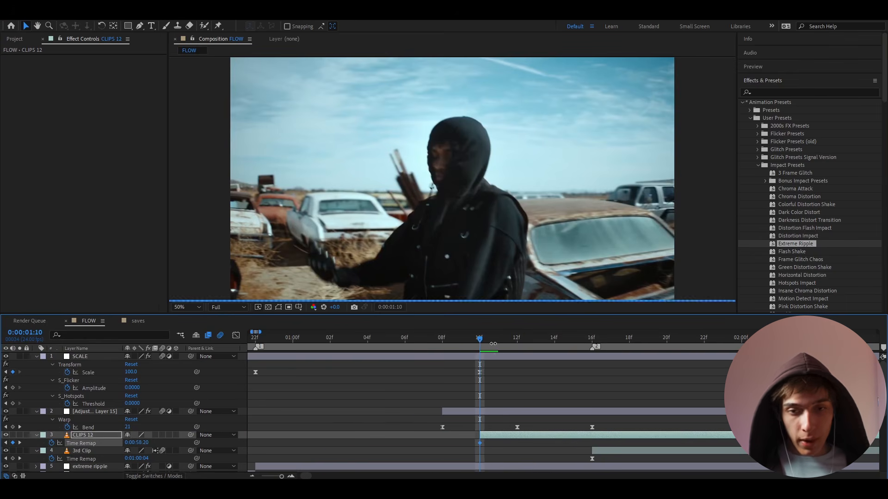
pyautogui.press('pagedown')
pyautogui.moveTo(135, 442); pyautogui.dragTo(219, 442)
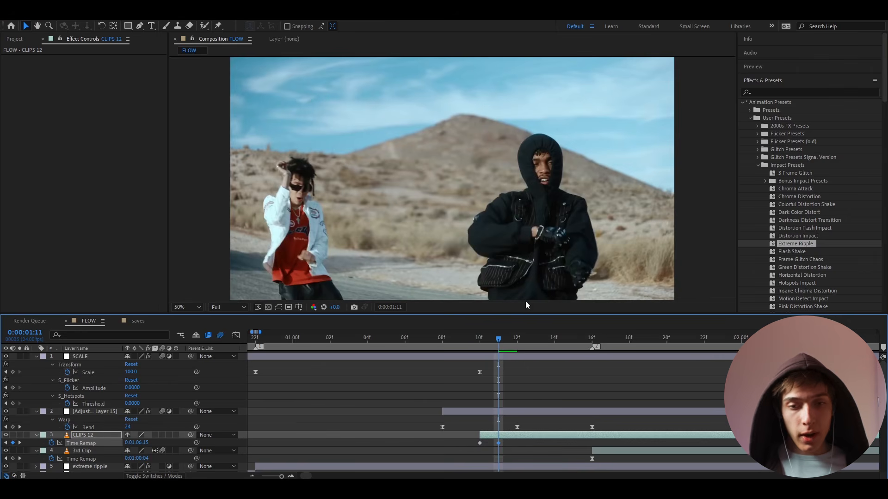
pyautogui.click(510, 340)
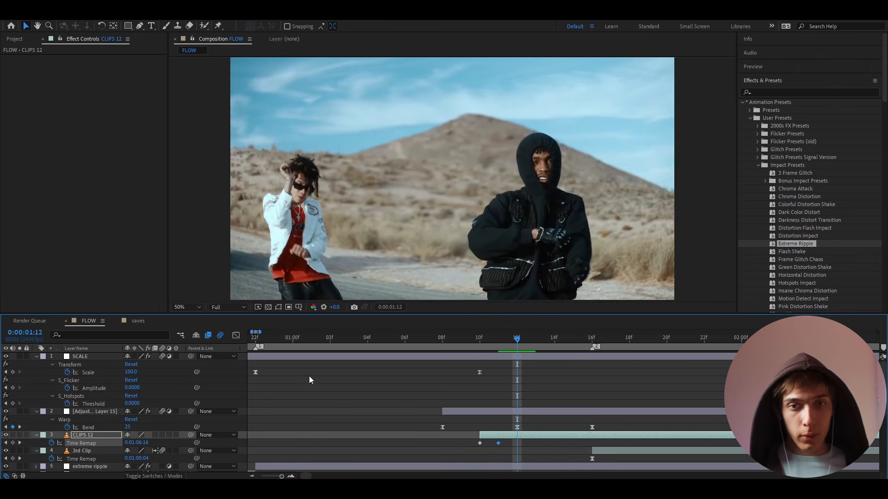
pyautogui.moveTo(147, 444); pyautogui.dragTo(298, 446)
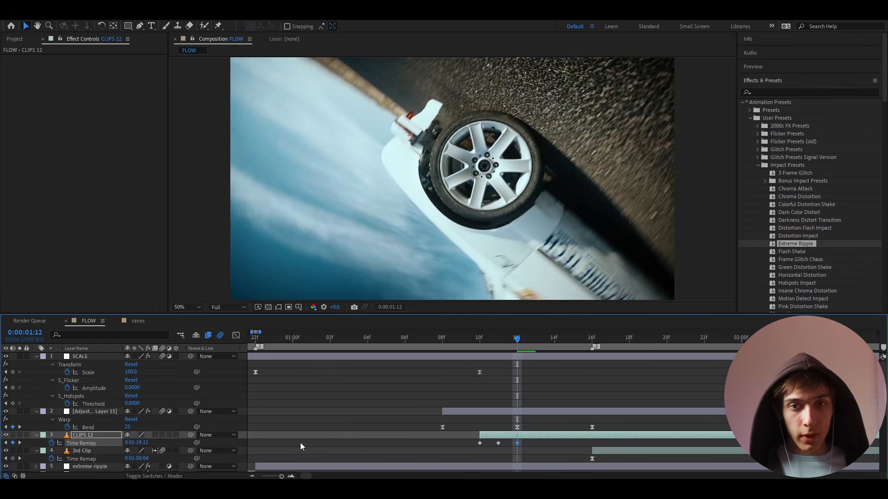
# Step: Trim CLIPS 12 to three frames and slide it to start at 0:00:01:13 and end where the 3rd Clip begins
pyautogui.click(533, 340)
pyautogui.hotkey('alt', ']')
pyautogui.moveTo(504, 435); pyautogui.dragTo(564, 440)
pyautogui.click(548, 340)
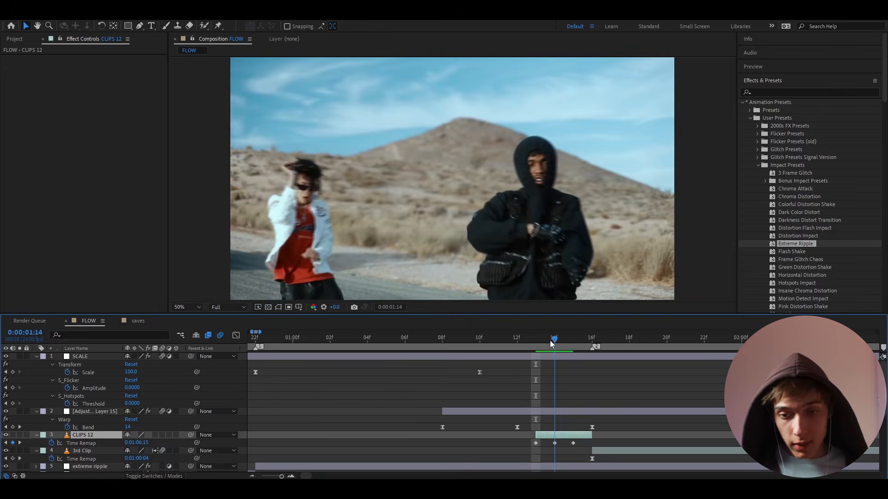
# Step: Split off the last frame of CLIPS 12 at 0:00:01:15 and move it to 0:00:01:16, over the start of the 3rd Clip
pyautogui.click(568, 340)
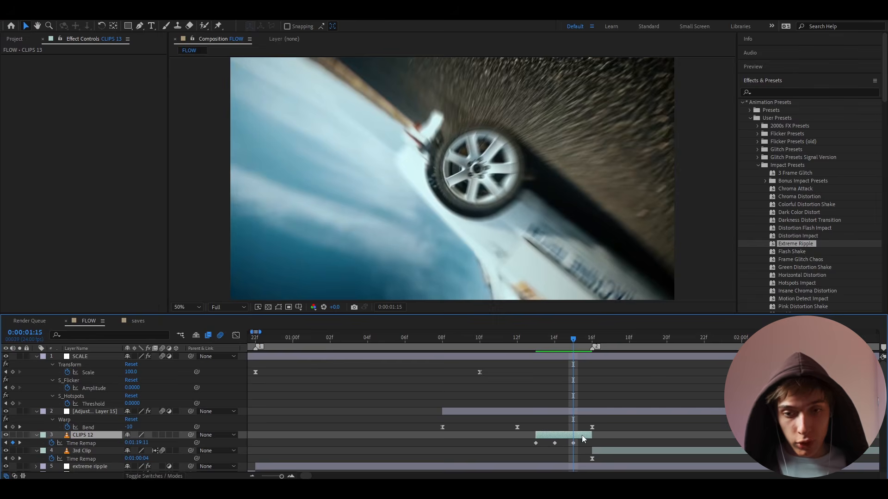
pyautogui.hotkey('ctrl', 'shift', 'd')
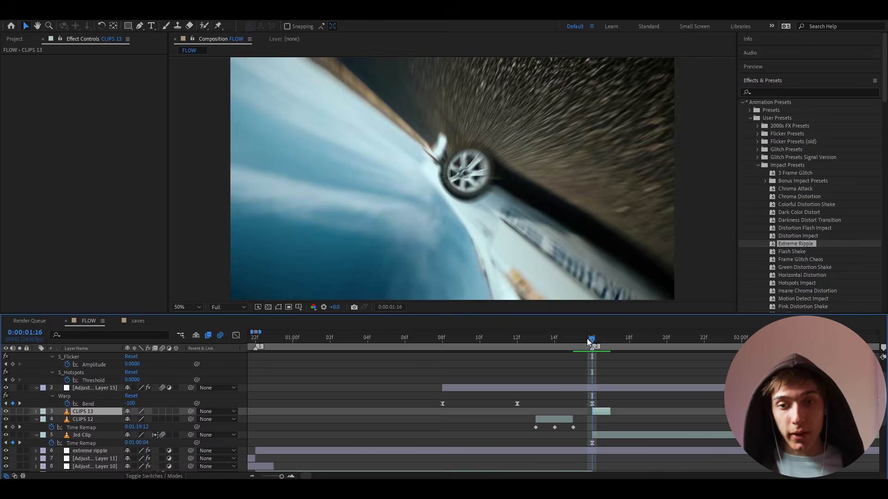
pyautogui.click(572, 341)
pyautogui.click(560, 342)
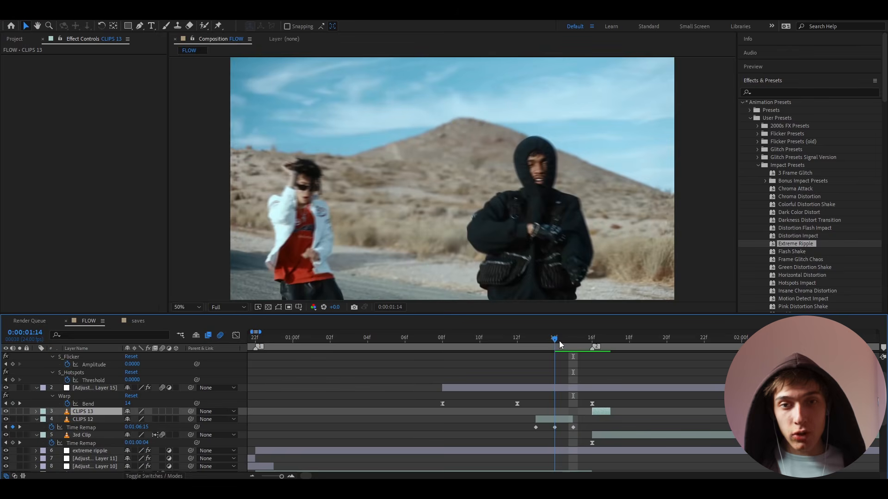
pyautogui.click(537, 342)
pyautogui.click(507, 339)
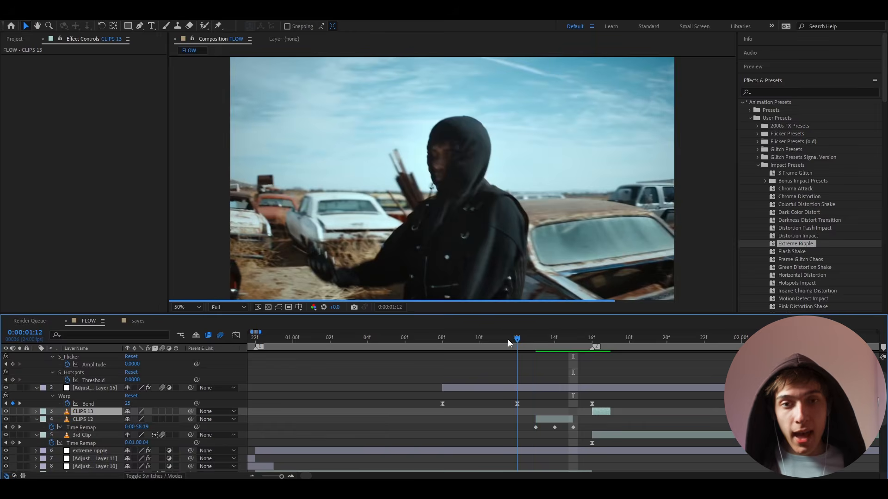
pyautogui.click(480, 341)
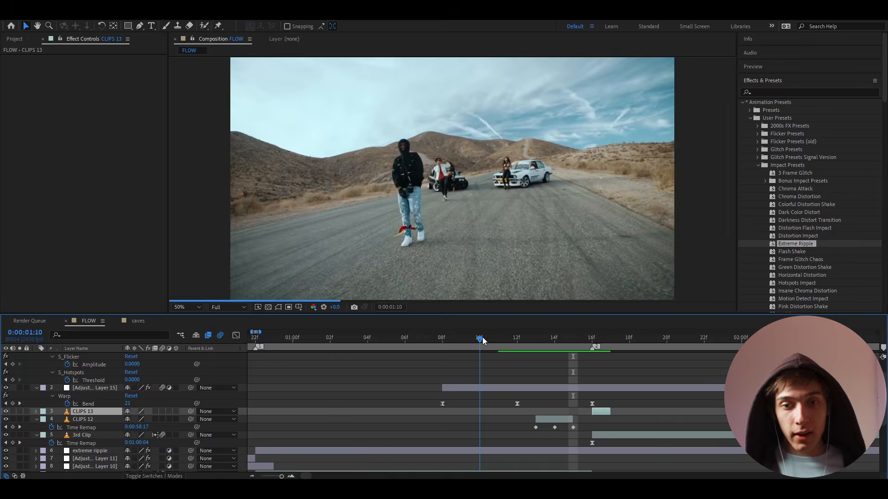
# Step: Apply S_Hotspots to CLIPS 12 with its threshold set to 0.28
pyautogui.click(610, 340)
pyautogui.moveTo(610, 340); pyautogui.dragTo(536, 340)
pyautogui.click(539, 418)
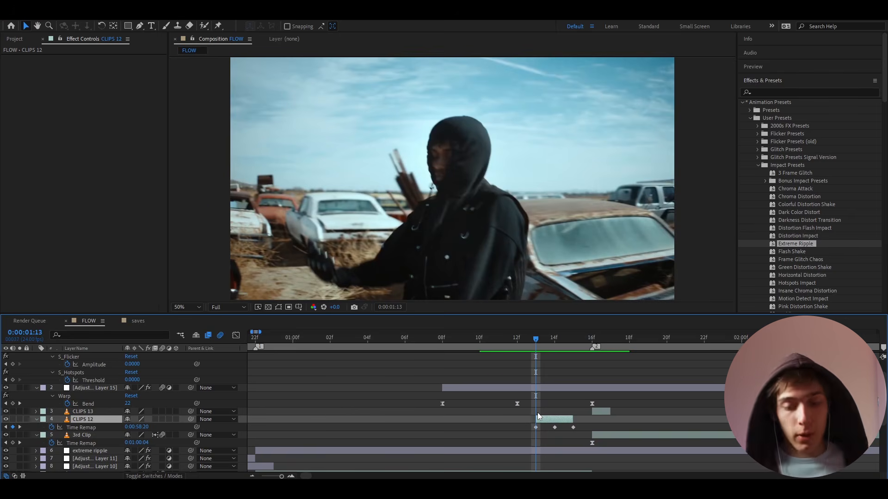
pyautogui.hotkey('ctrl', 'space')
pyautogui.write('s_hot')
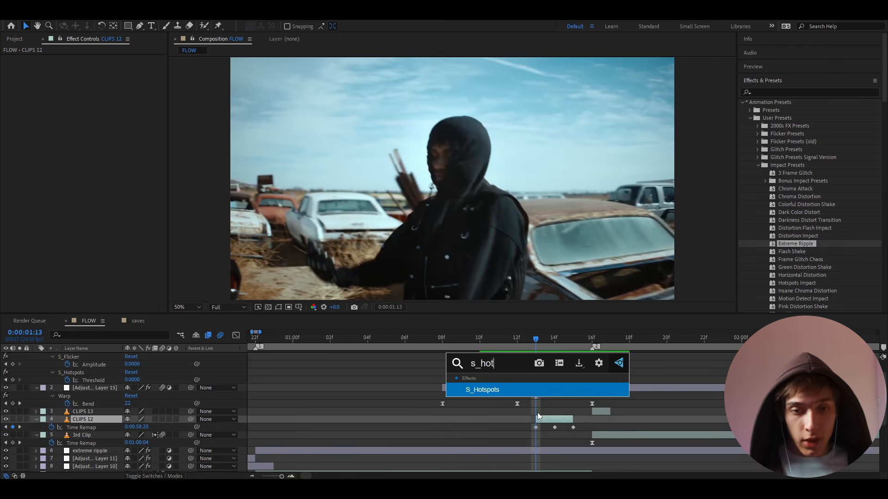
pyautogui.click(482, 391)
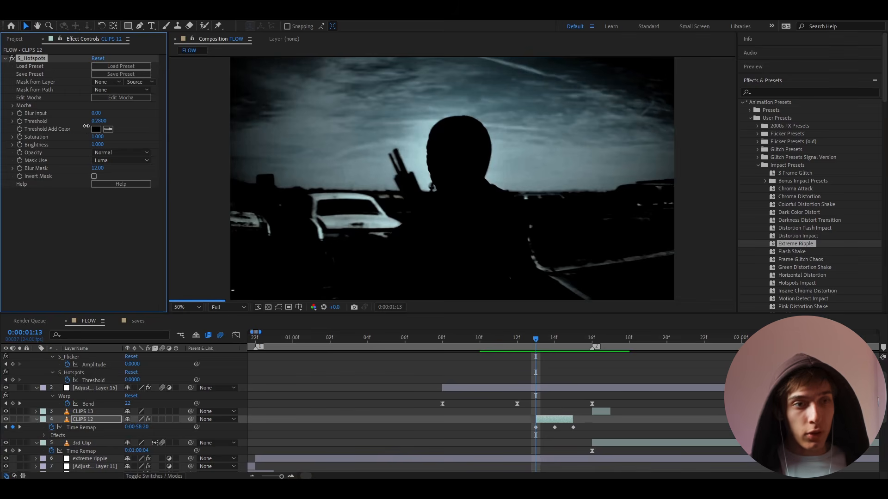
pyautogui.hotkey('ctrl', 'z')
# Step: Add Deep Glow 2 to CLIPS 12 with a radius of 1000 and an exposure of 0.15
pyautogui.hotkey('ctrl', 'space')
pyautogui.write('dee')
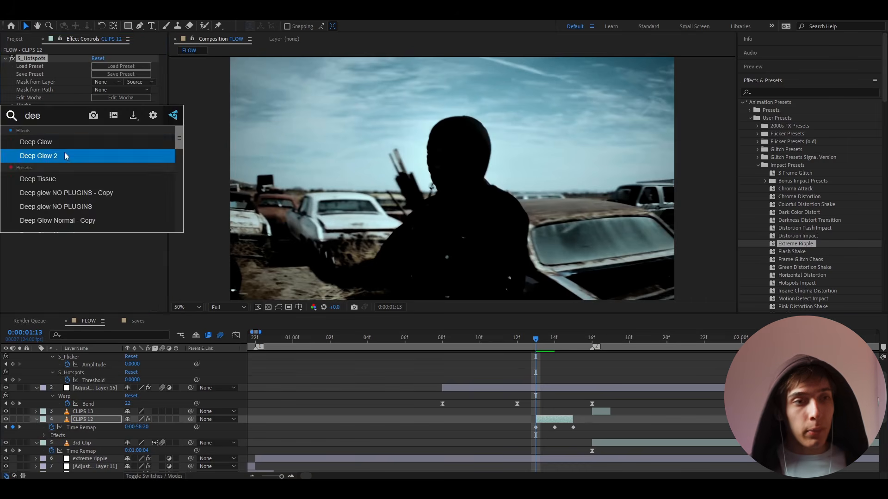
pyautogui.click(65, 155)
pyautogui.click(98, 105)
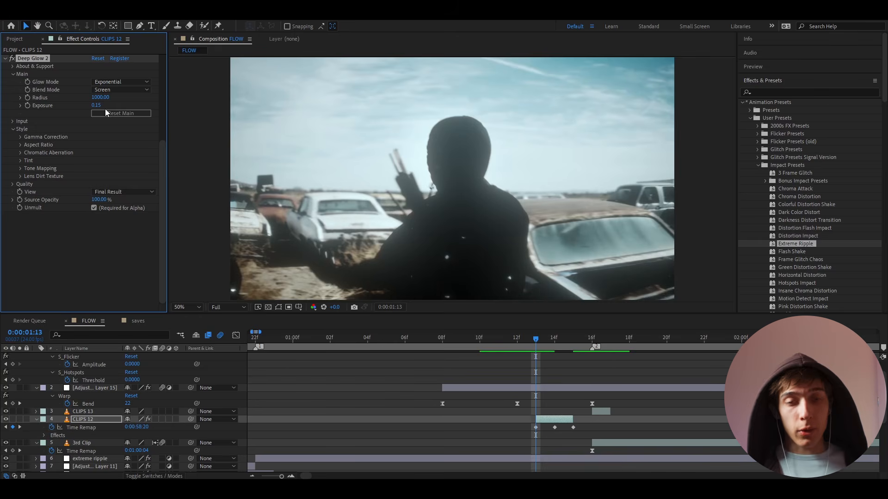
# Step: Add Minimax to CLIPS 12 with radius 110 and direction Just Horizontal, and place it above the other effects
pyautogui.hotkey('ctrl', 'space')
pyautogui.write('mini')
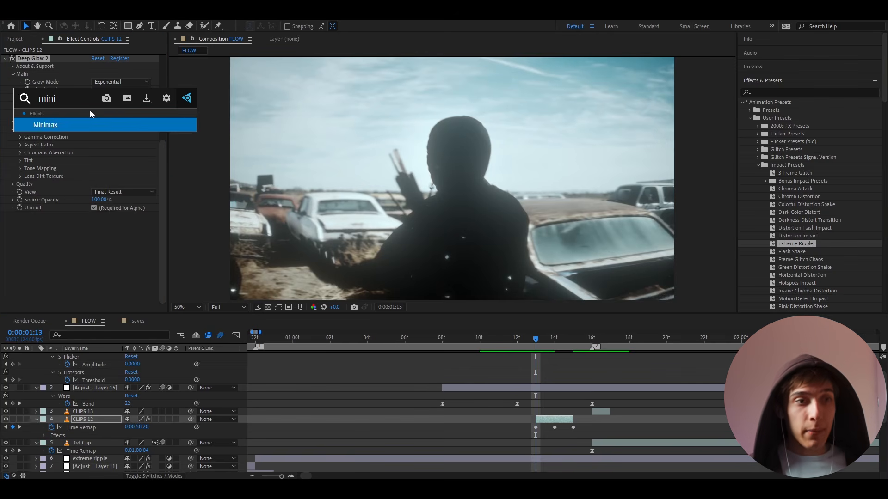
pyautogui.click(54, 124)
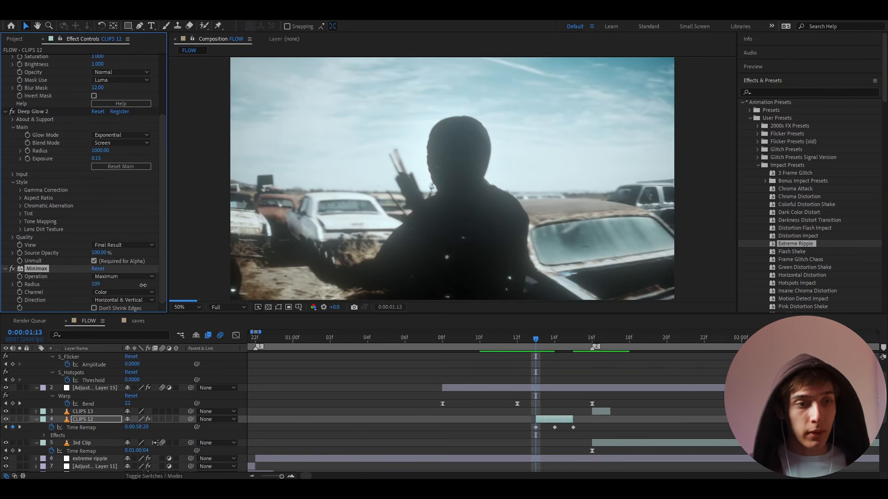
pyautogui.click(118, 300)
pyautogui.click(118, 321)
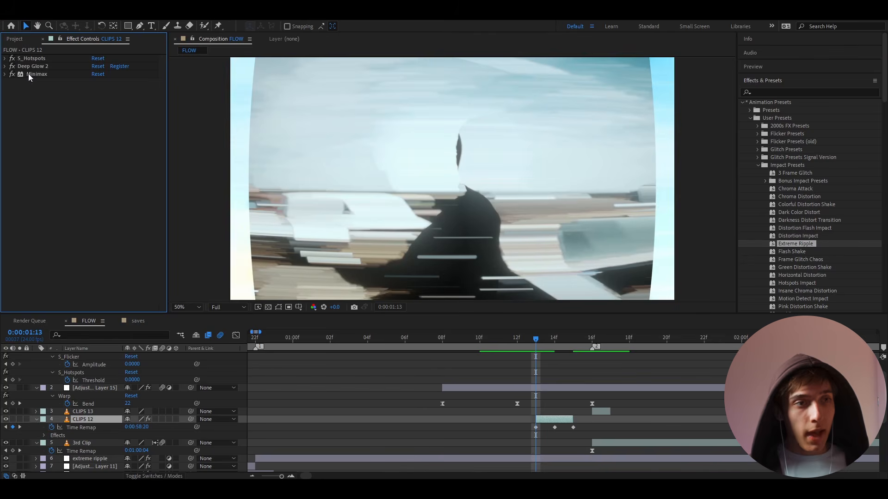
pyautogui.moveTo(29, 77); pyautogui.dragTo(38, 60)
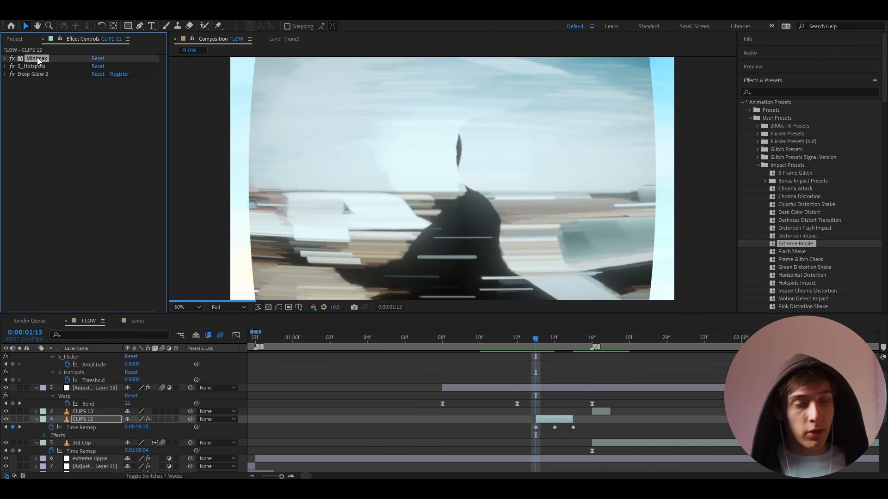
# Step: Copy the Minimax, S_Hotspots and Deep Glow 2 effects from CLIPS 12 onto CLIPS 13 and preview the transition
pyautogui.hotkey('ctrl', 'a')
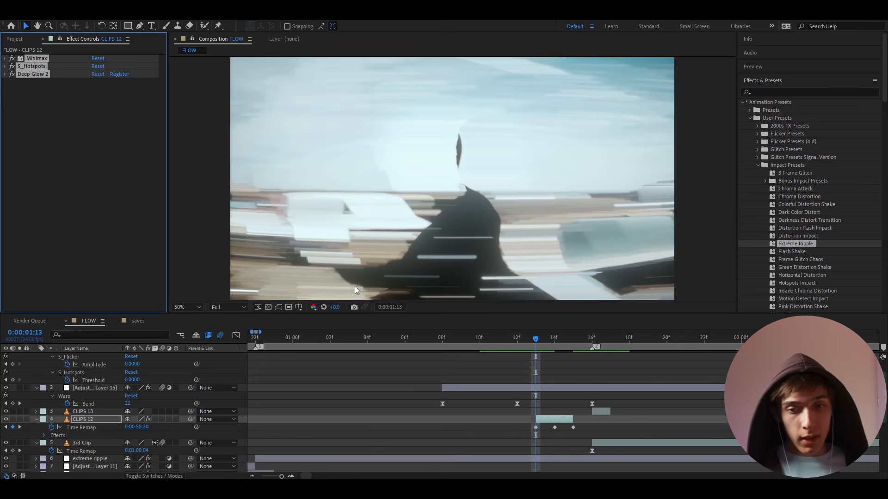
pyautogui.moveTo(545, 343); pyautogui.dragTo(593, 343)
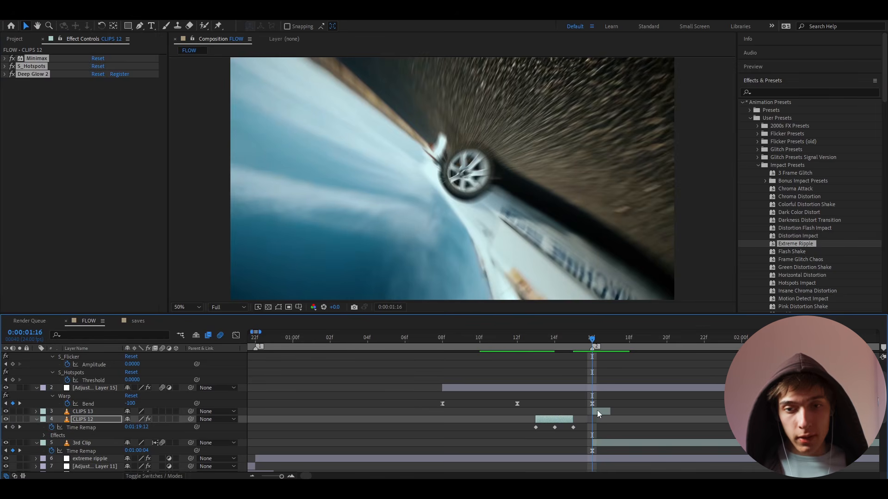
pyautogui.click(597, 410)
pyautogui.hotkey('ctrl', 'v')
pyautogui.scroll(-1, 533, 352)
pyautogui.moveTo(569, 343); pyautogui.dragTo(478, 343)
pyautogui.press('space')
pyautogui.press('space')
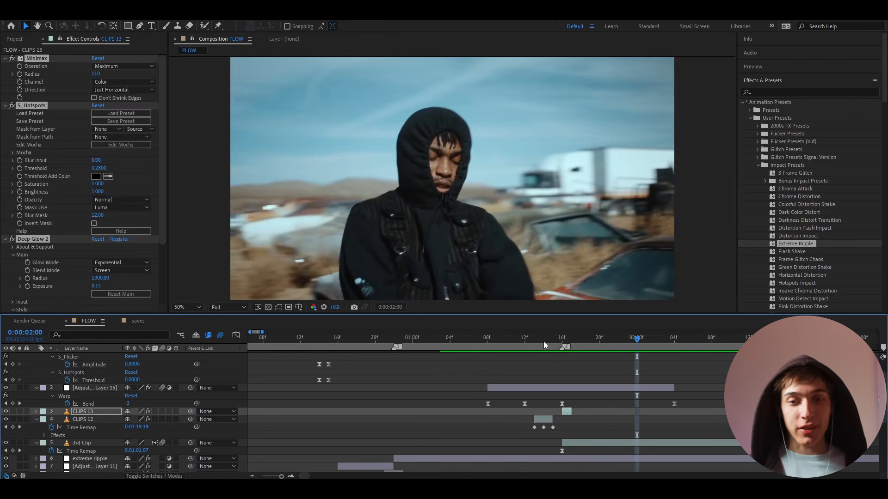
# Step: Create an adjustment layer above Adjustment Layer 15 starting at 0:00:01:17 and apply the Distortion Impact preset to it
pyautogui.click(572, 343)
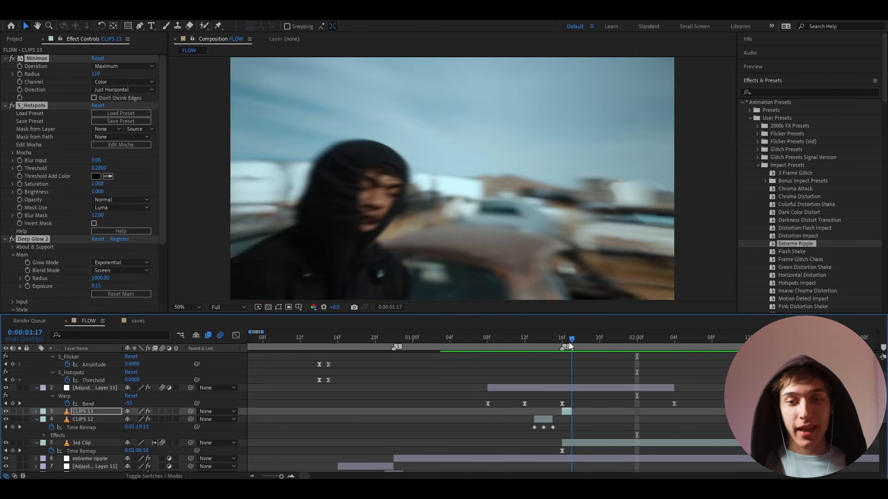
pyautogui.click(578, 390)
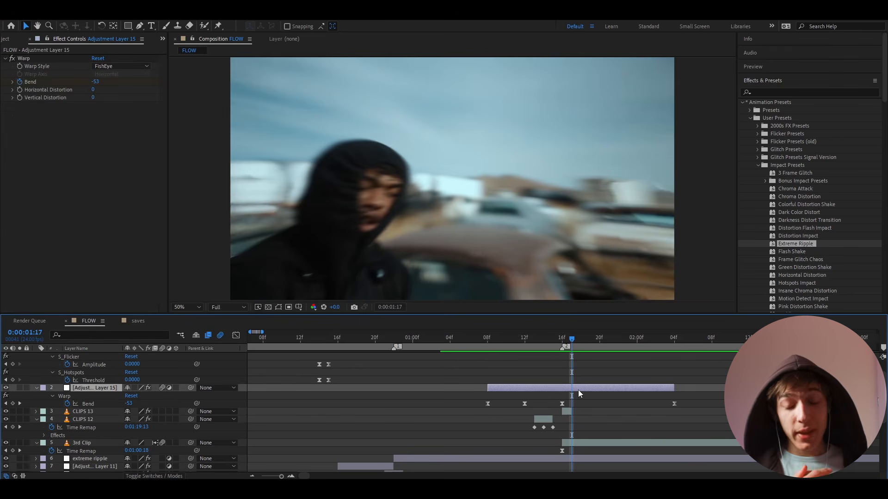
pyautogui.hotkey('ctrl', 'alt', 'y')
pyautogui.hotkey('alt', '[')
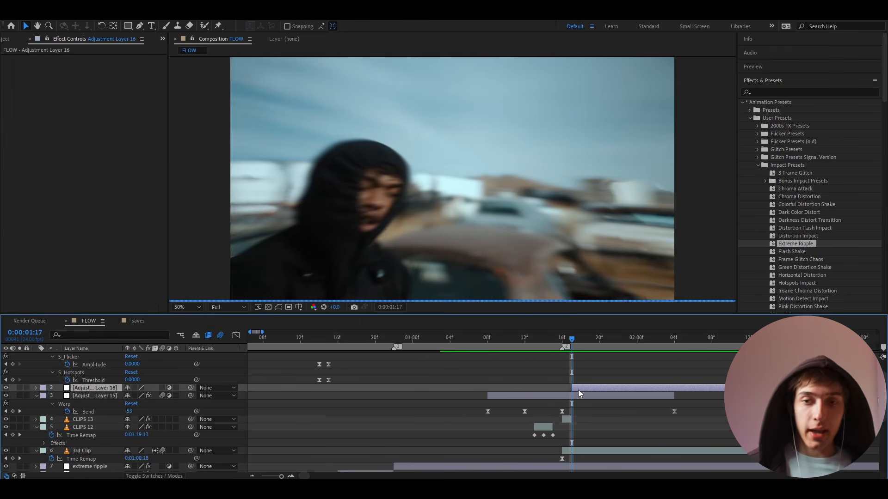
pyautogui.scroll(-3, 818, 226)
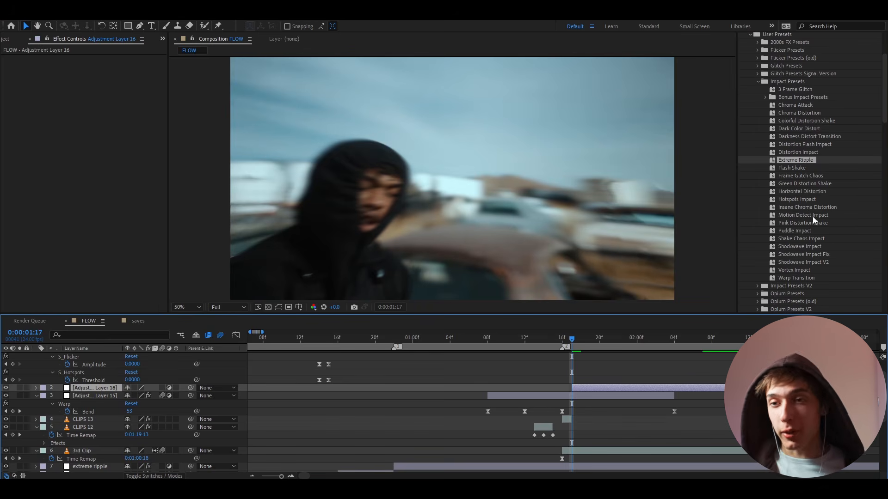
pyautogui.moveTo(789, 154); pyautogui.dragTo(596, 391)
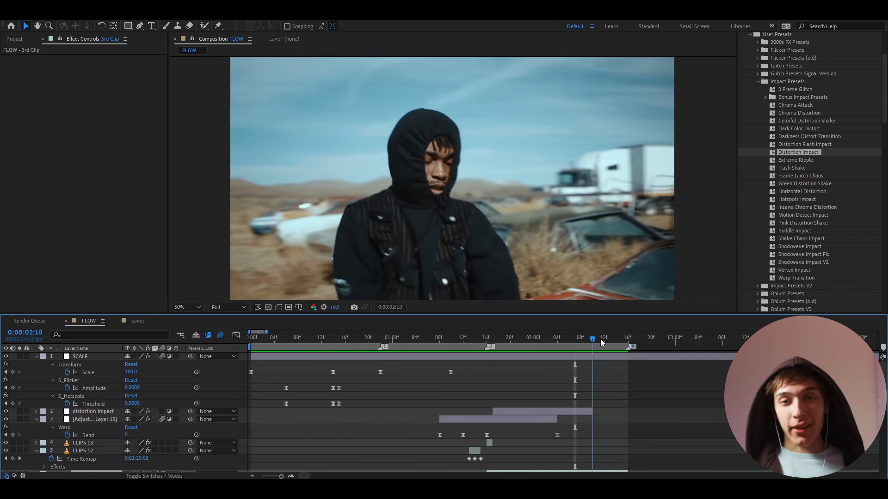
# Step: Keyframe the SCALE layer's S_Hotspots Threshold at 0 at 0:00:02:05 and 0.32 at 0:00:02:15
pyautogui.moveTo(614, 334); pyautogui.dragTo(563, 344)
pyautogui.click(555, 355)
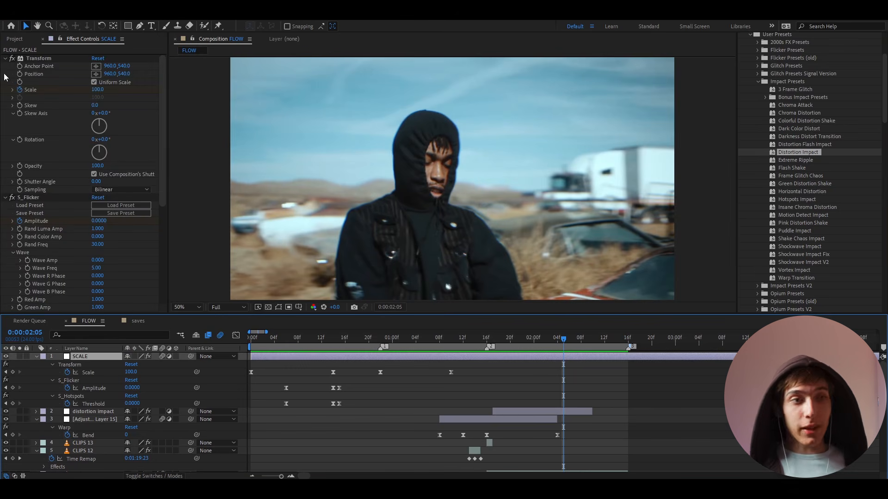
pyautogui.scroll(-6, 40, 224)
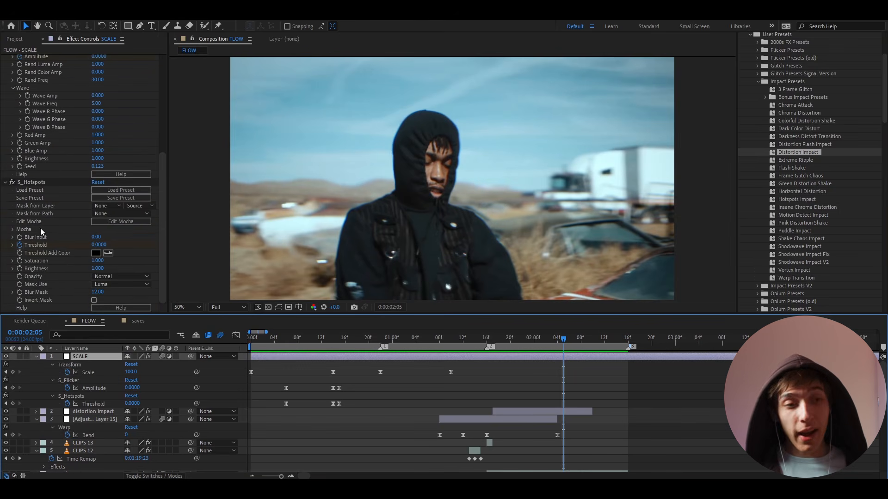
pyautogui.click(12, 403)
pyautogui.scroll(1, 494, 370)
pyautogui.moveTo(633, 338); pyautogui.dragTo(750, 345)
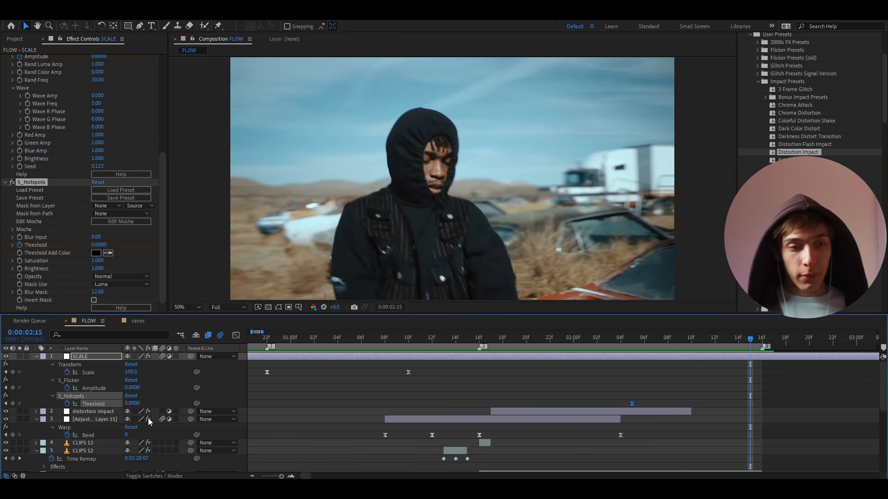
pyautogui.moveTo(138, 403); pyautogui.dragTo(149, 405)
# Step: Keyframe the SCALE layer's S_Flicker Amplitude at 0 at 0:00:02:05 and 0.67 at 0:00:02:15
pyautogui.click(632, 340)
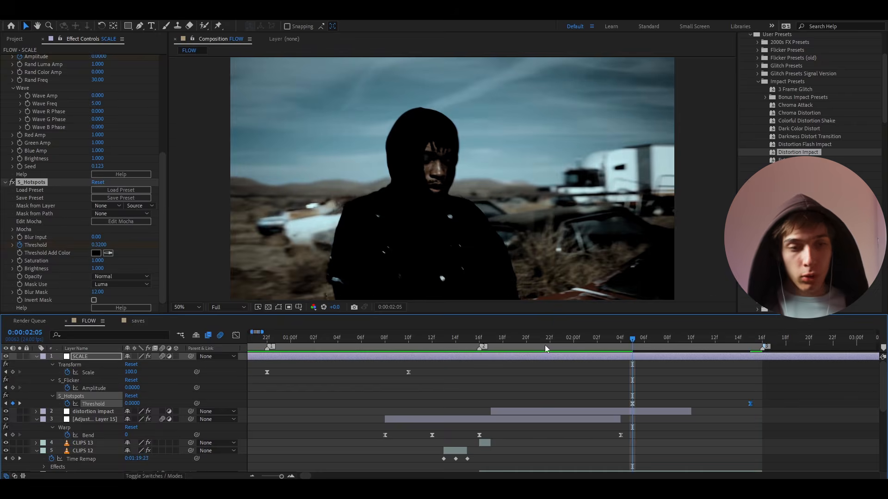
pyautogui.click(12, 388)
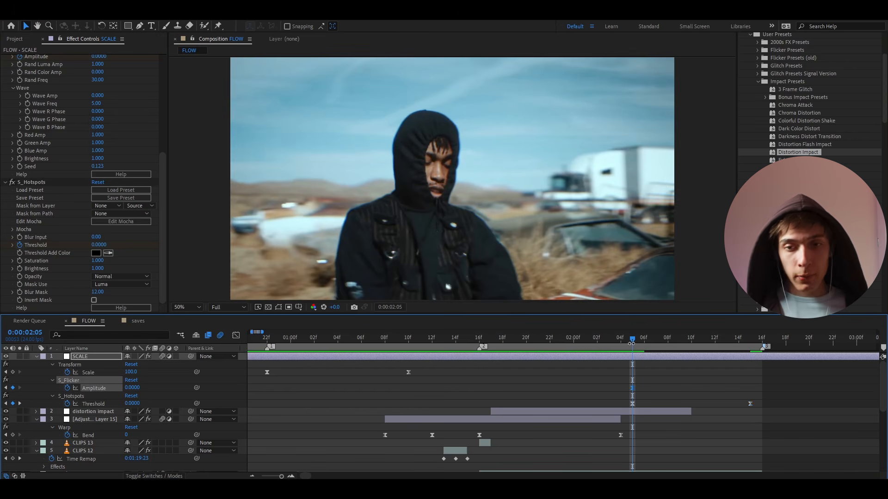
pyautogui.moveTo(632, 343); pyautogui.dragTo(750, 348)
pyautogui.moveTo(136, 388); pyautogui.dragTo(160, 382)
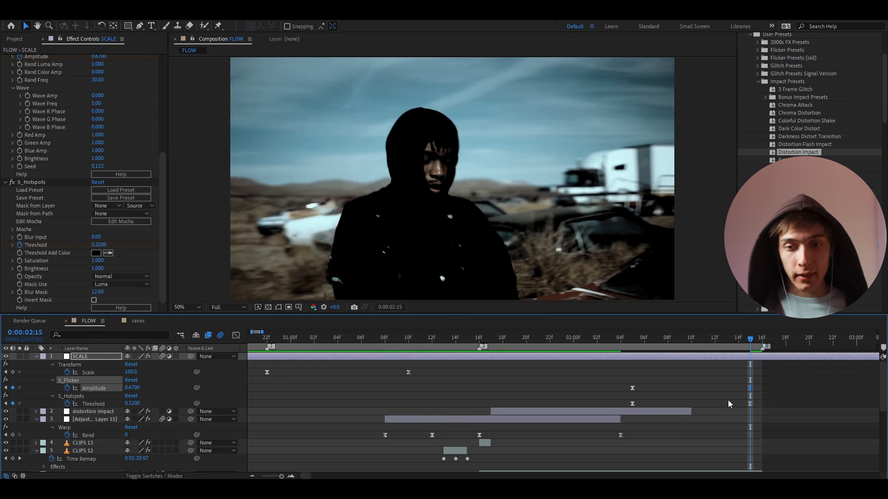
# Step: Shape the new Amplitude keyframes into a steeper S-curve in the Graph Editor, and return to the layer view
pyautogui.hotkey('shift', 'F3')
pyautogui.moveTo(651, 451); pyautogui.dragTo(695, 448)
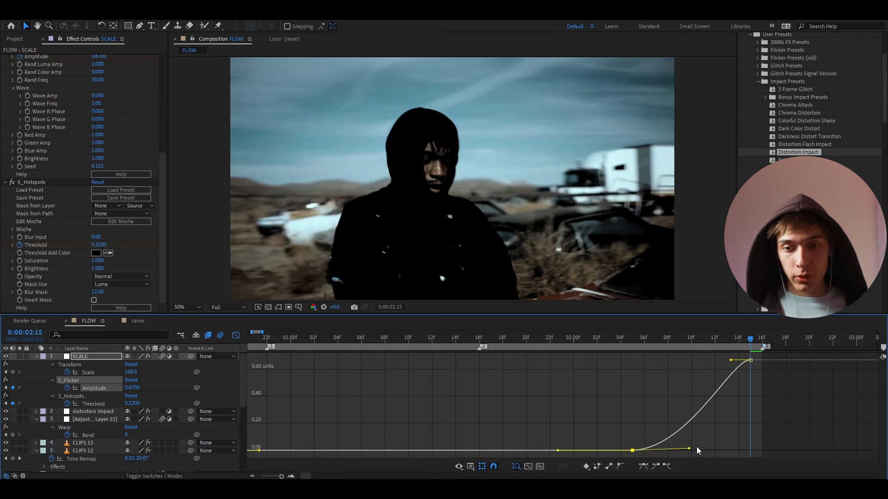
pyautogui.moveTo(731, 360); pyautogui.dragTo(691, 373)
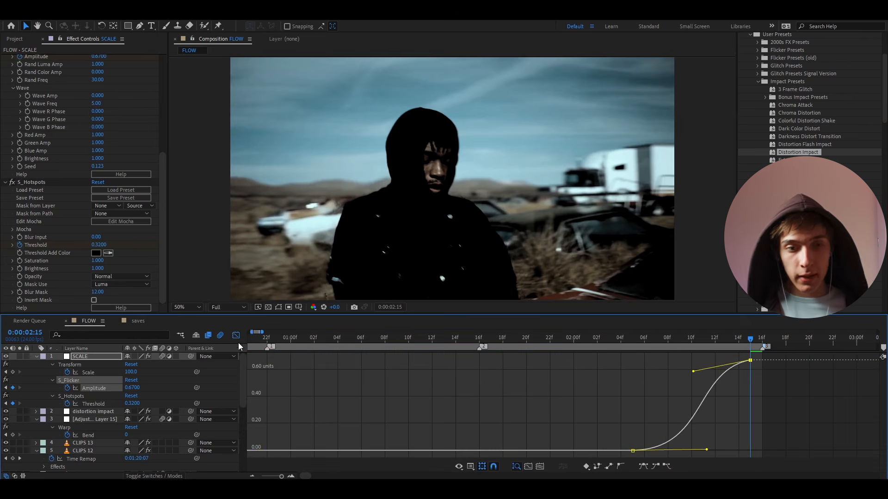
pyautogui.hotkey('shift', 'F3')
# Step: Shape the new S_Hotspots Threshold keyframes into a steeper S-curve in the Graph Editor and preview the darkening flicker
pyautogui.click(750, 404)
pyautogui.hotkey('shift', 'F3')
pyautogui.moveTo(651, 450); pyautogui.dragTo(721, 445)
pyautogui.moveTo(731, 360); pyautogui.dragTo(689, 371)
pyautogui.moveTo(656, 340); pyautogui.dragTo(740, 340)
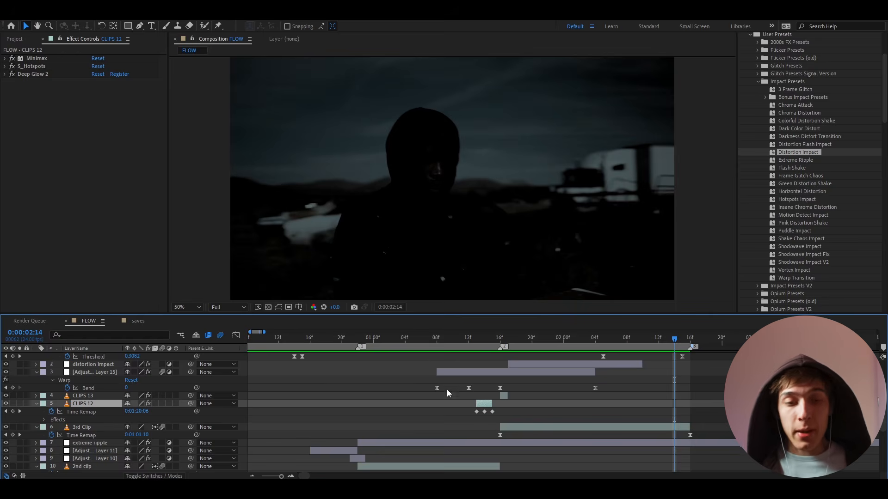
# Step: Duplicate Adjustment Layer 9 with its Offset and Minimax effects, and move the copy to start at the current time
pyautogui.scroll(-4, 416, 402)
pyautogui.scroll(-4, 250, 424)
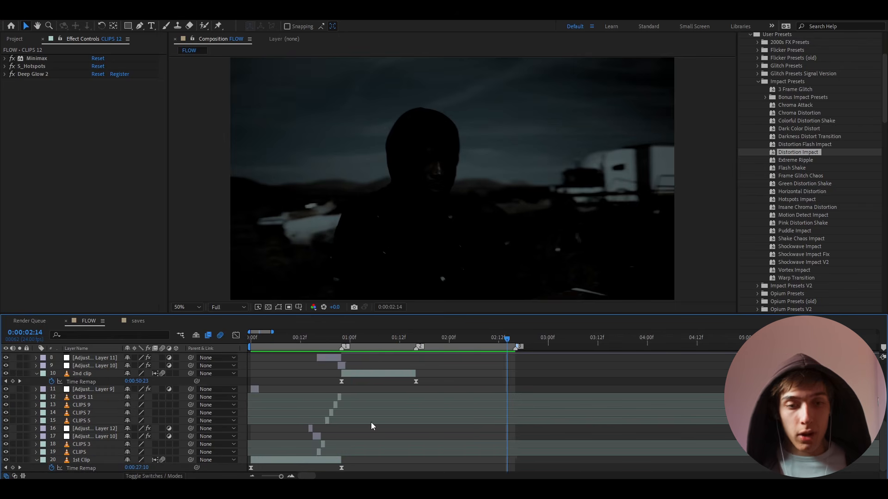
pyautogui.scroll(3, 250, 407)
pyautogui.click(257, 389)
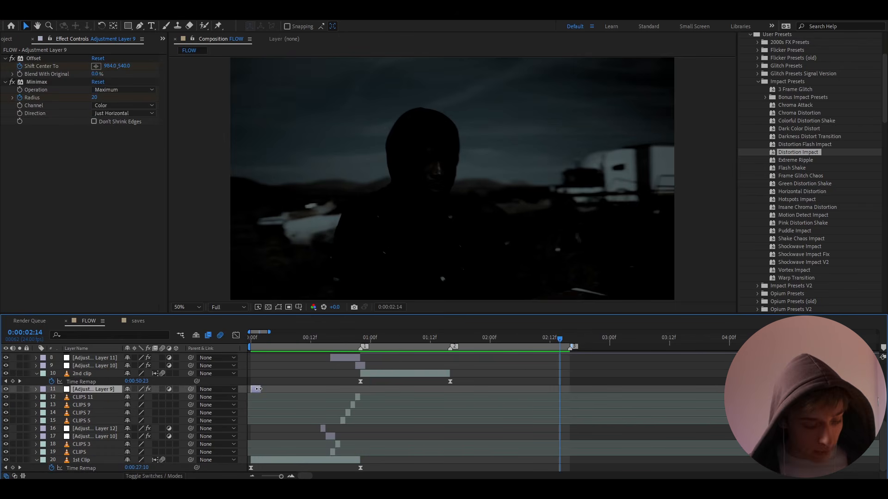
pyautogui.hotkey('ctrl', 'd')
pyautogui.moveTo(110, 390); pyautogui.dragTo(148, 404)
pyautogui.press('[')
pyautogui.scroll(2, 557, 397)
pyautogui.moveTo(565, 343)
pyautogui.mouseDown()
pyautogui.moveTo(592, 343)
pyautogui.moveTo(555, 346)
pyautogui.mouseUp()
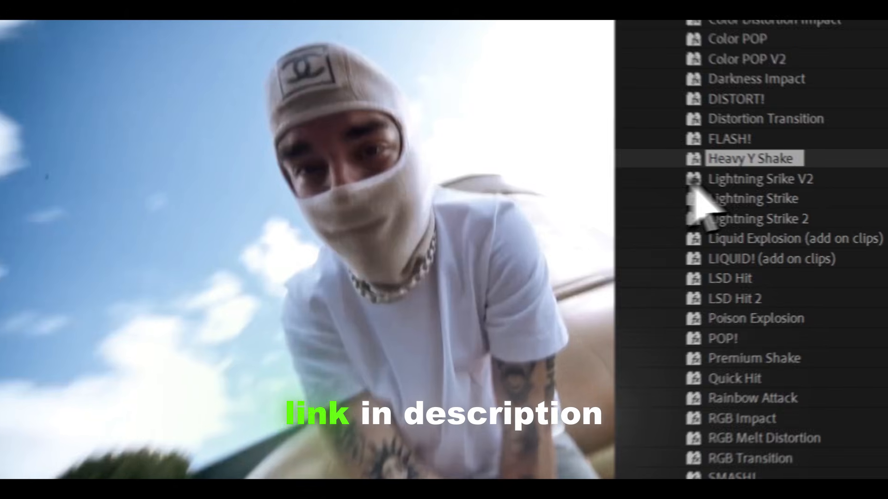
pyautogui.moveTo(694, 178); pyautogui.dragTo(455, 250)
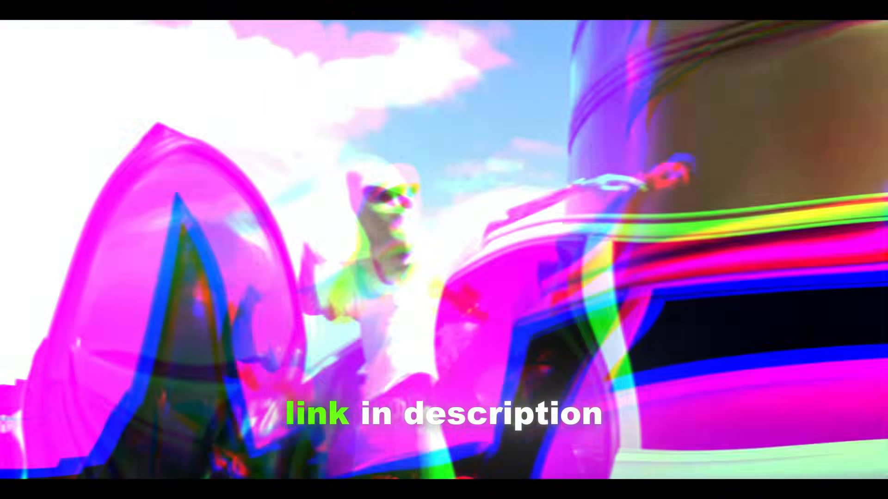